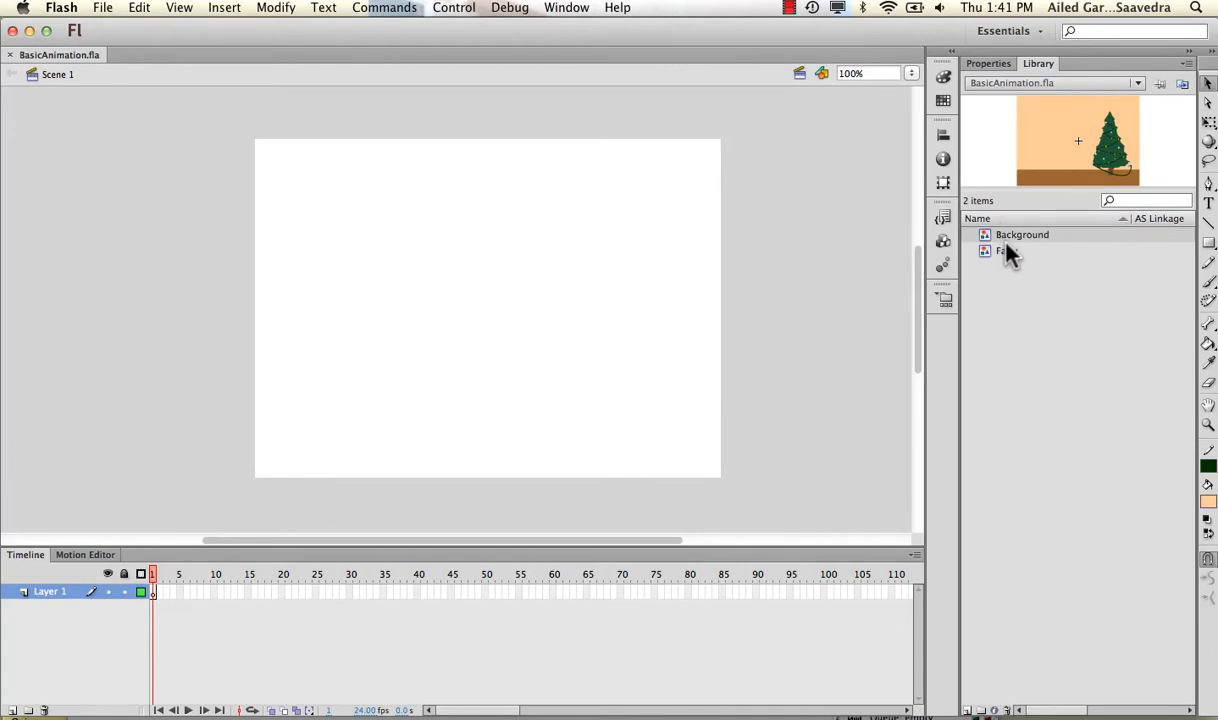
- Preview the Fairy and Background symbols in the library, and rename Layer 1 as Background
left_click(1006, 253)
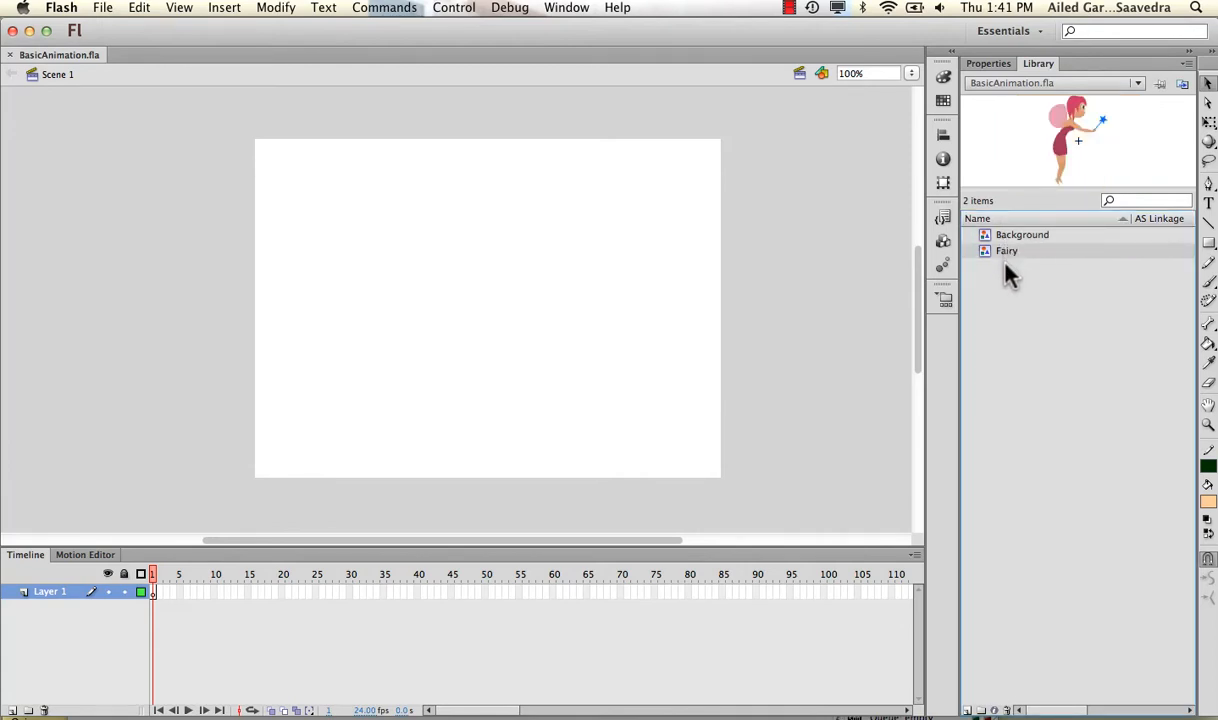
left_click(1009, 240)
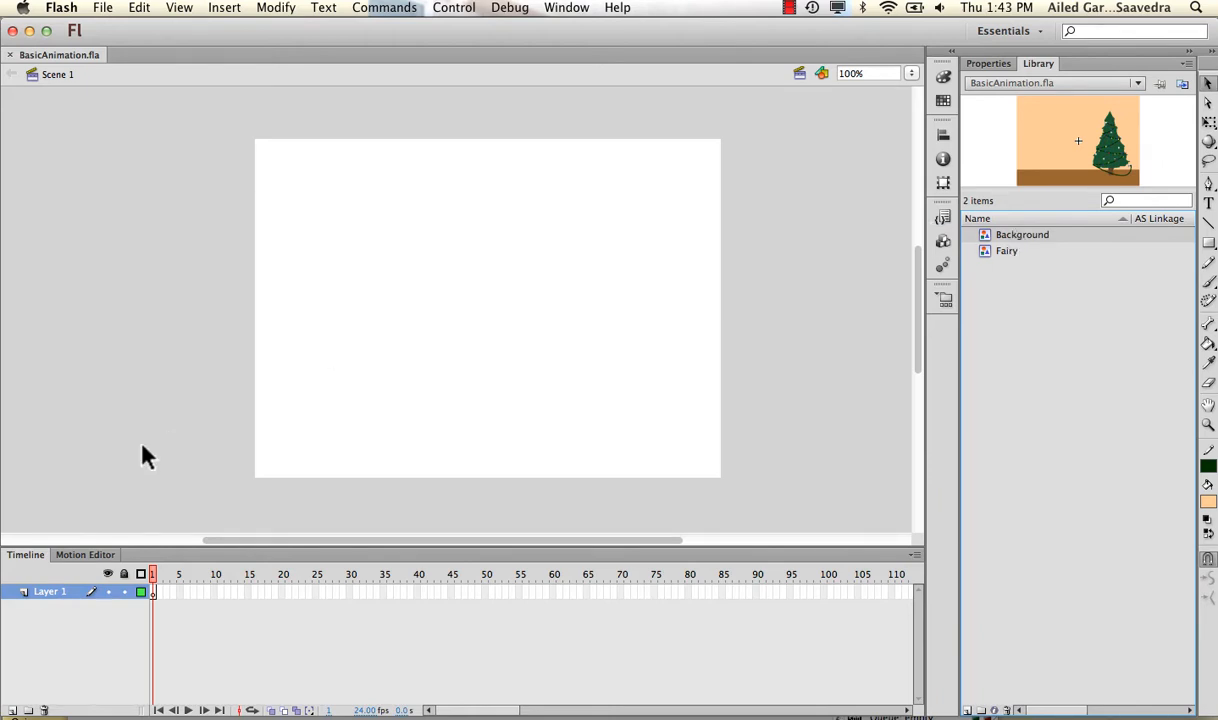
double_click(44, 591)
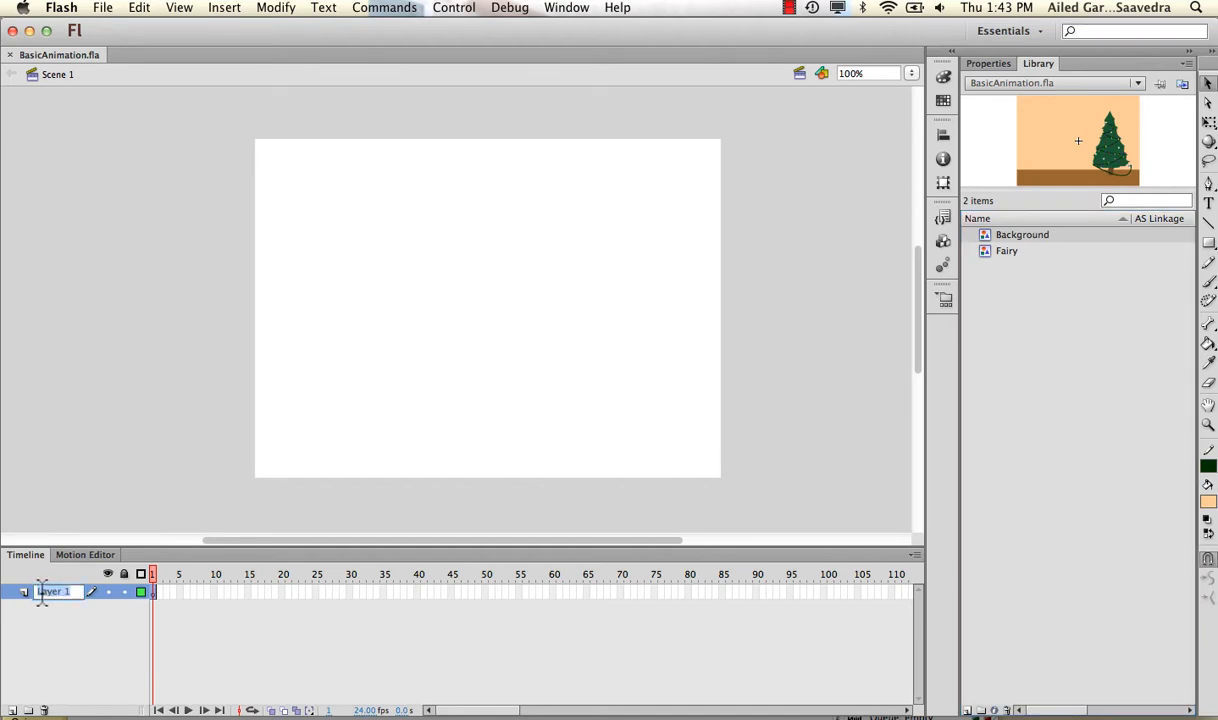
type("Background")
key("Return")
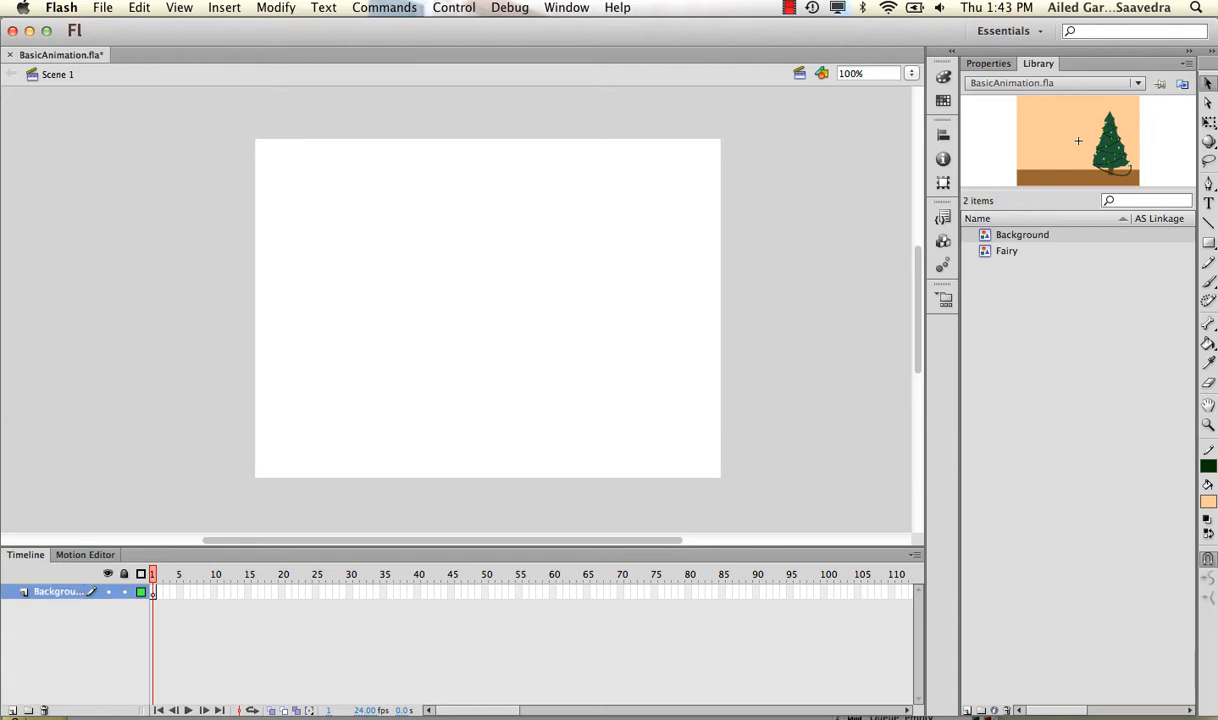
- Add a new layer above the Background layer and name it Fairy
left_click(12, 709)
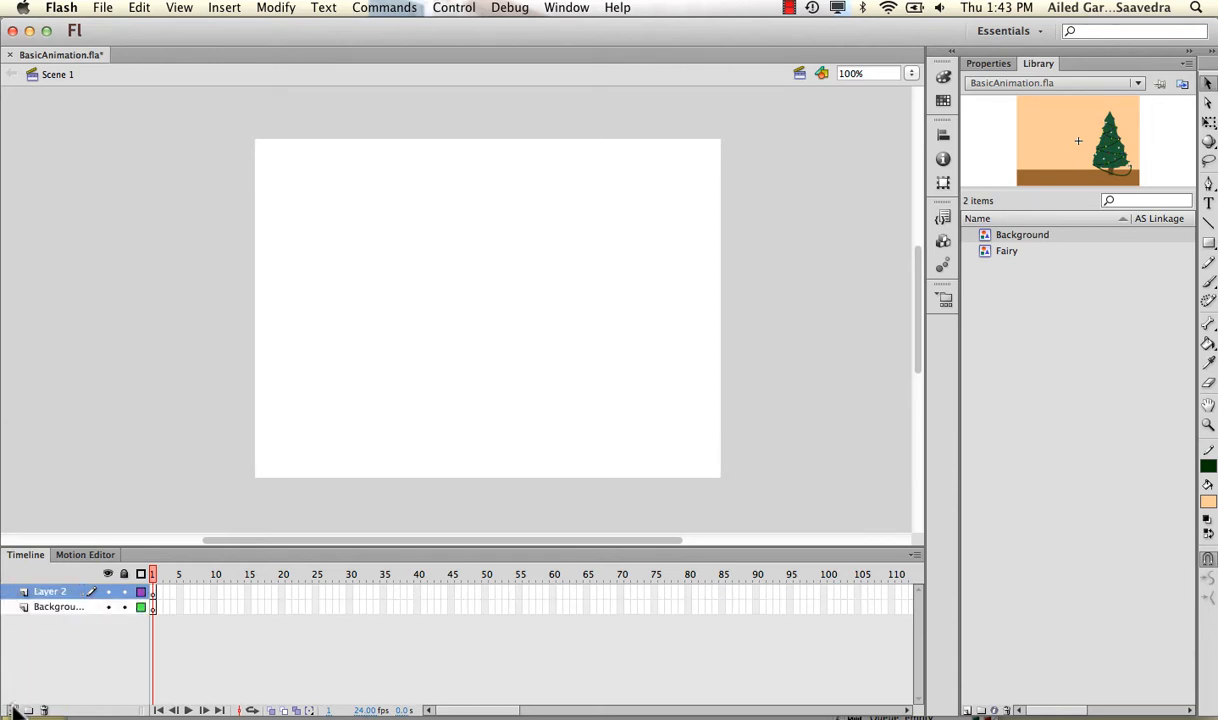
double_click(46, 592)
type("Fi")
type("iry")
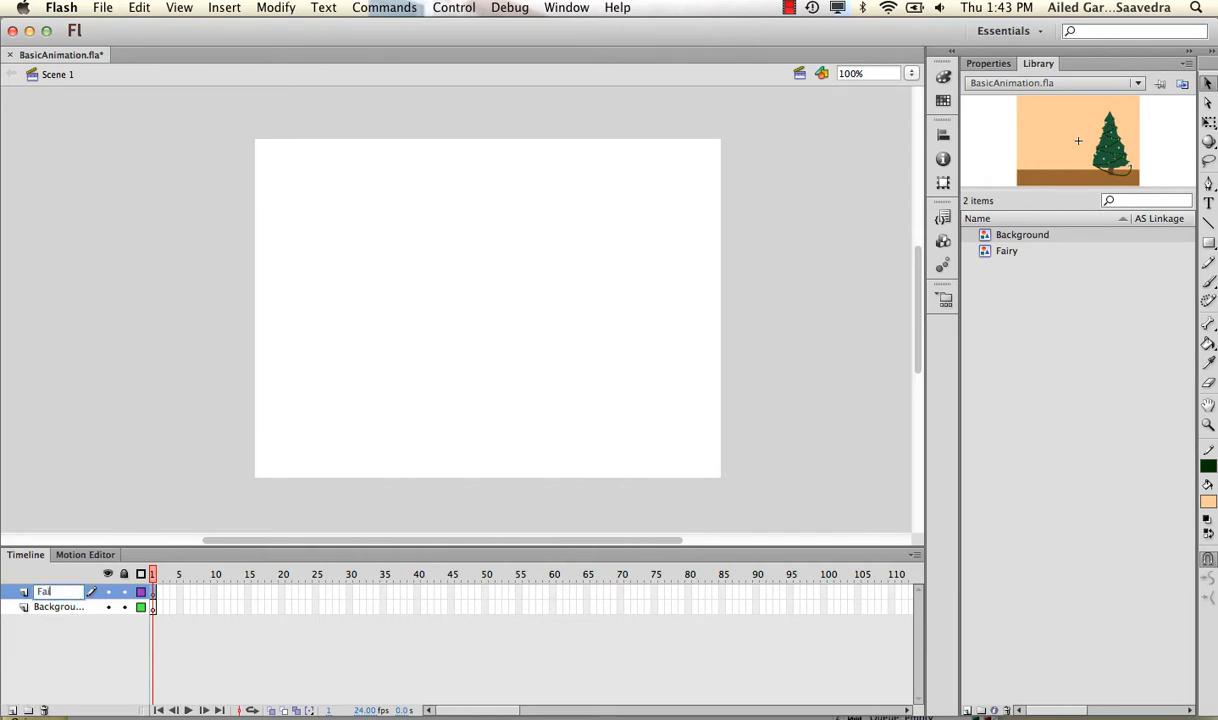
key("Return")
left_click(52, 610)
left_click(52, 597)
left_click(52, 610)
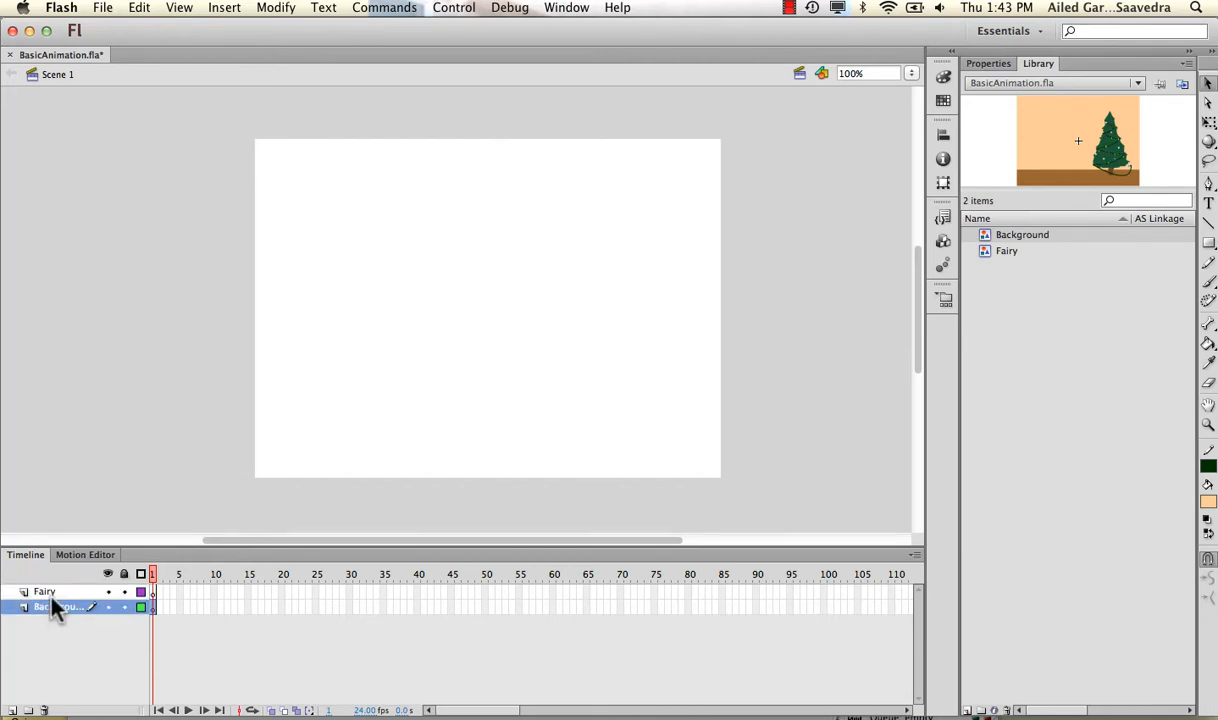
left_click(50, 596)
left_click(52, 607)
left_click(52, 597)
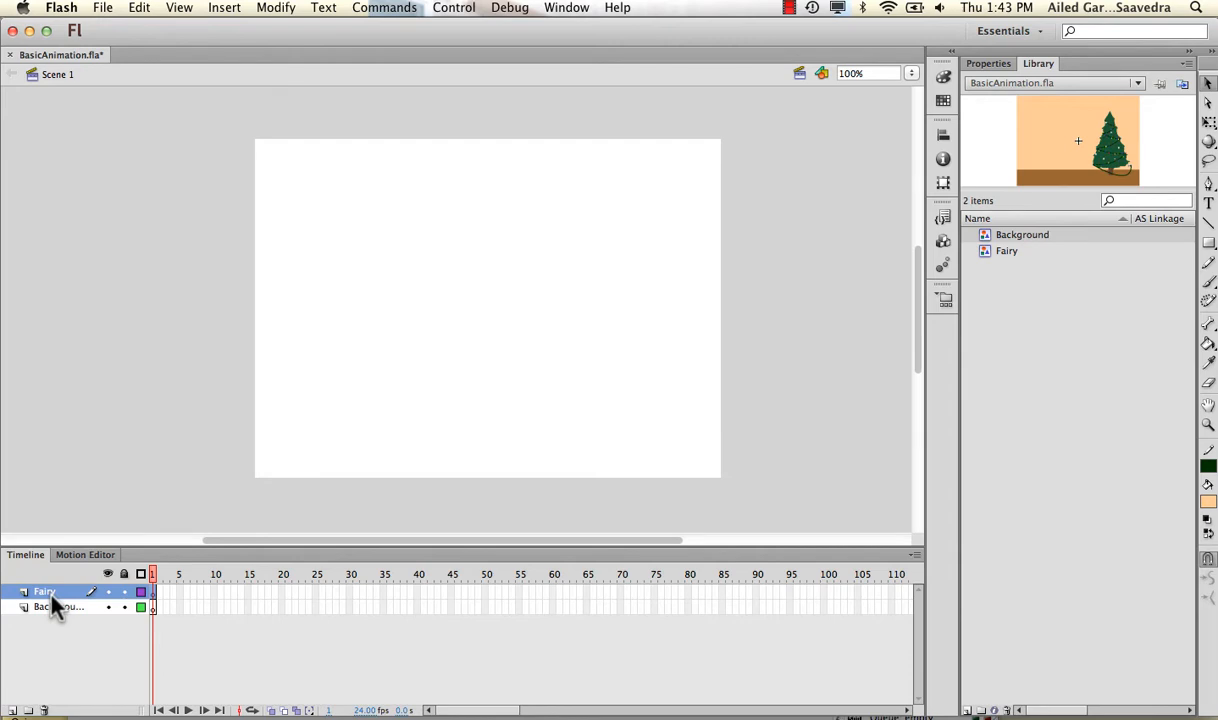
- Place the Background symbol from the library on the Background layer and align it so it covers the stage
left_click(63, 607)
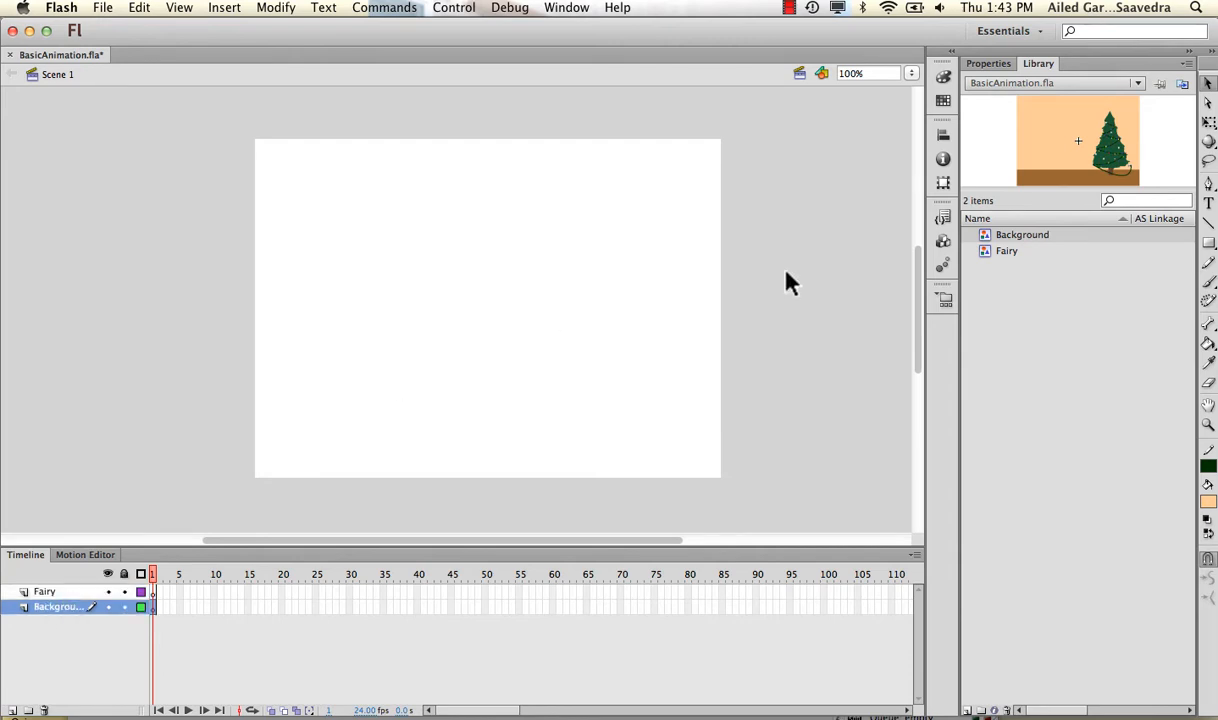
left_click(1029, 238)
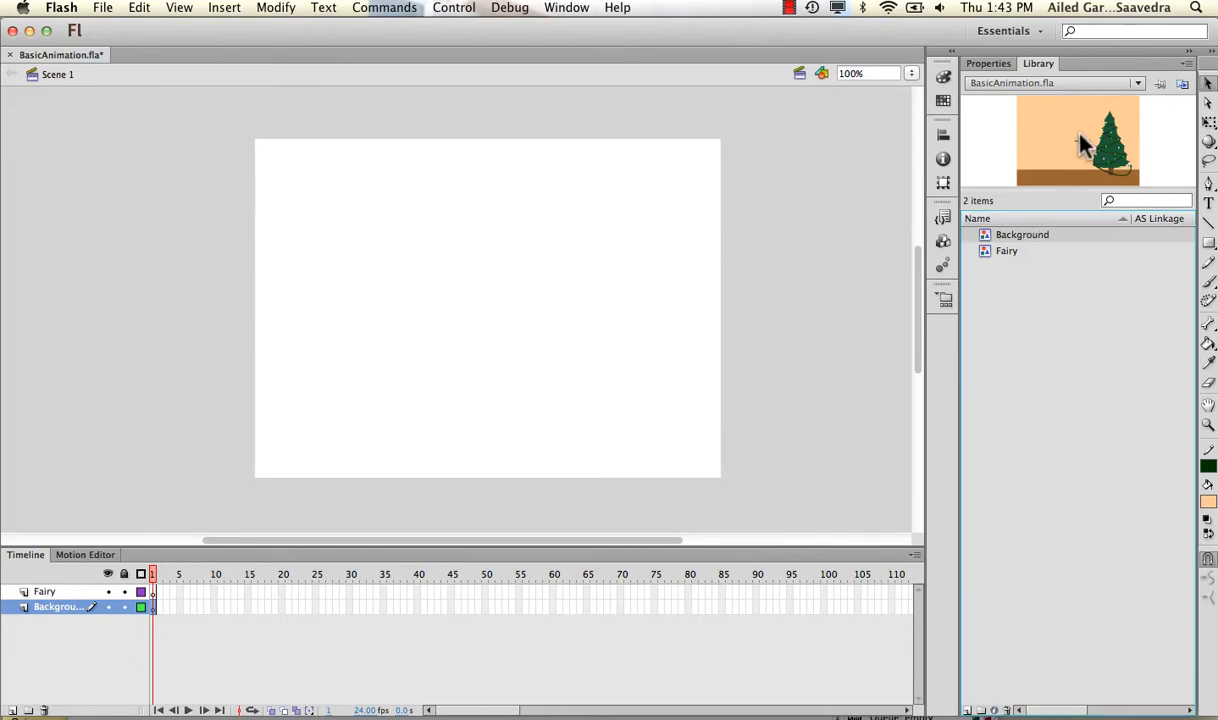
left_click_drag(987, 240, 457, 291)
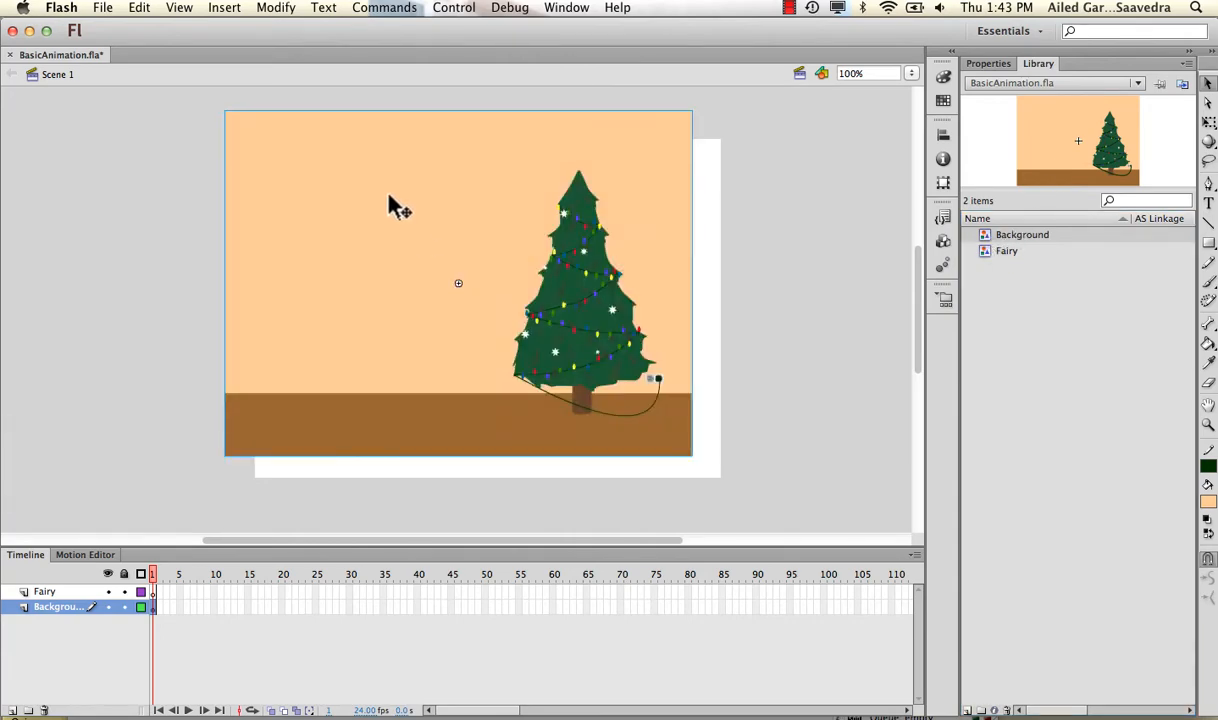
left_click_drag(389, 204, 414, 221)
left_click(218, 318)
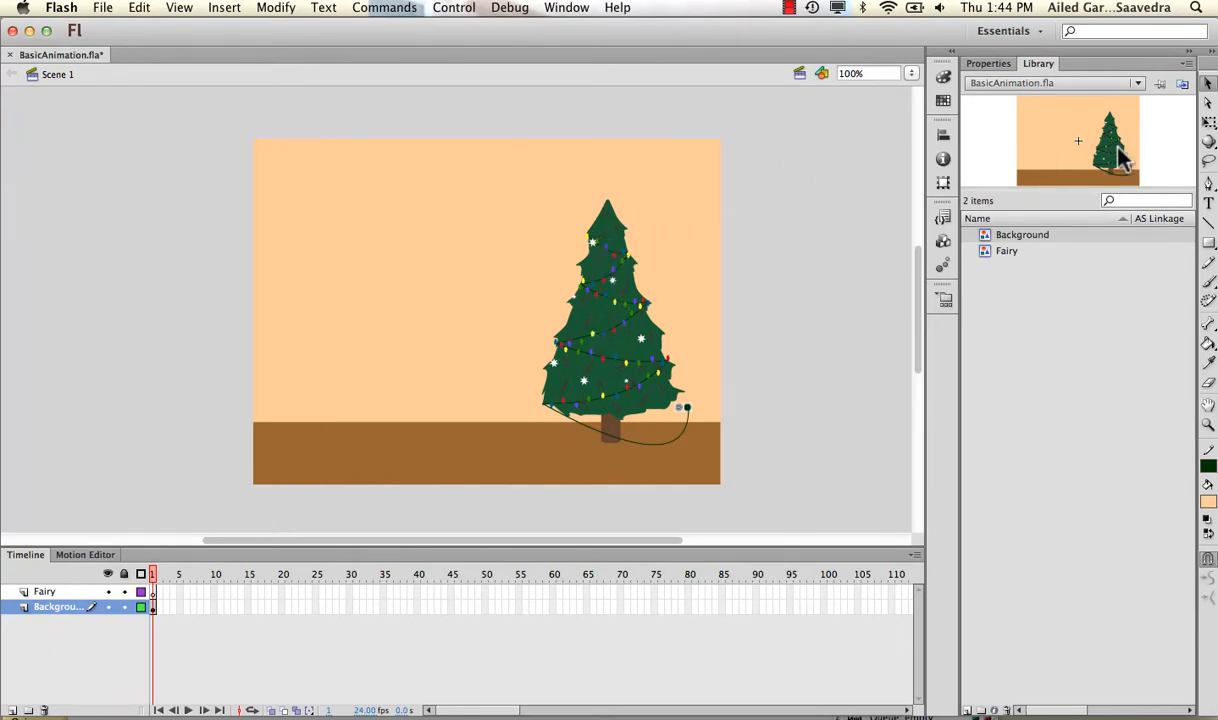
left_click(1209, 122)
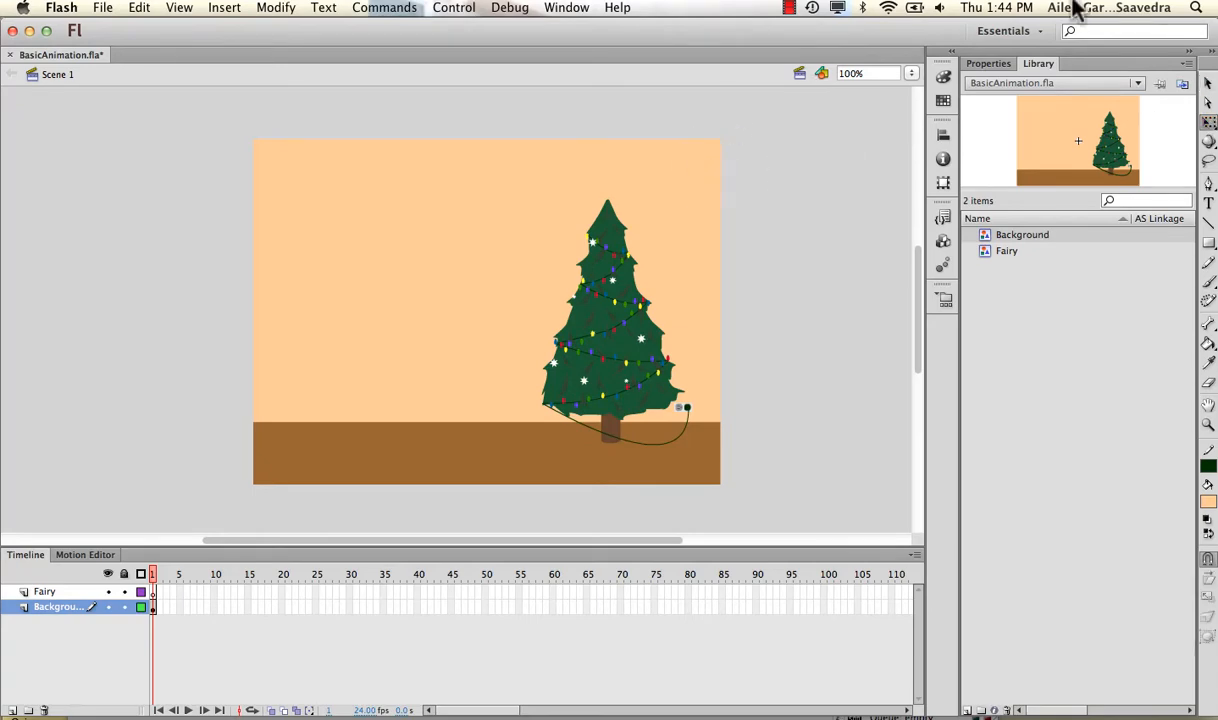
left_click(1207, 84)
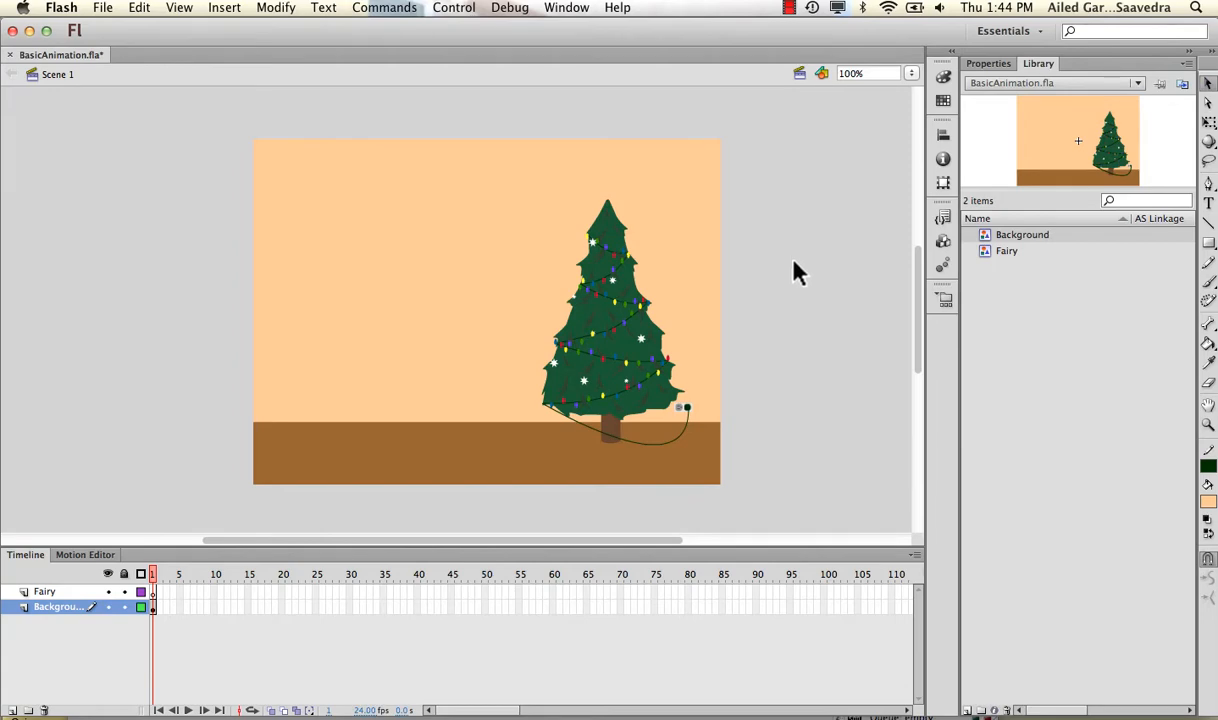
- Place the Fairy symbol from the library on the Fairy layer and move it off the stage, beyond the left edge of the background
left_click(62, 591)
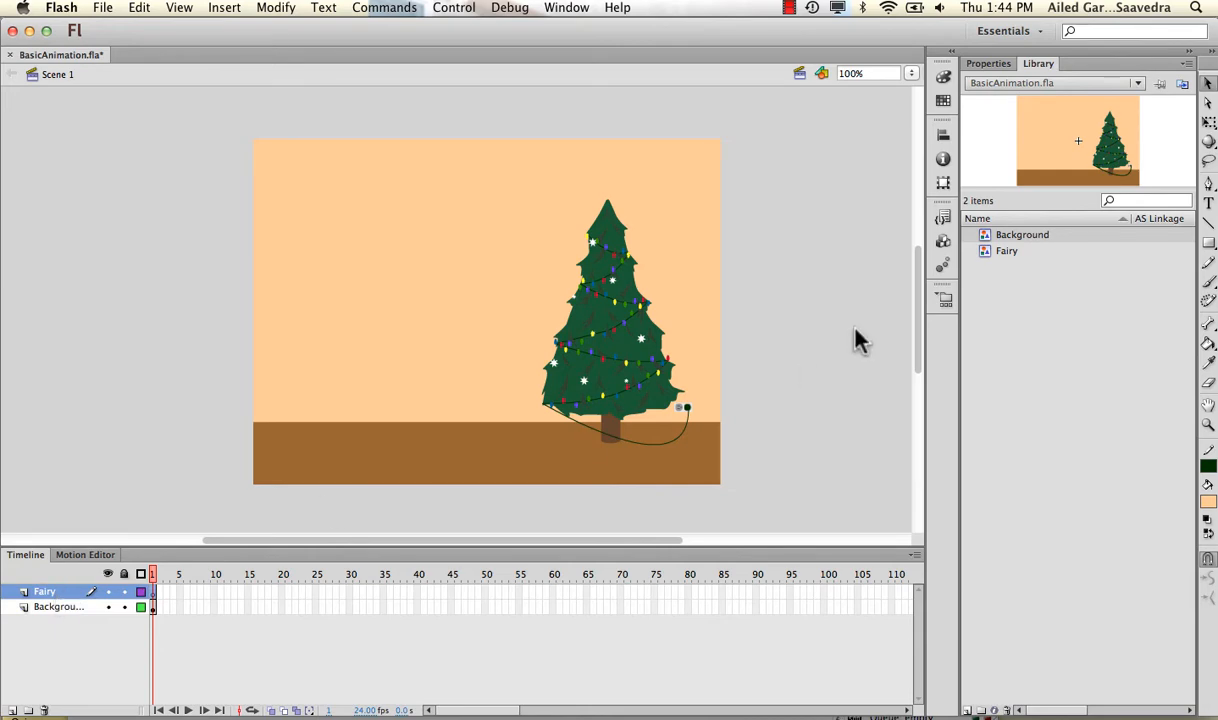
left_click(1004, 254)
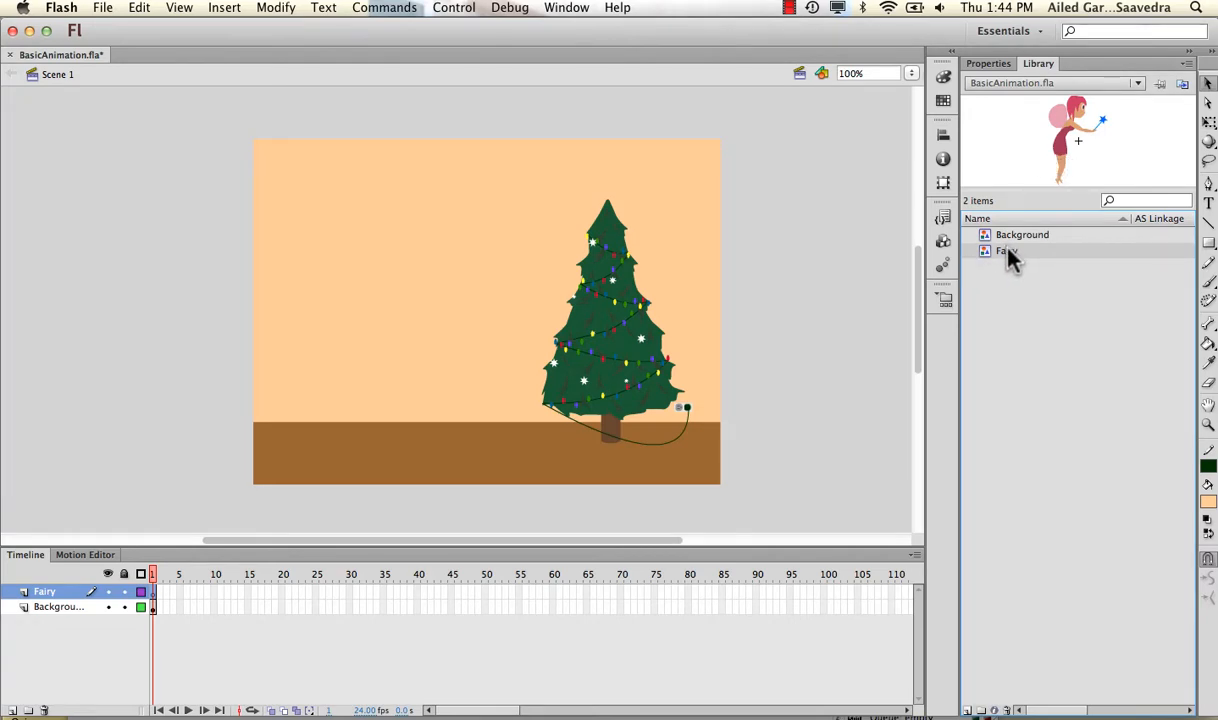
left_click_drag(1008, 257, 424, 341)
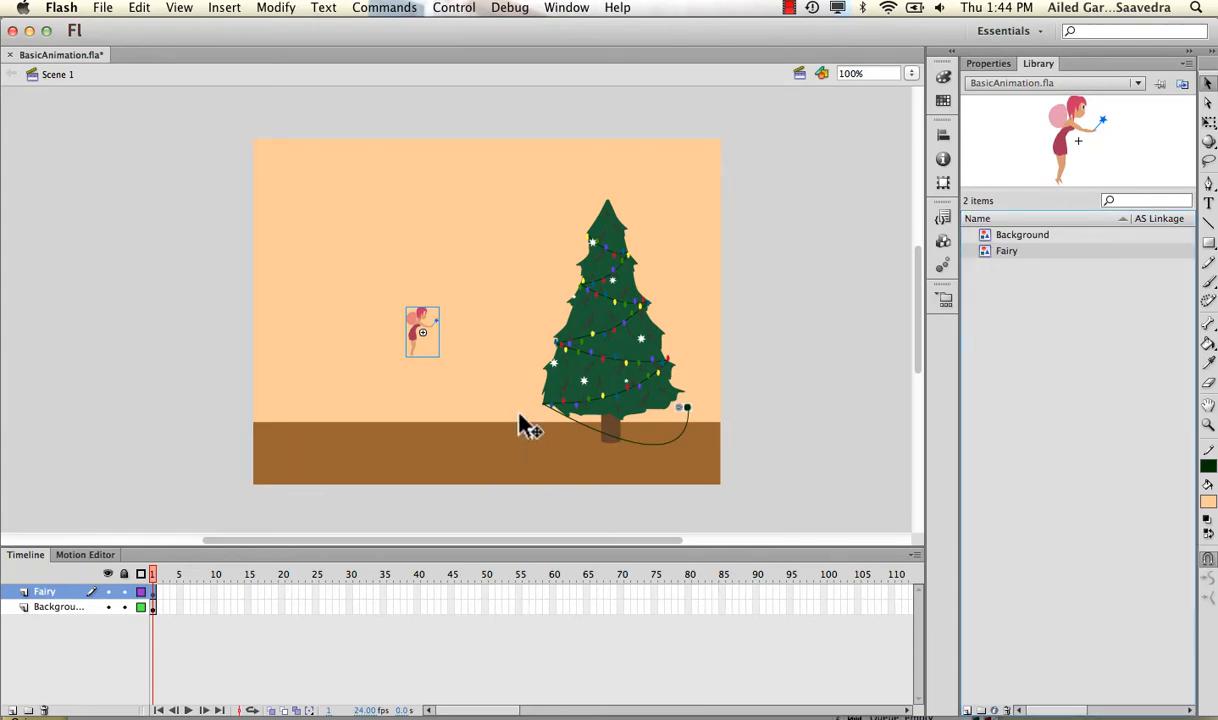
left_click(190, 272)
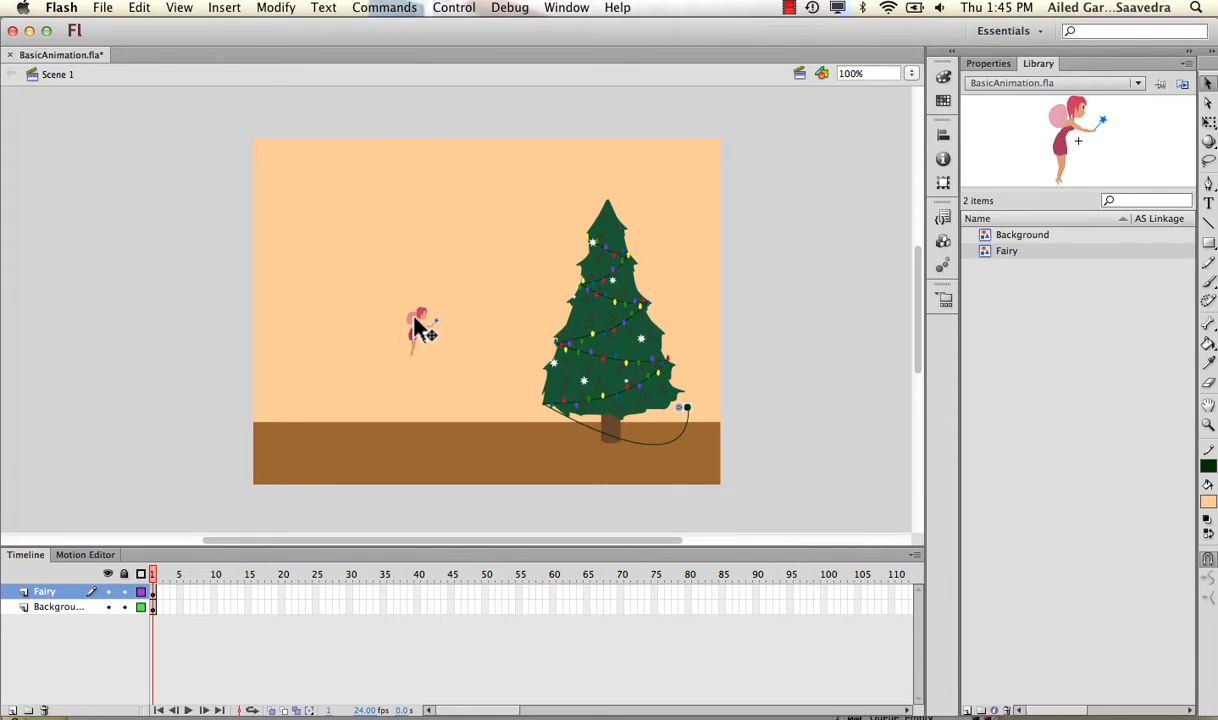
left_click_drag(420, 328, 181, 313)
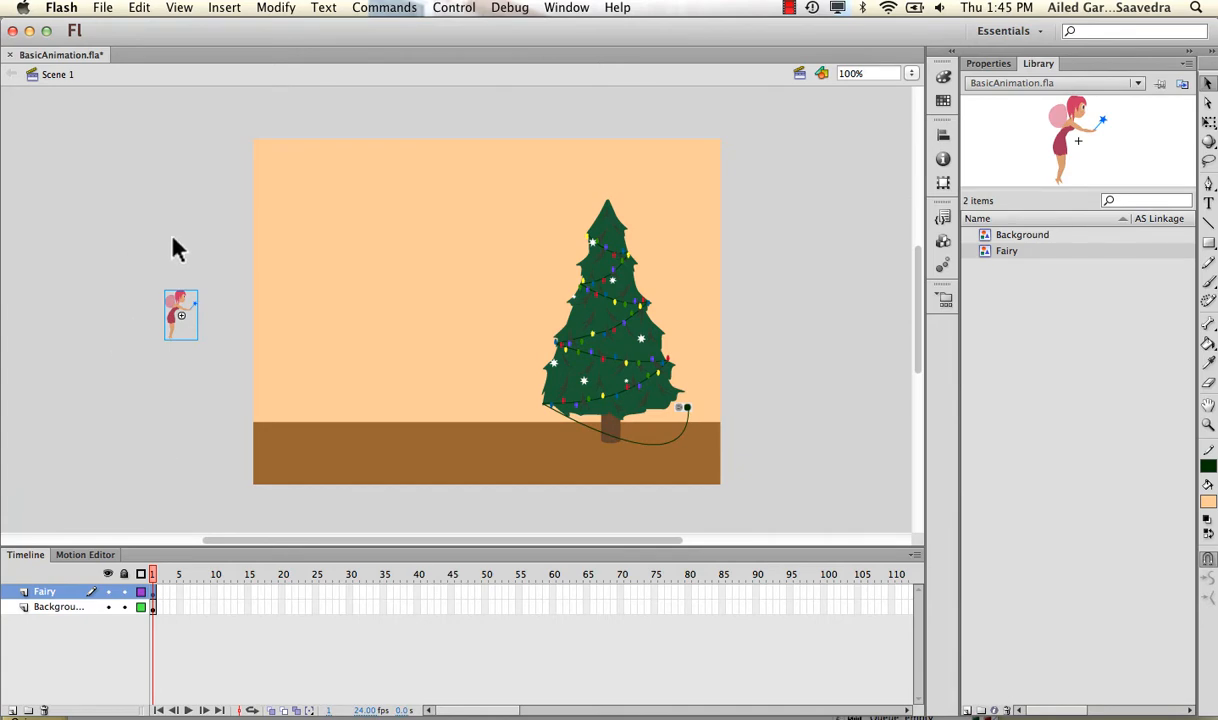
- Shift the background image to the right on the stage, and undo that move
left_click_drag(286, 193, 345, 193)
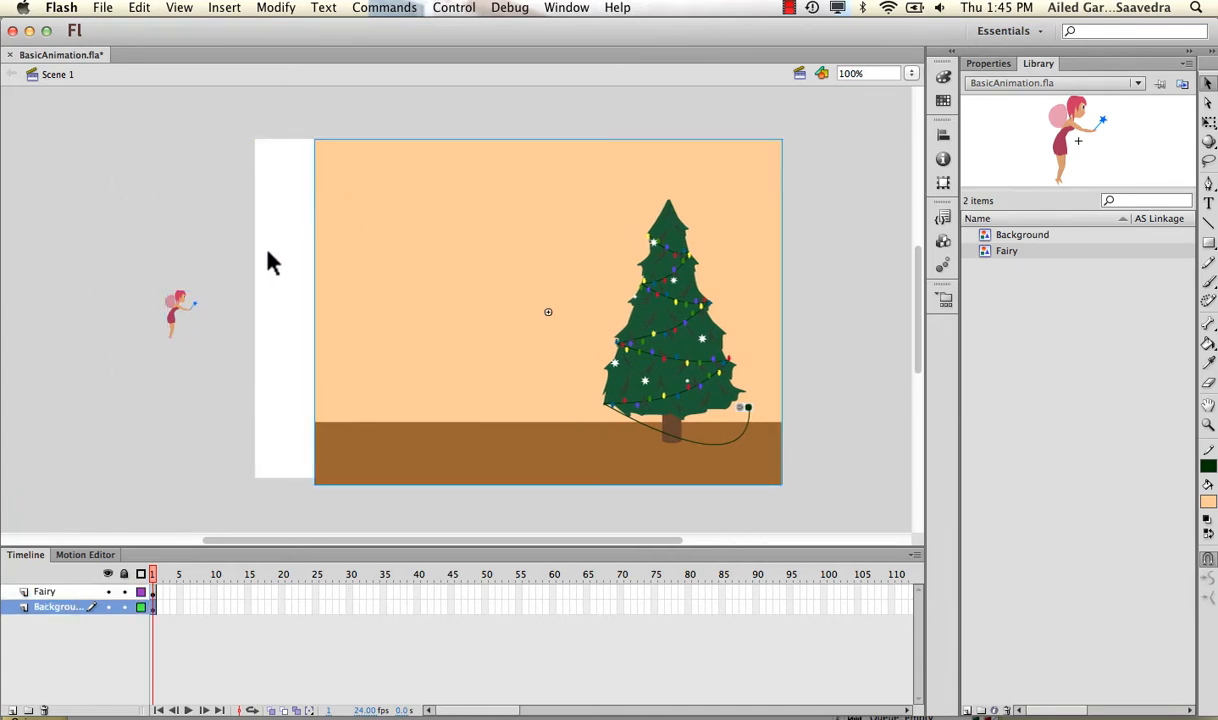
key("super+z")
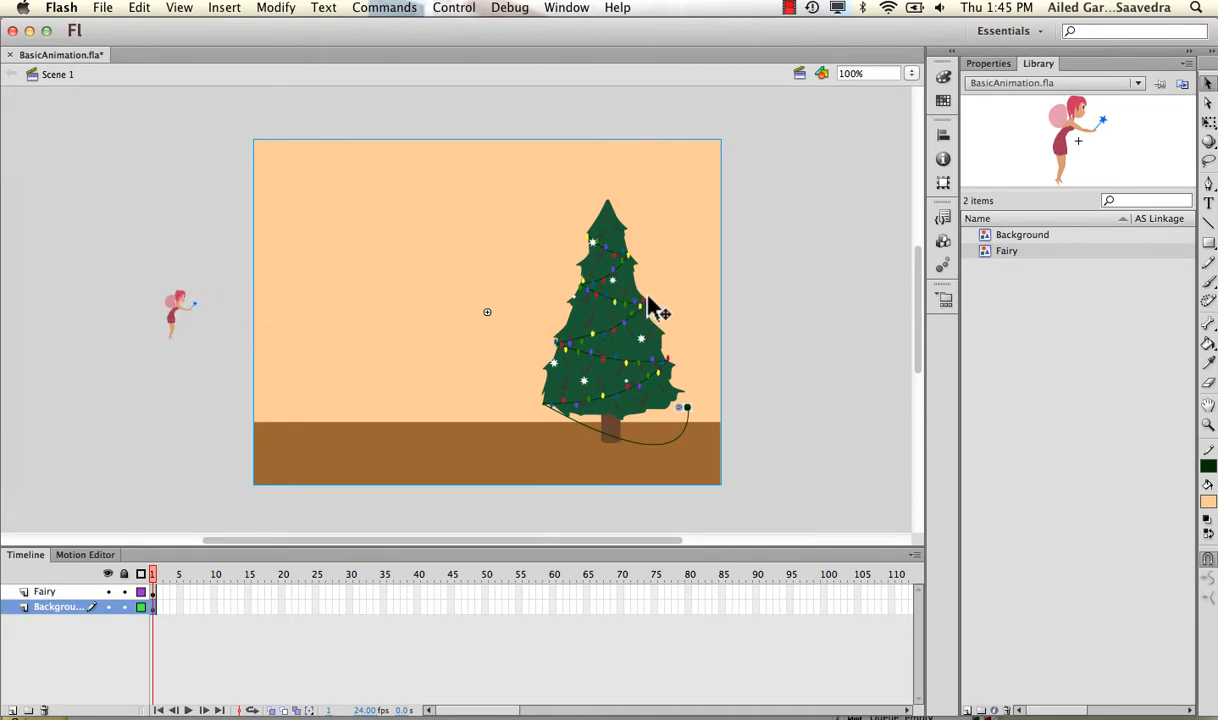
- Set the document's frame rate to 12 fps
left_click(152, 581)
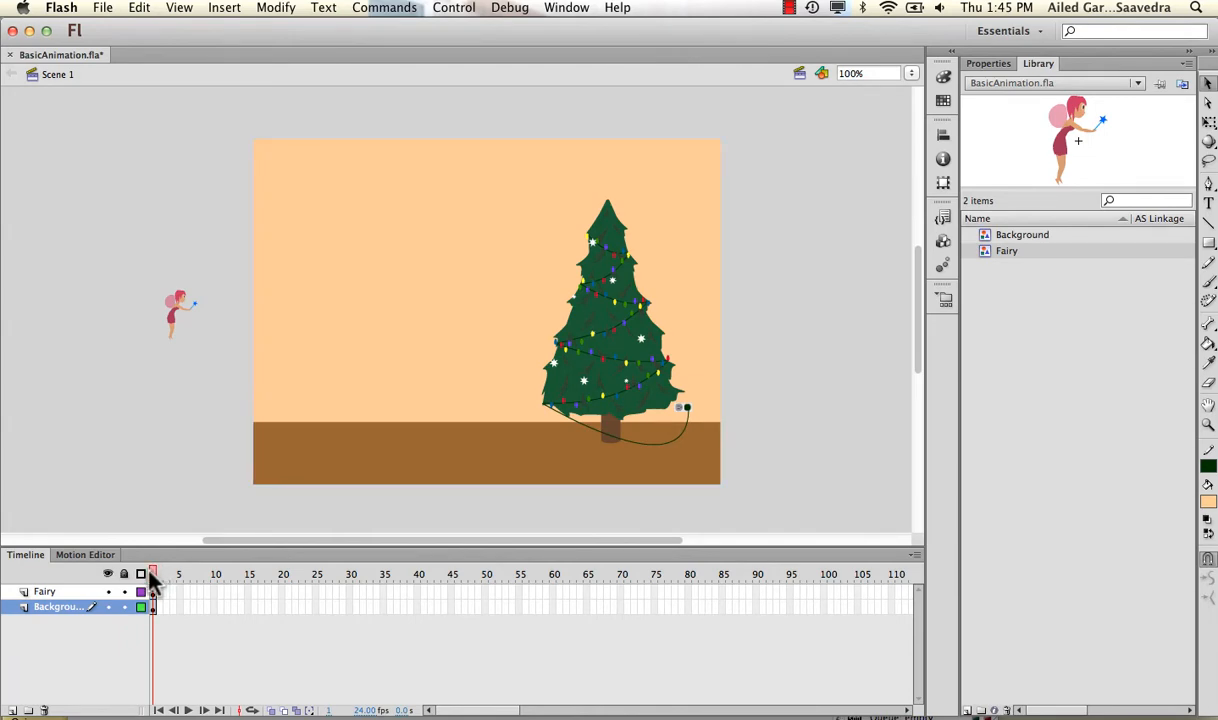
left_click(988, 63)
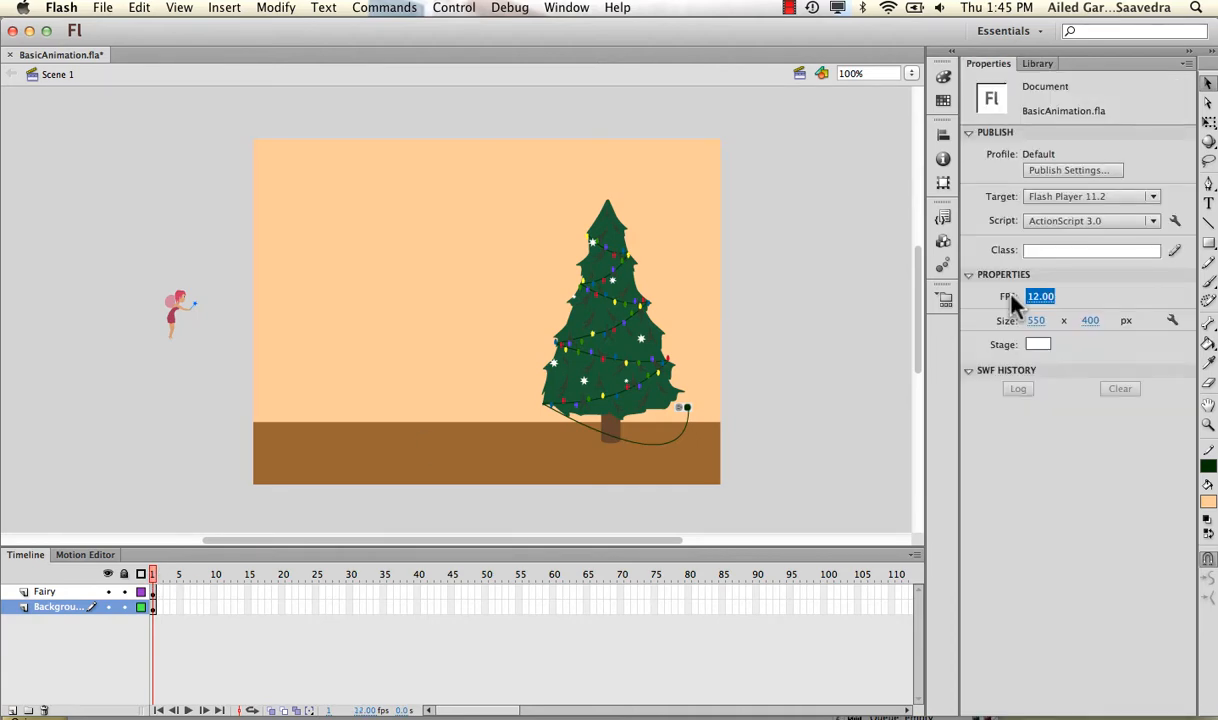
left_click(761, 283)
- Insert a frame at frame 36 of the Background layer, and return the playhead to frame 1
right_click(390, 607)
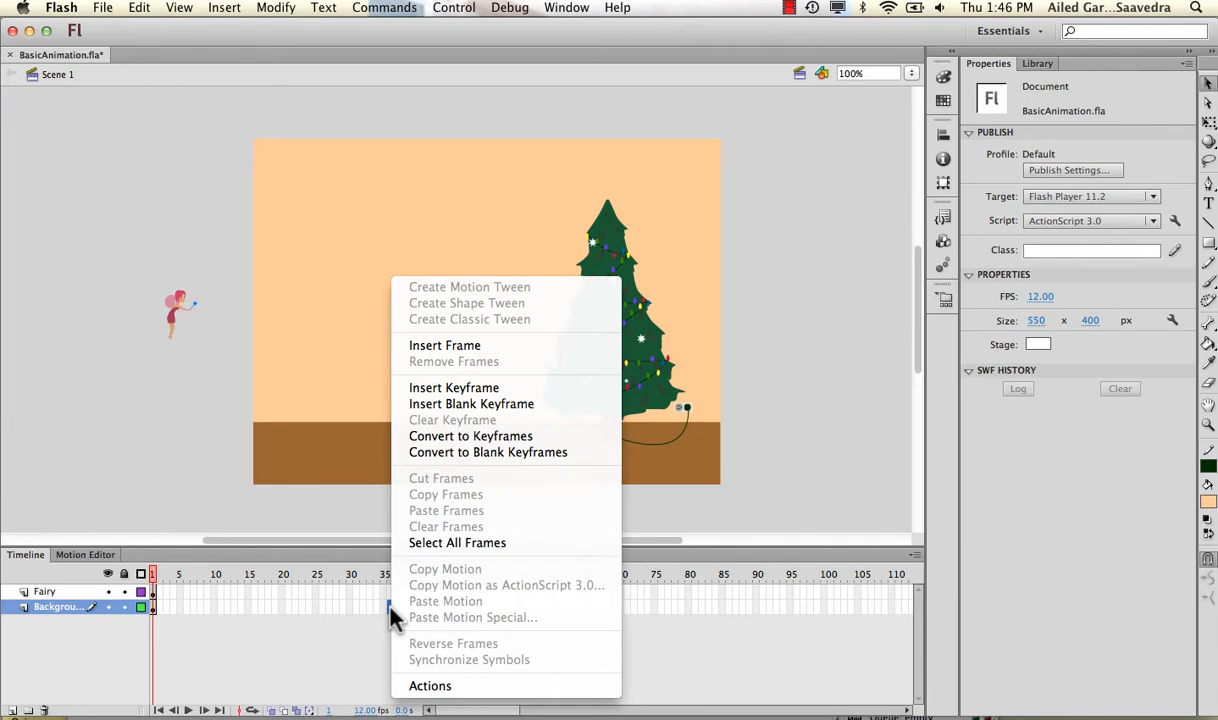
left_click(494, 347)
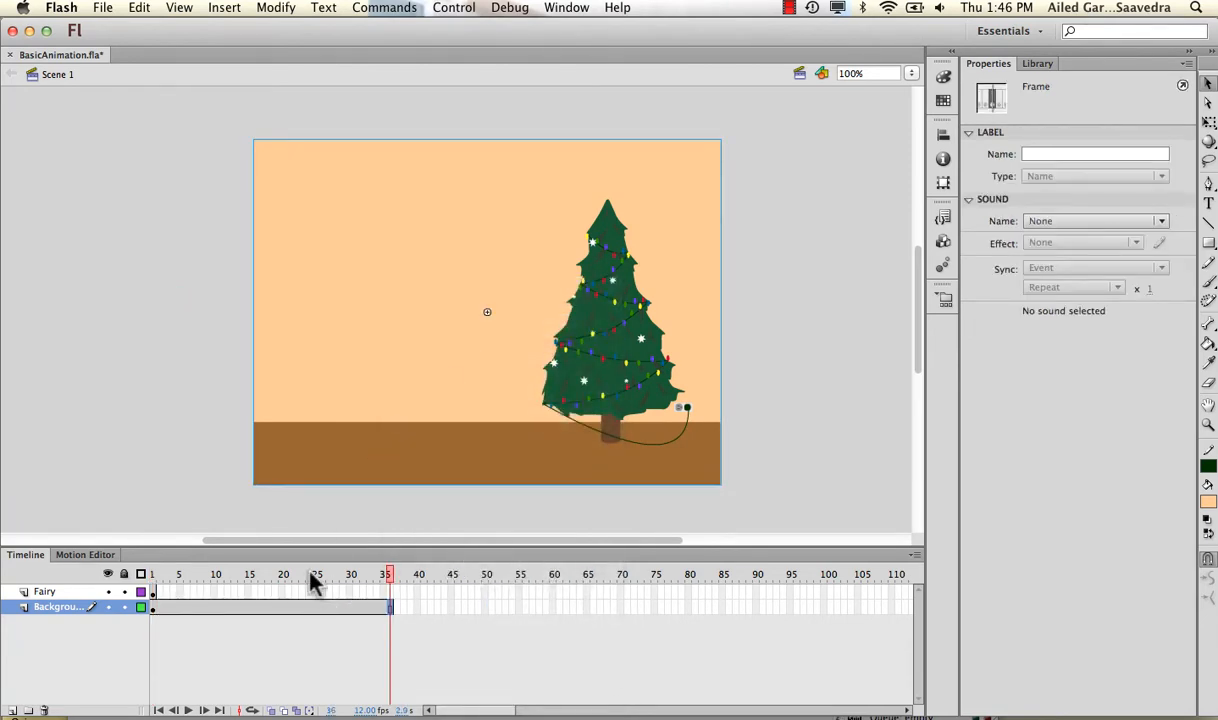
left_click_drag(313, 583, 151, 573)
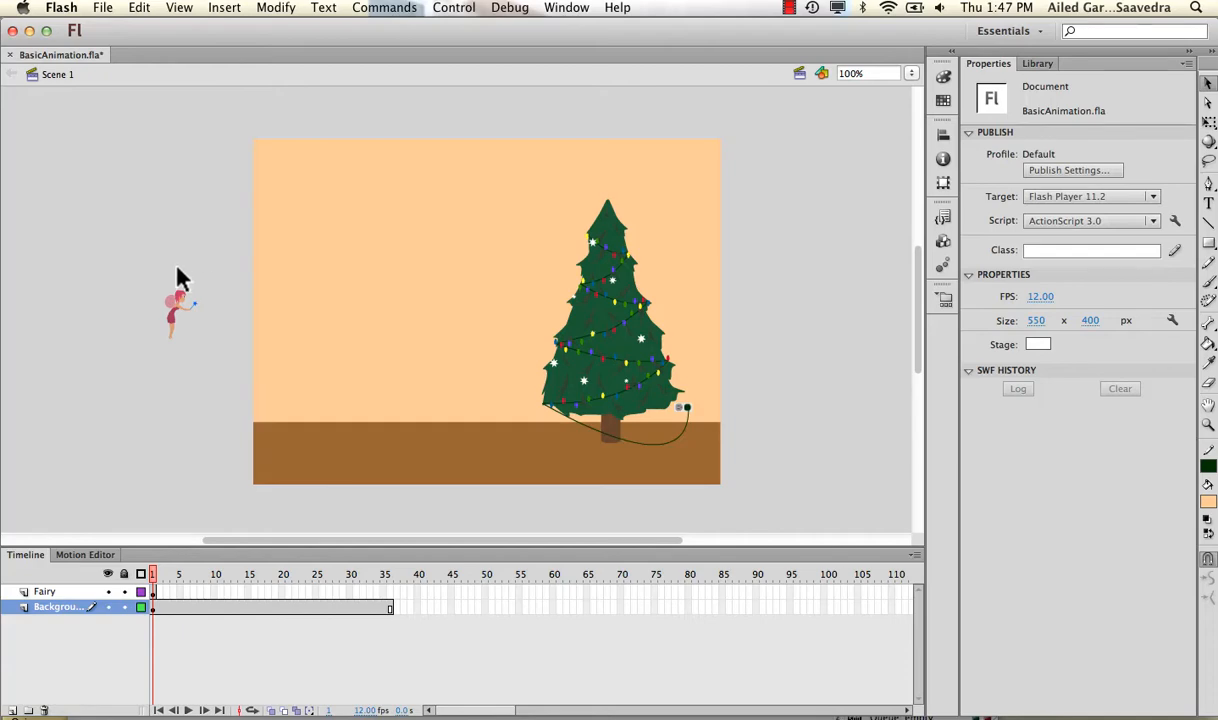
- Examine what the stage shows at frames 1, 2, 34 and 36 of the timeline
left_click(158, 577)
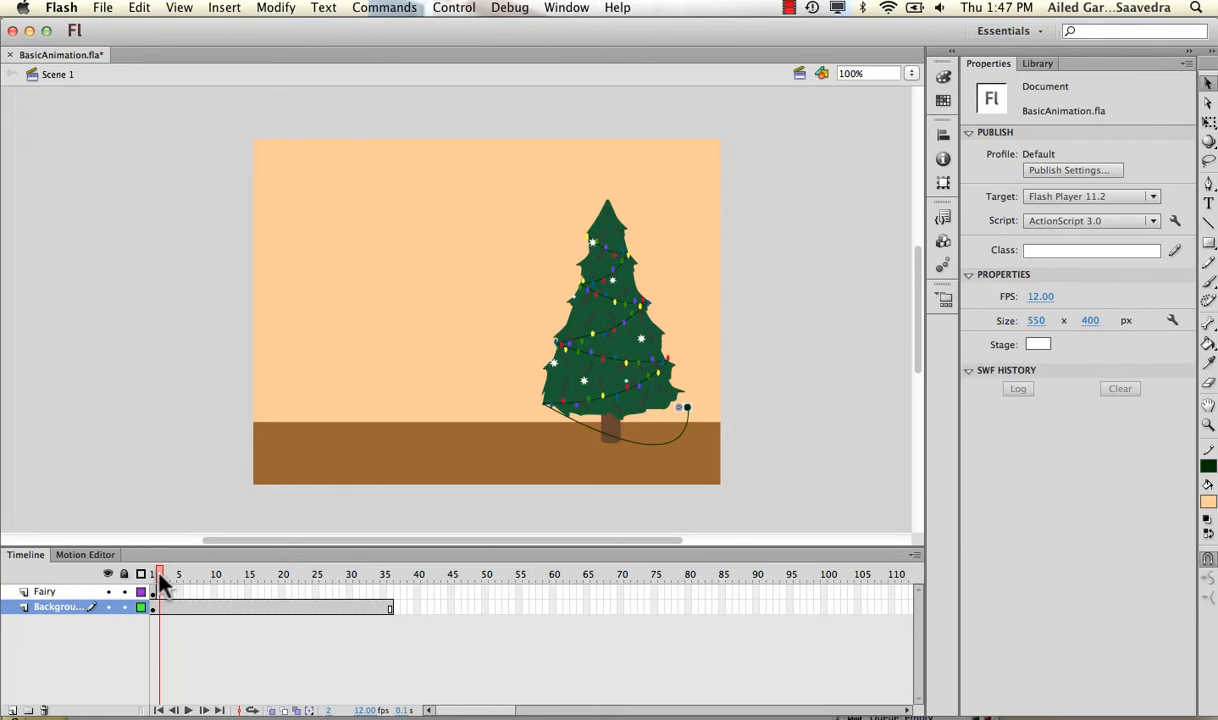
mouse_move(158, 579)
left_mouse_down()
mouse_move(389, 562)
mouse_move(155, 579)
mouse_move(389, 574)
mouse_move(136, 577)
left_mouse_up()
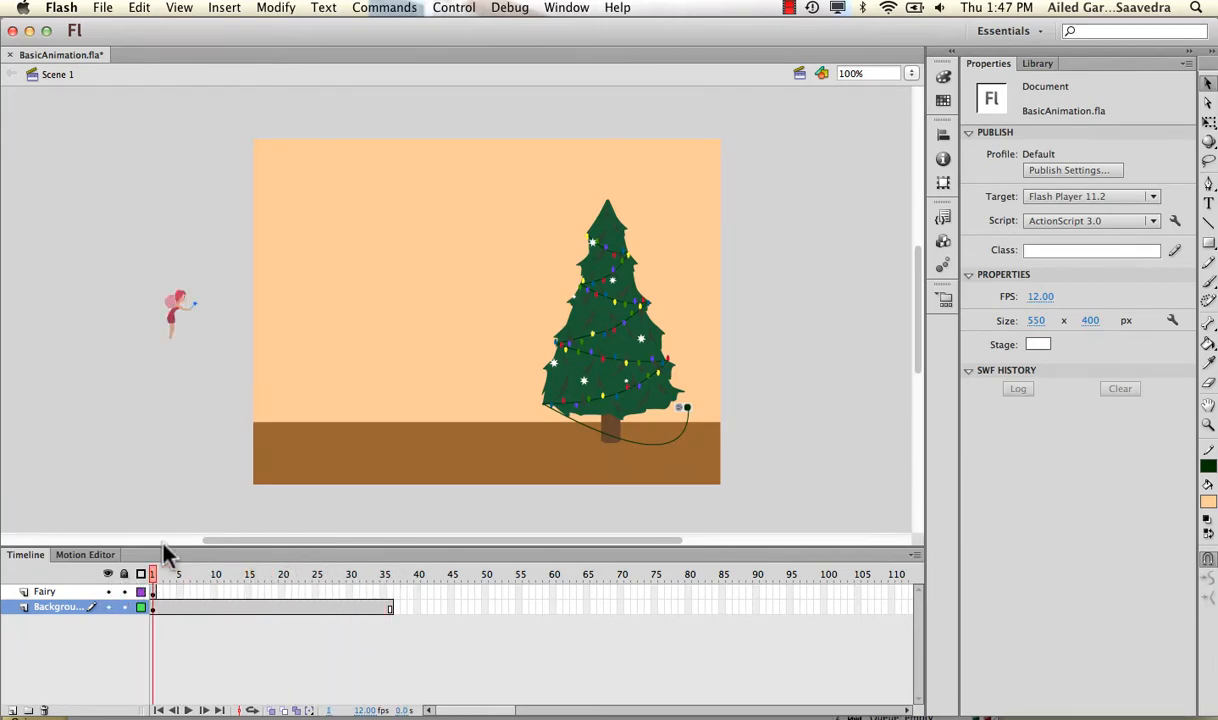
left_click(299, 470)
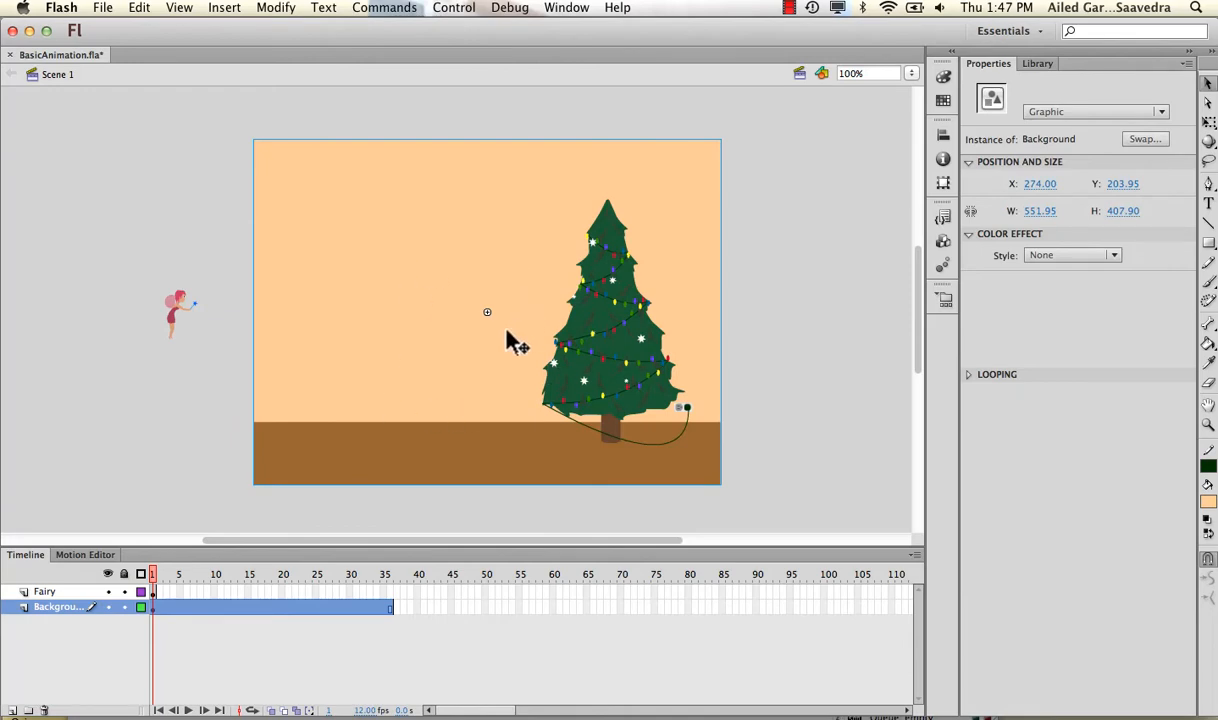
left_click(151, 580)
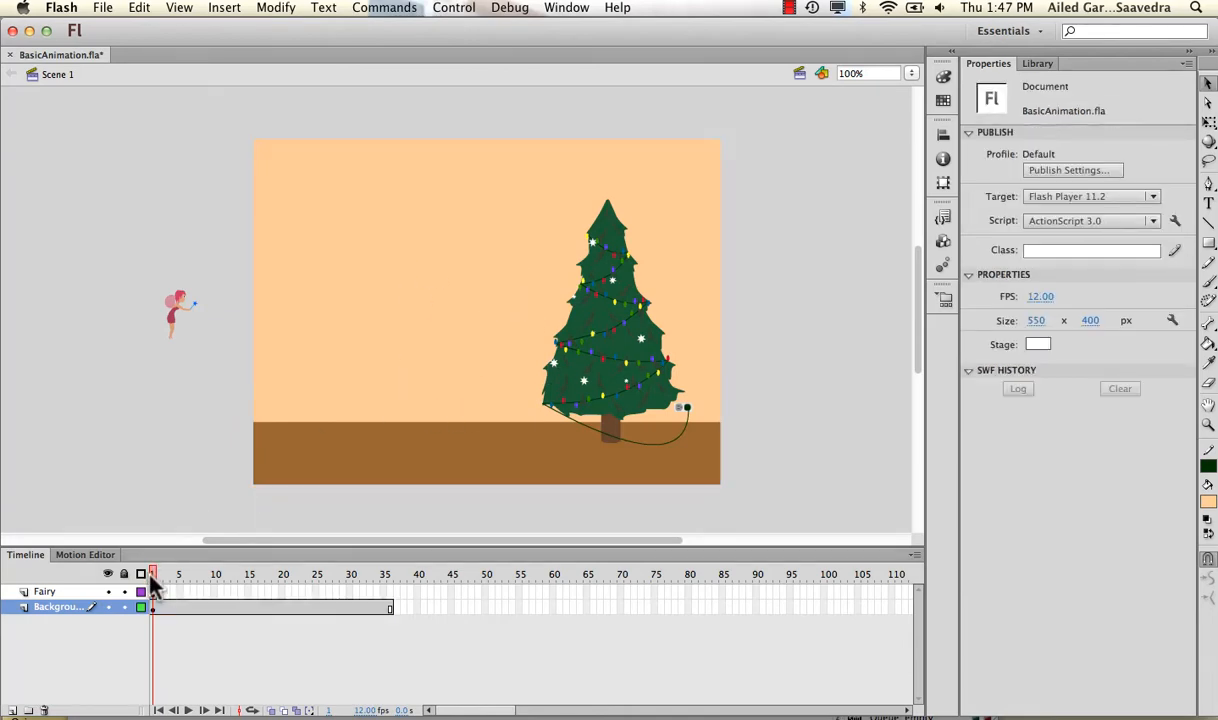
left_click(391, 607)
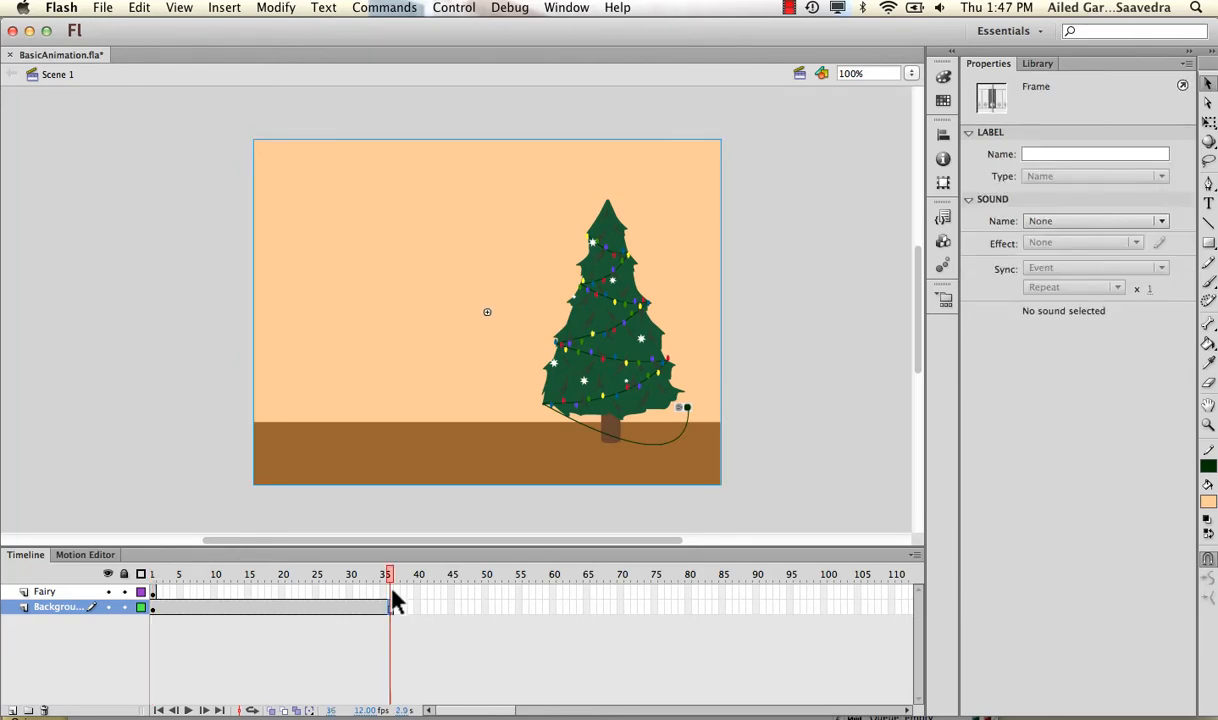
left_click_drag(390, 577, 378, 575)
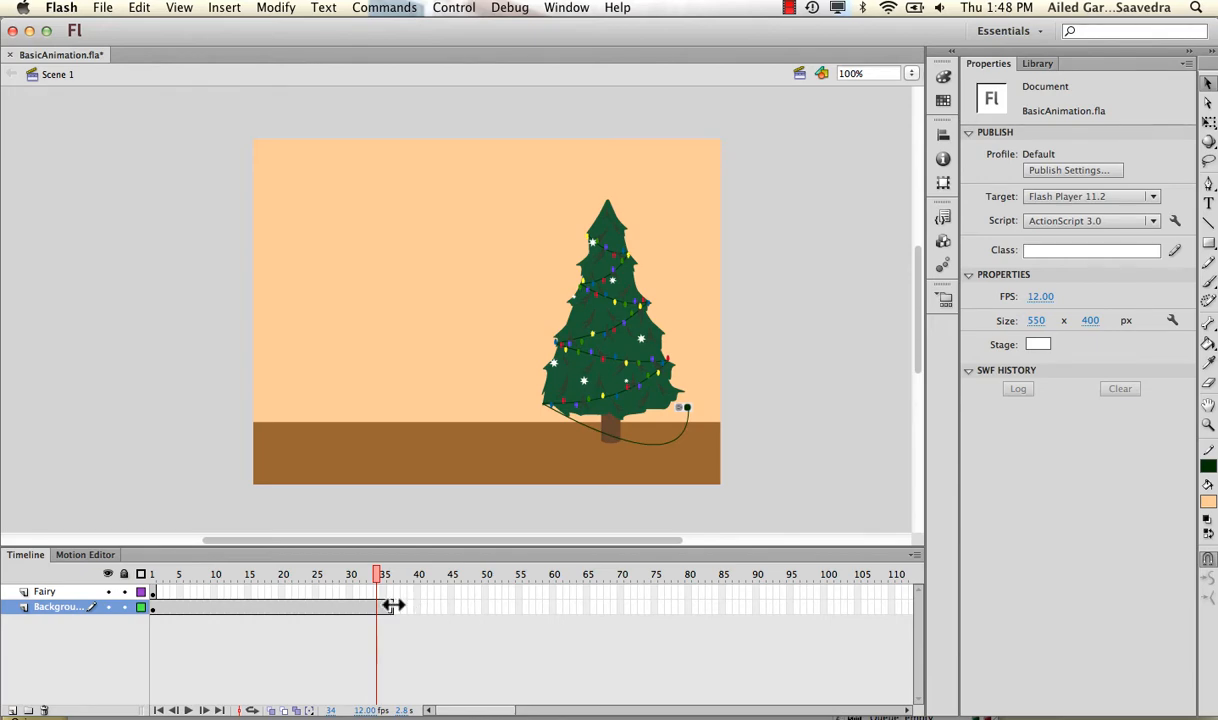
- Extend the Background layer's frame span to frame 51, and shorten it back to frame 36
left_click_drag(391, 606, 490, 605)
left_click(491, 606)
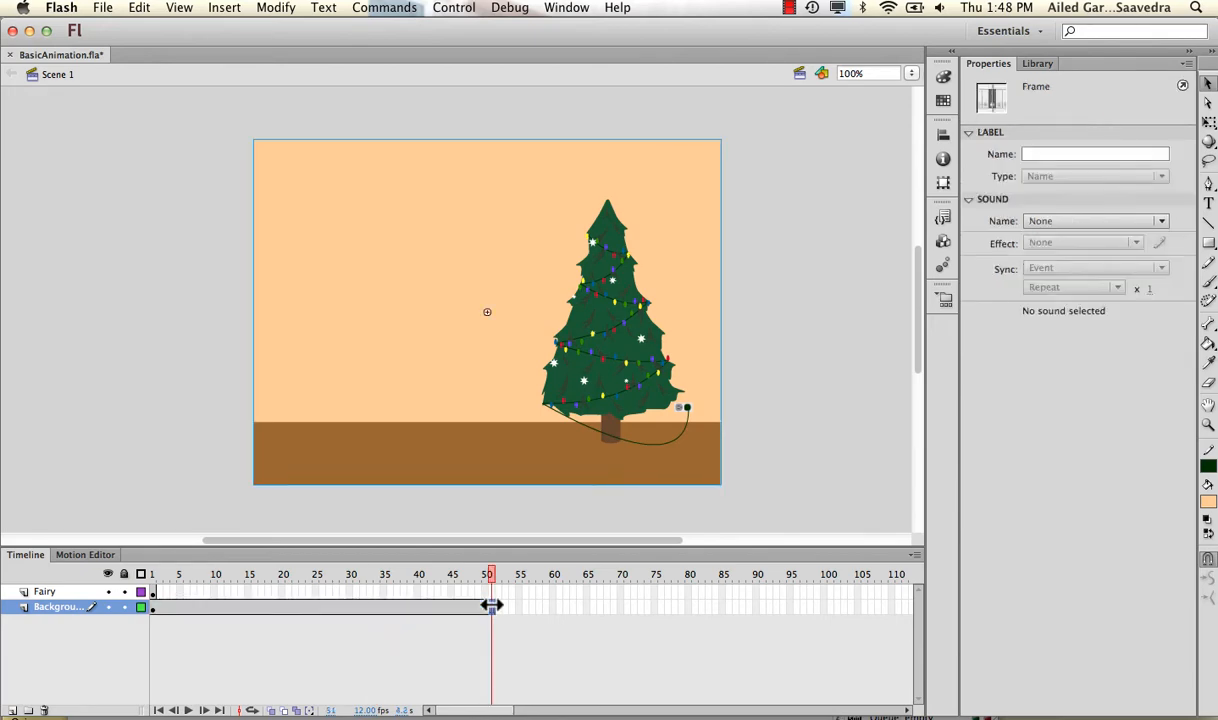
left_click_drag(493, 606, 392, 607)
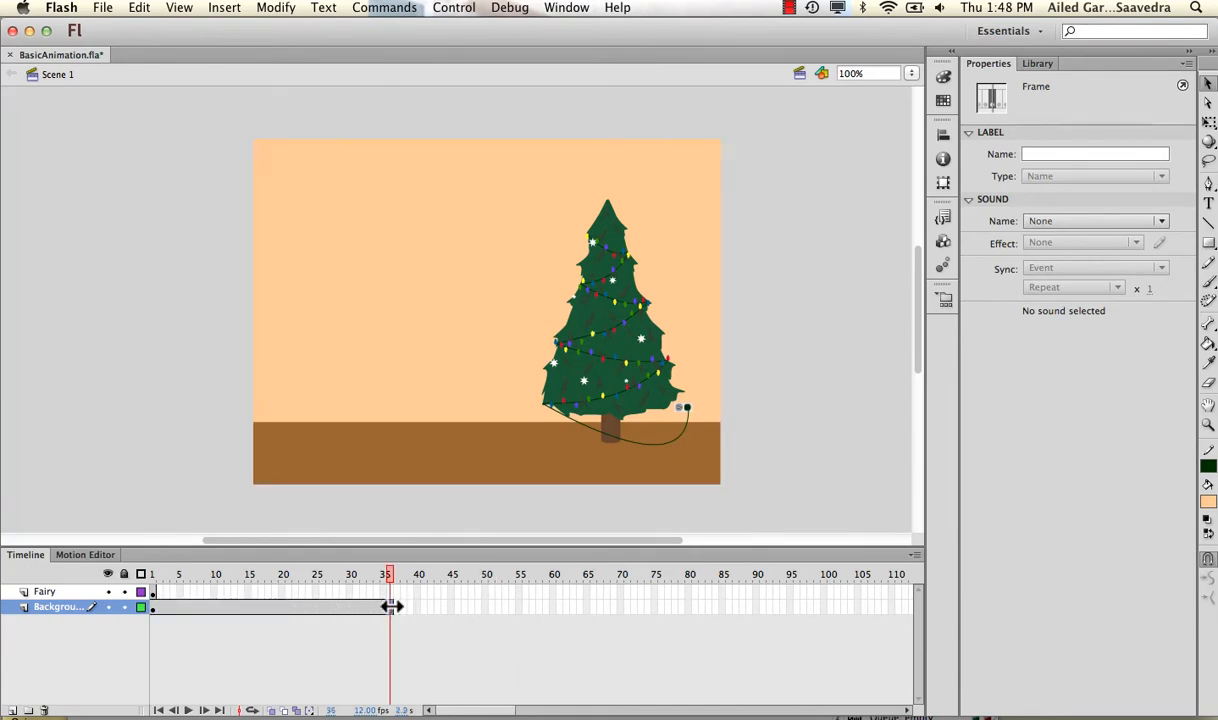
left_click(392, 580)
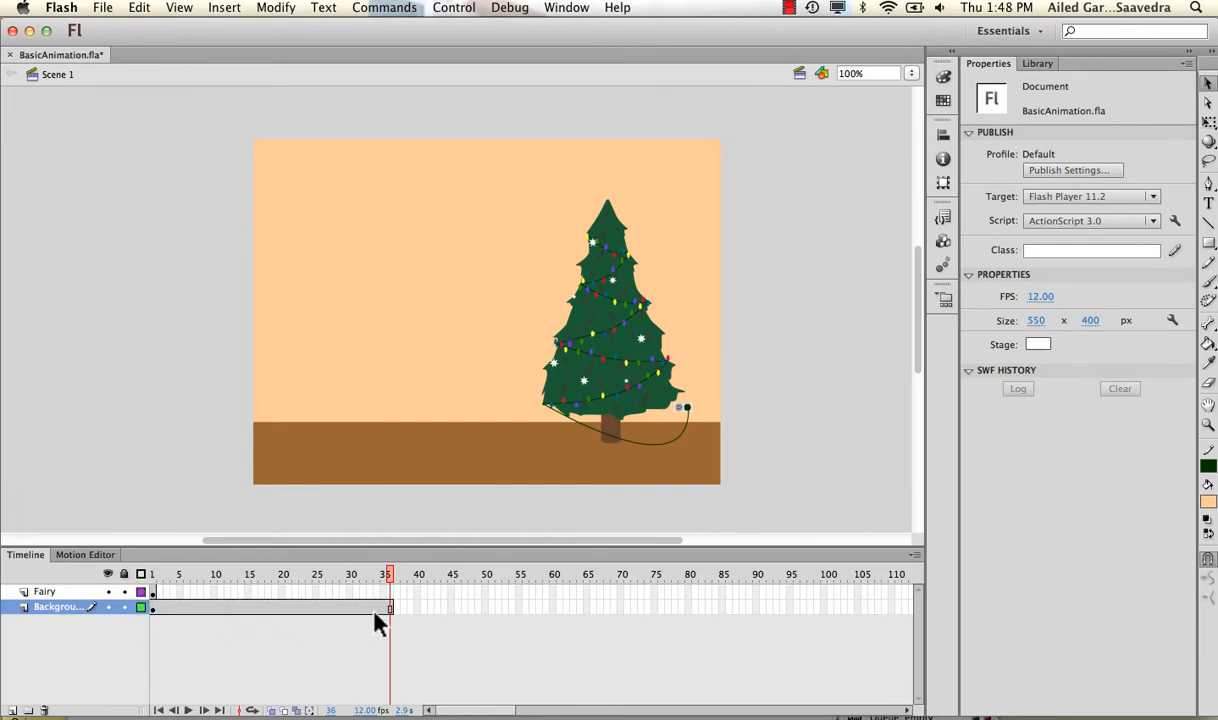
- Insert a frame at frame 36 of the Fairy layer, and return the playhead to frame 1
left_click_drag(306, 575, 145, 585)
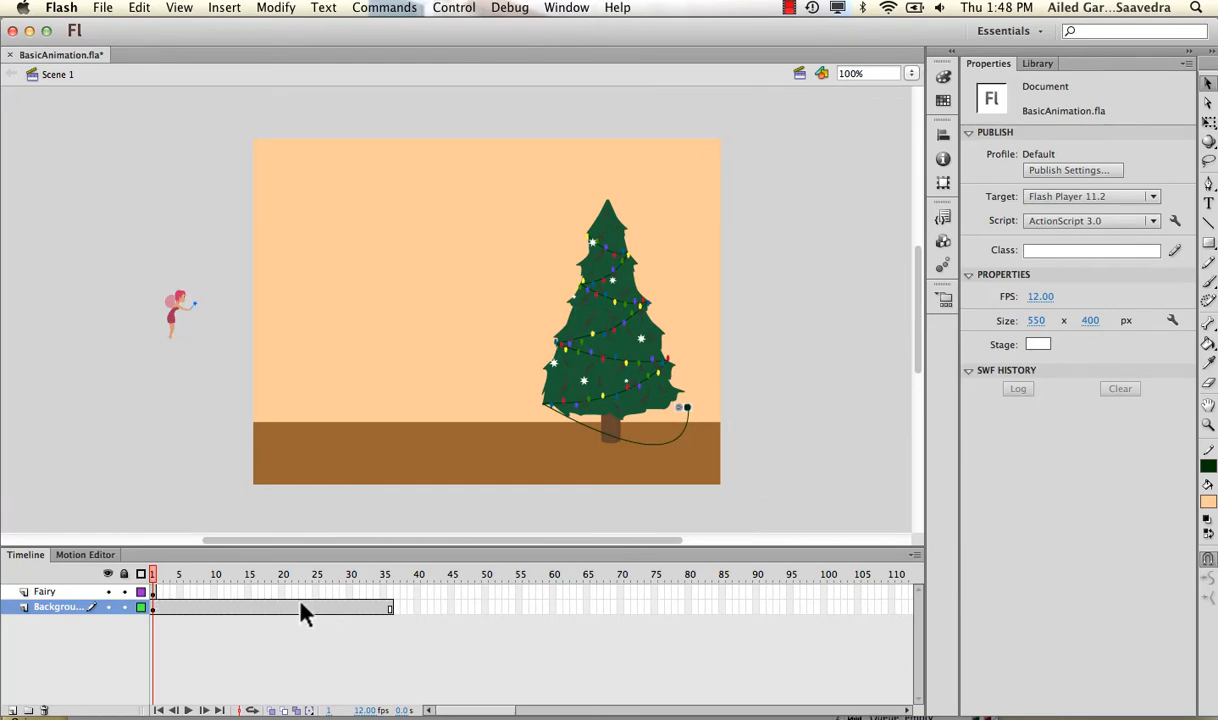
left_click(391, 592)
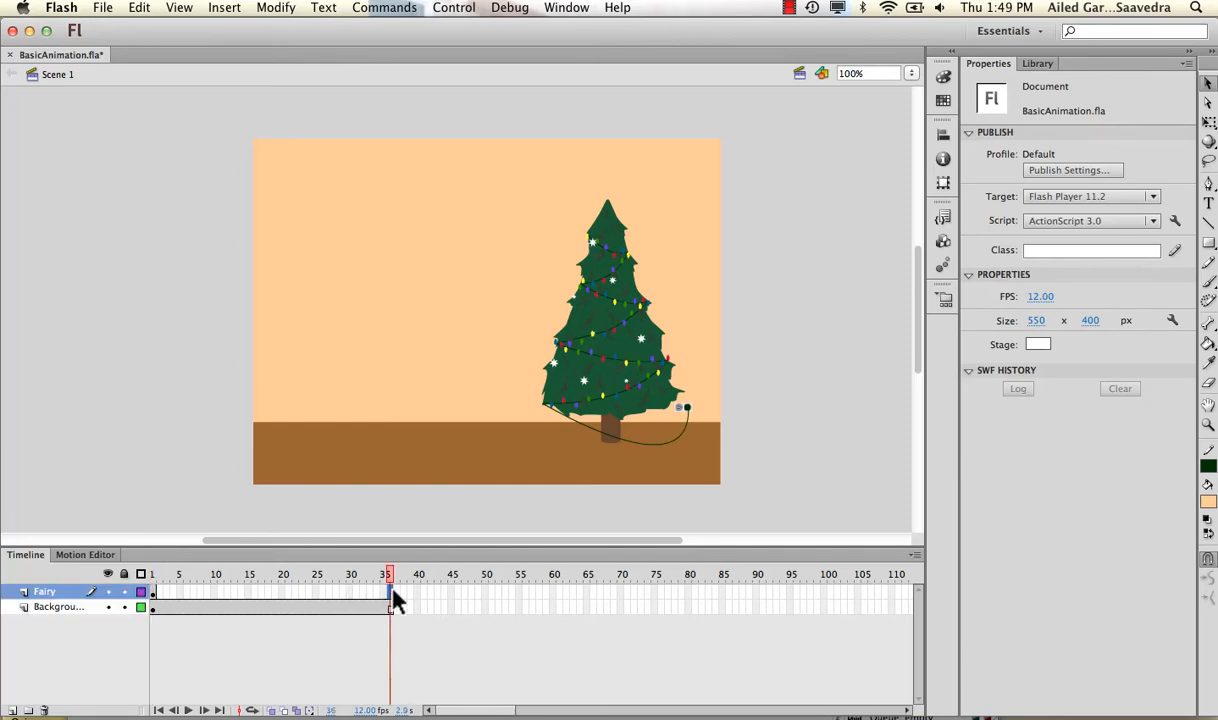
right_click(392, 592)
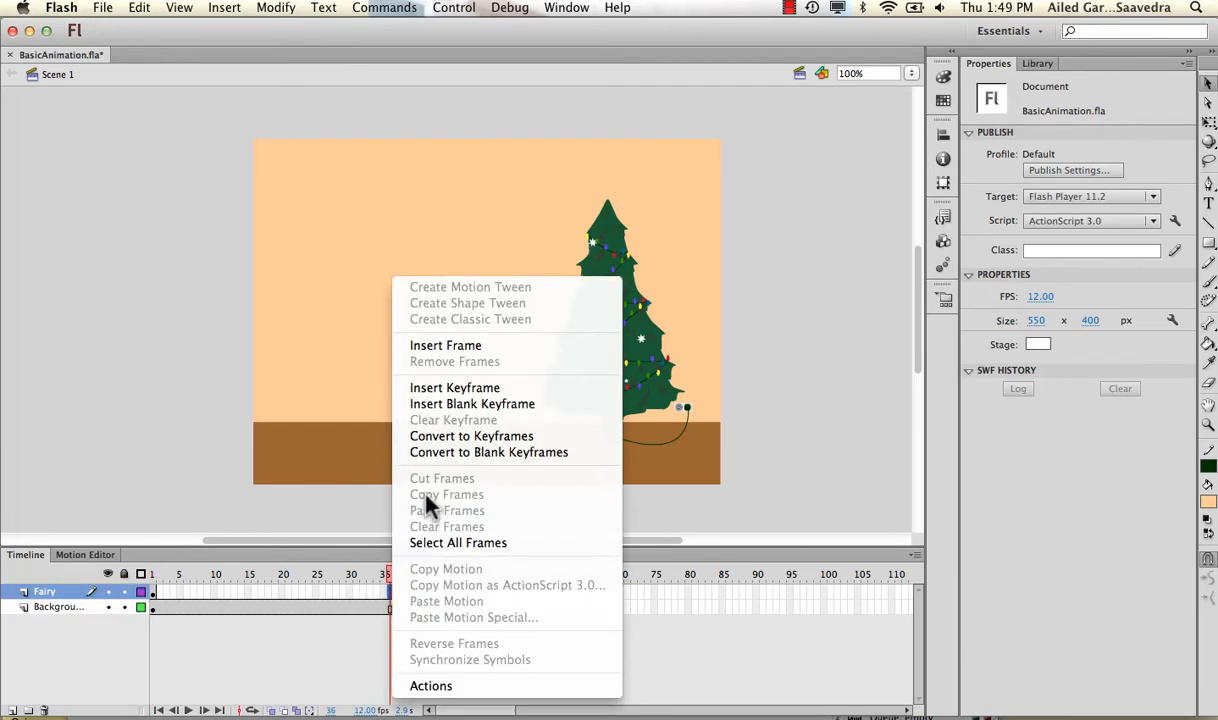
left_click(451, 345)
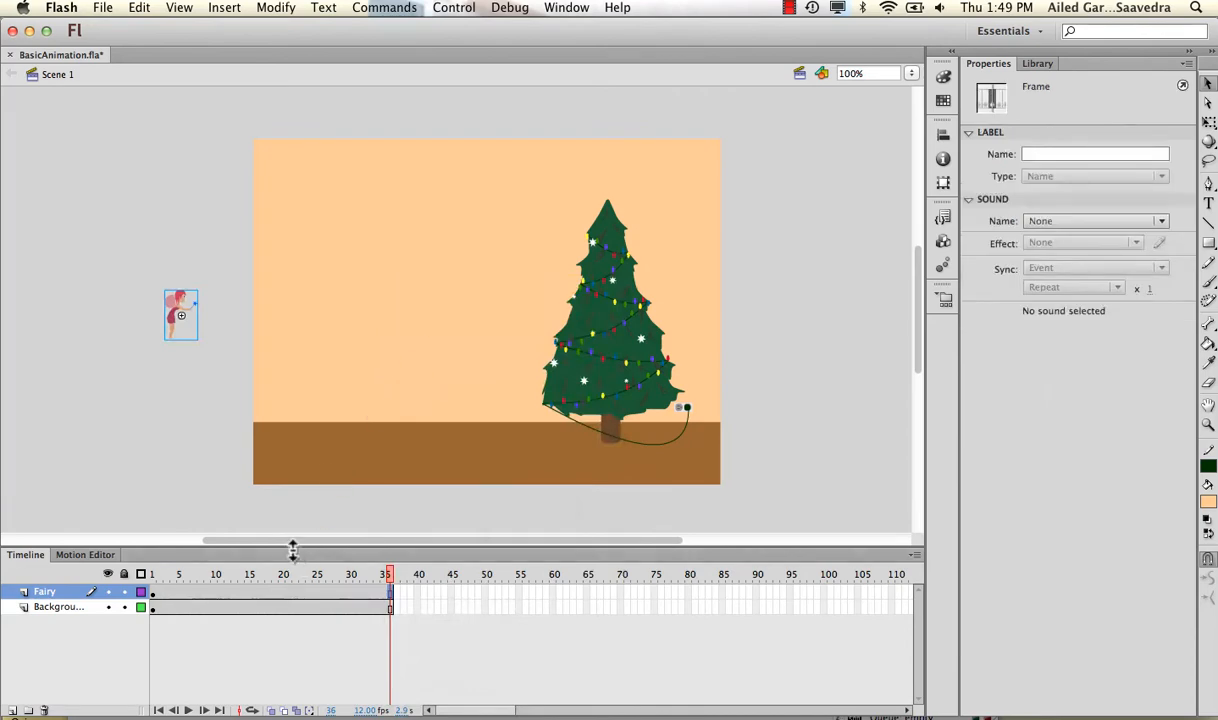
left_click_drag(250, 576, 150, 578)
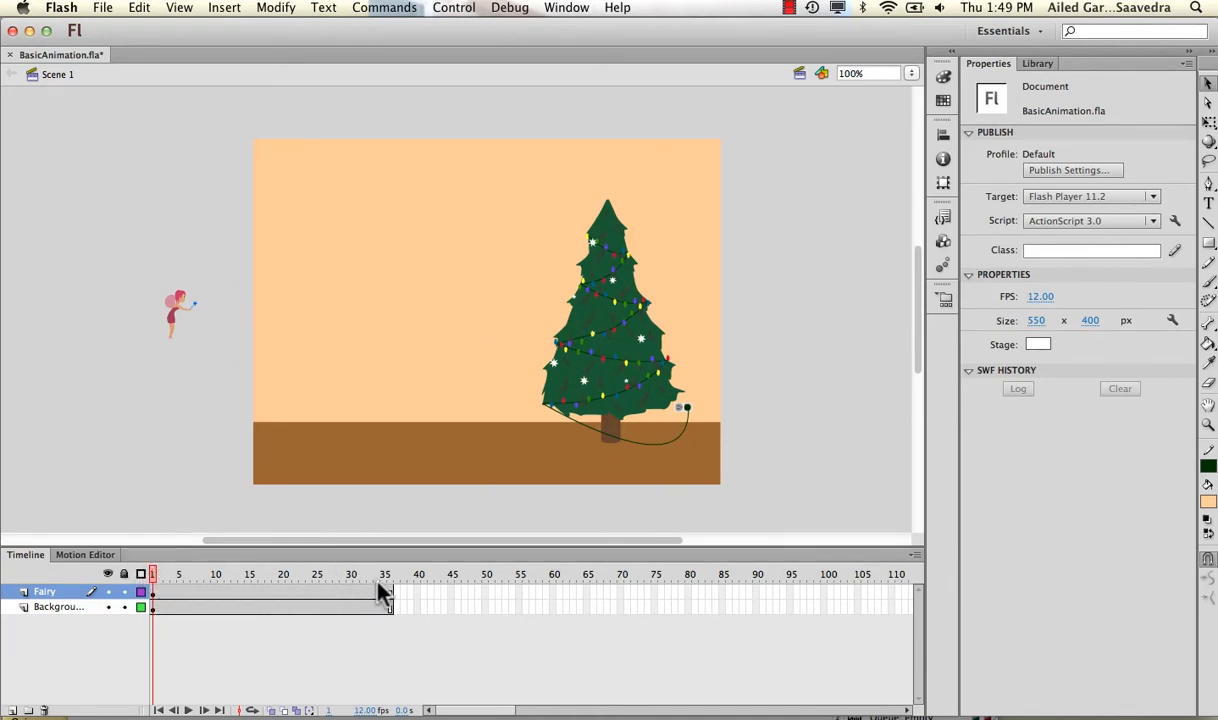
- Create a motion tween across the Fairy layer's frame span
left_click(241, 592)
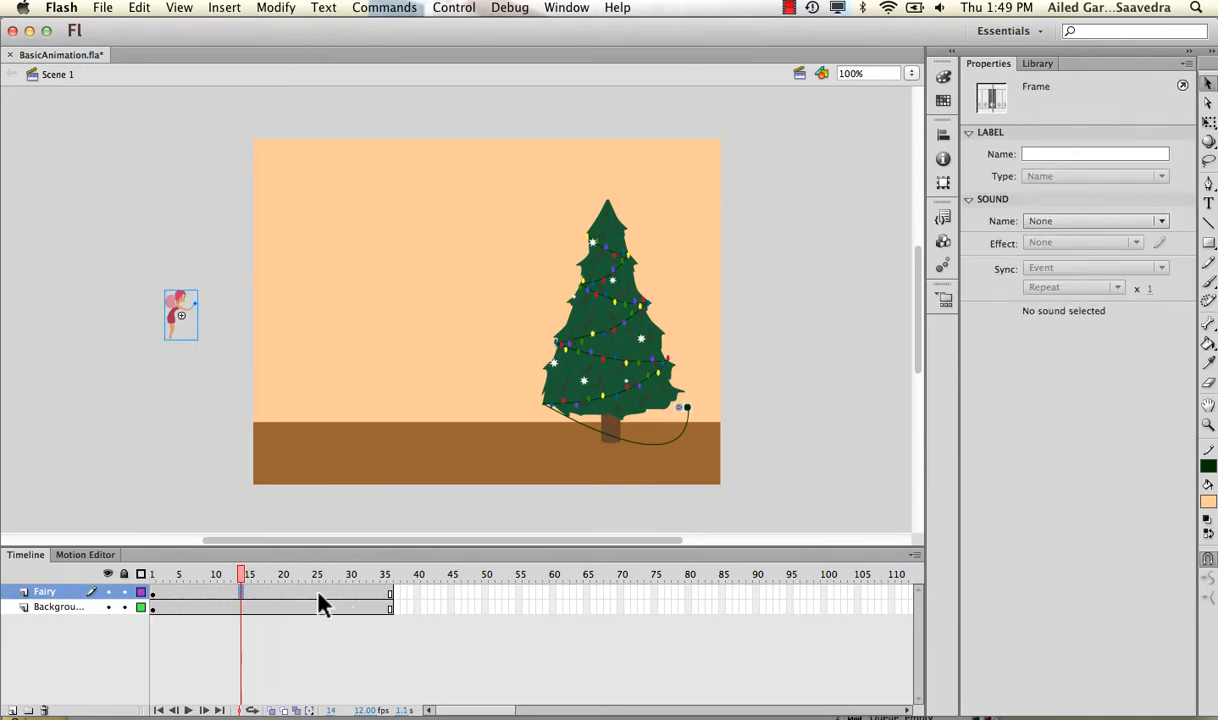
left_click(264, 596)
right_click(266, 597)
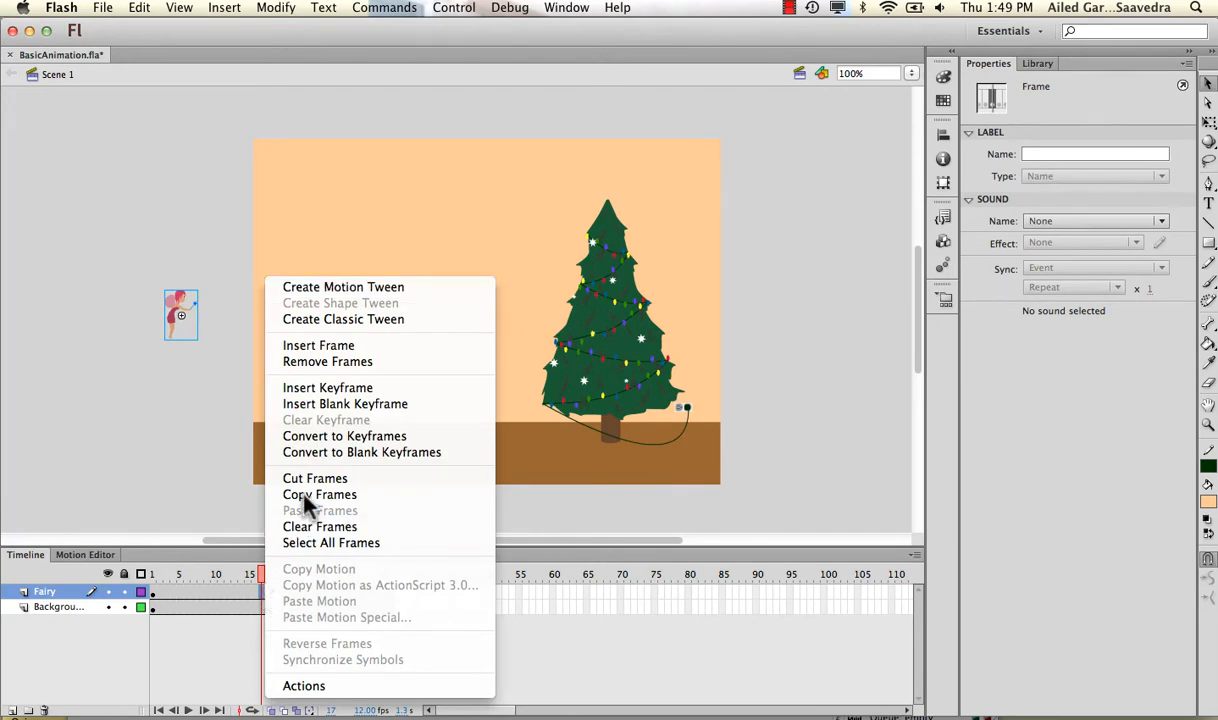
left_click(370, 290)
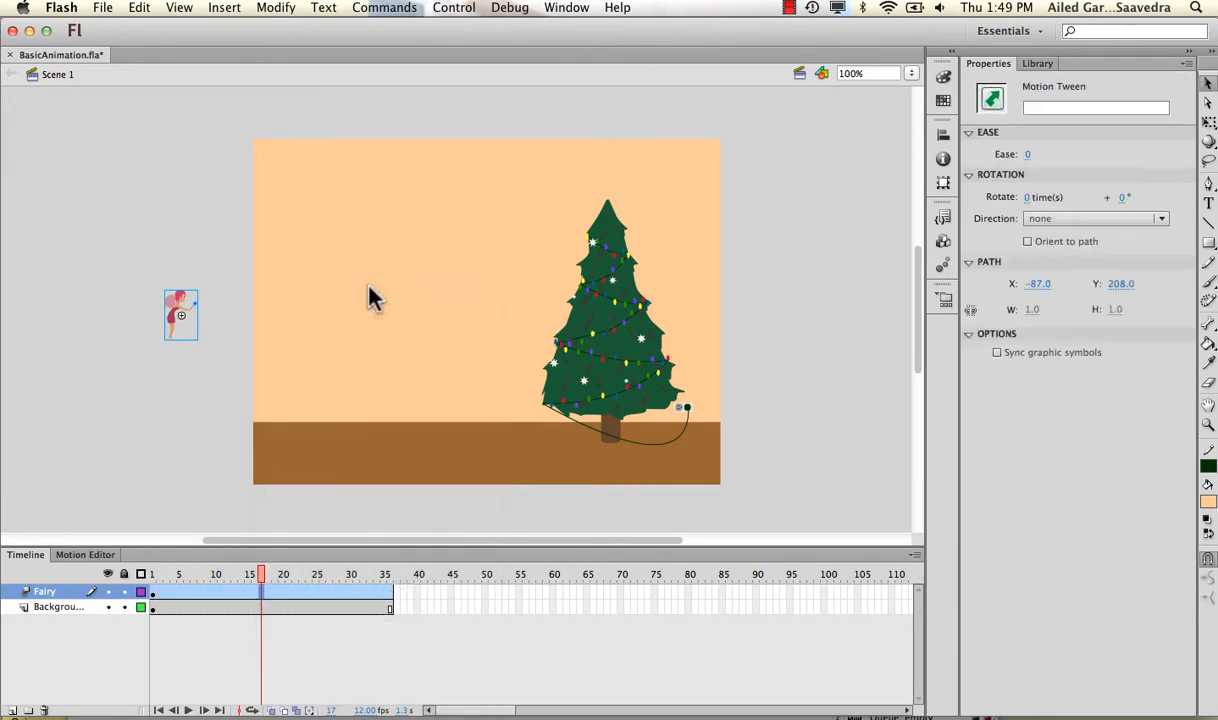
- Examine the fairy's position along the new tween at frames 36, 1, 5 and 12
left_click_drag(267, 572, 405, 570)
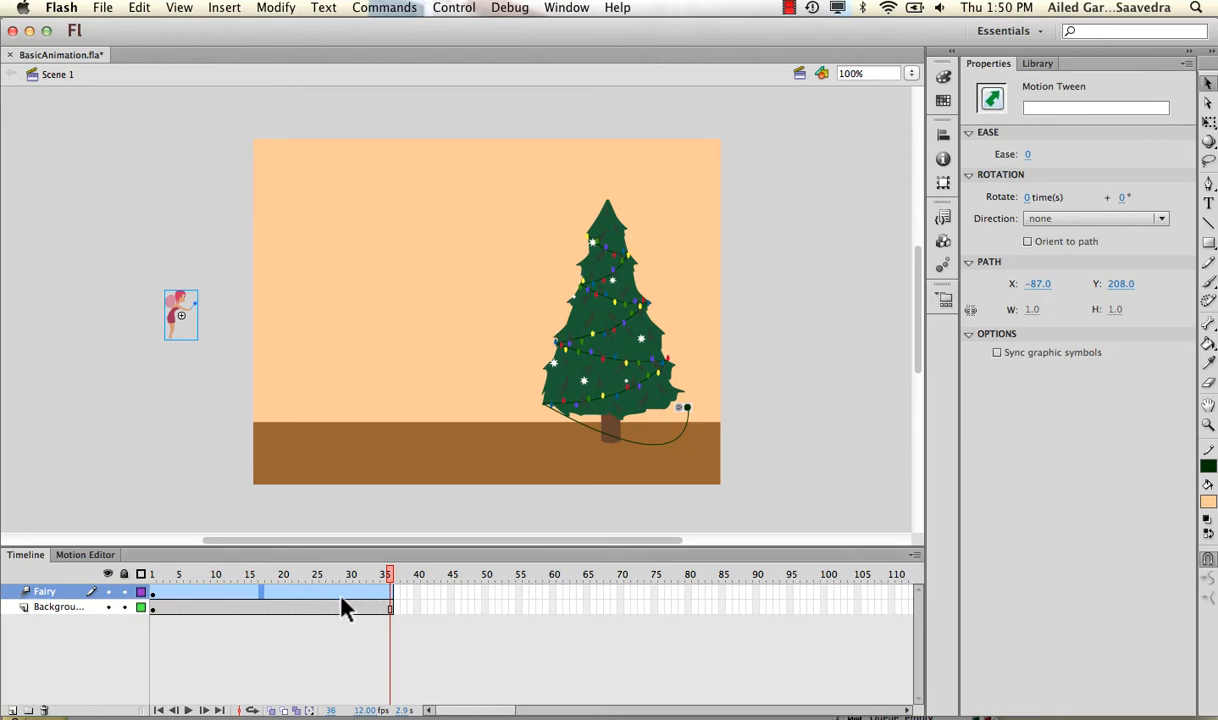
left_click(251, 574)
left_click_drag(192, 568, 152, 568)
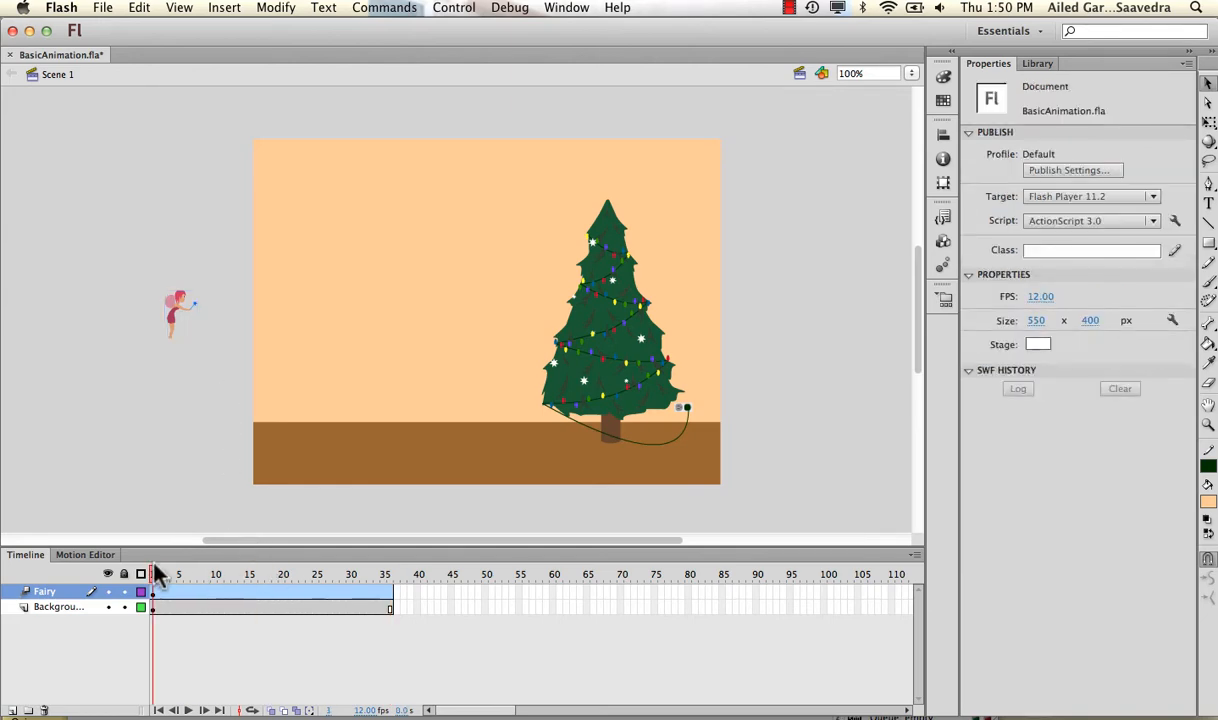
left_click(151, 569)
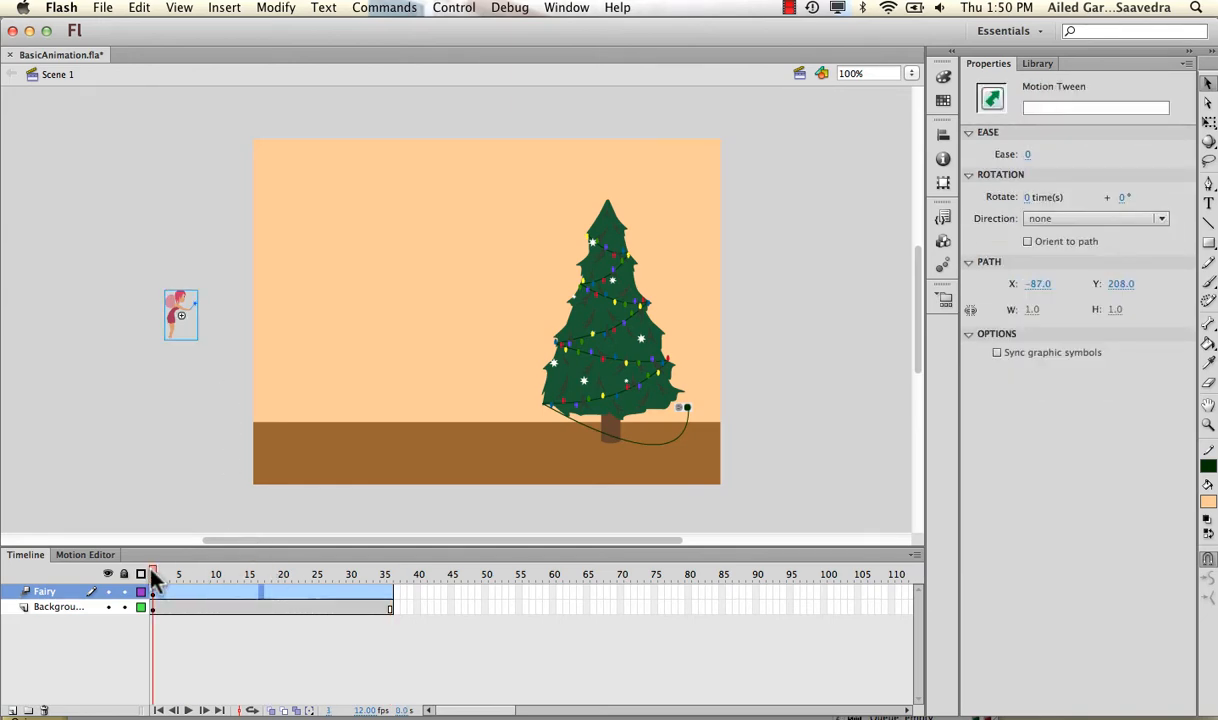
left_click(180, 570)
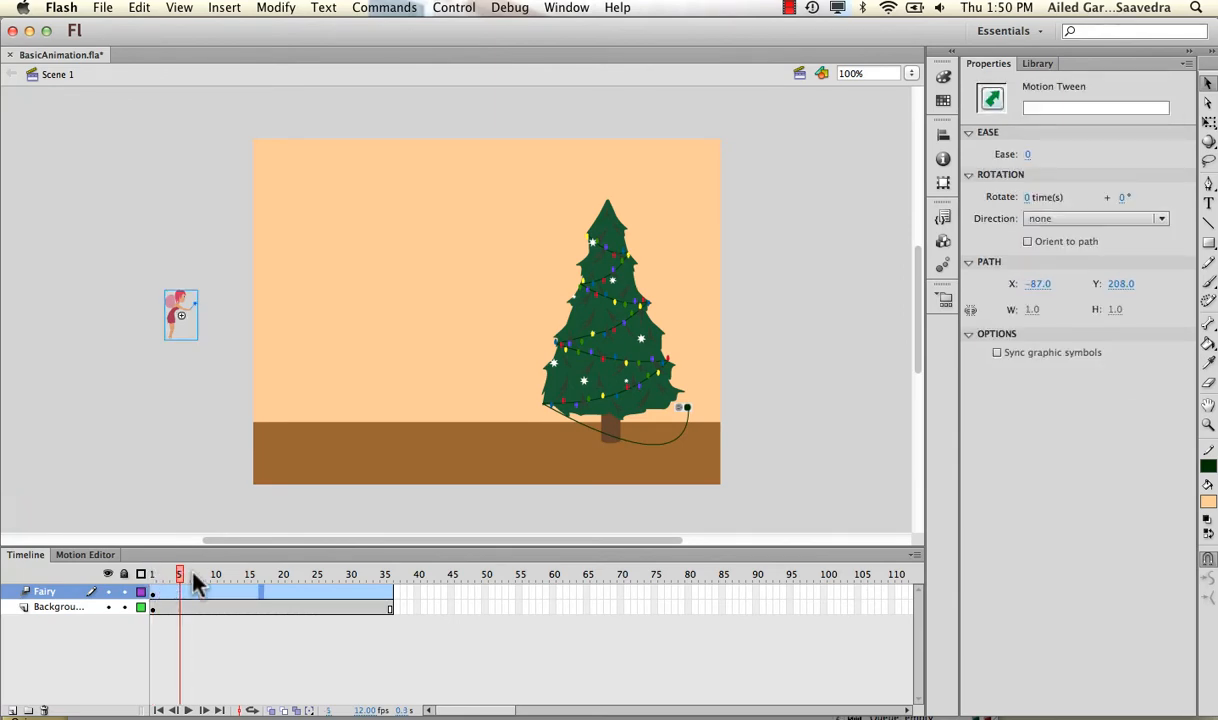
left_click(182, 590)
left_click(229, 574)
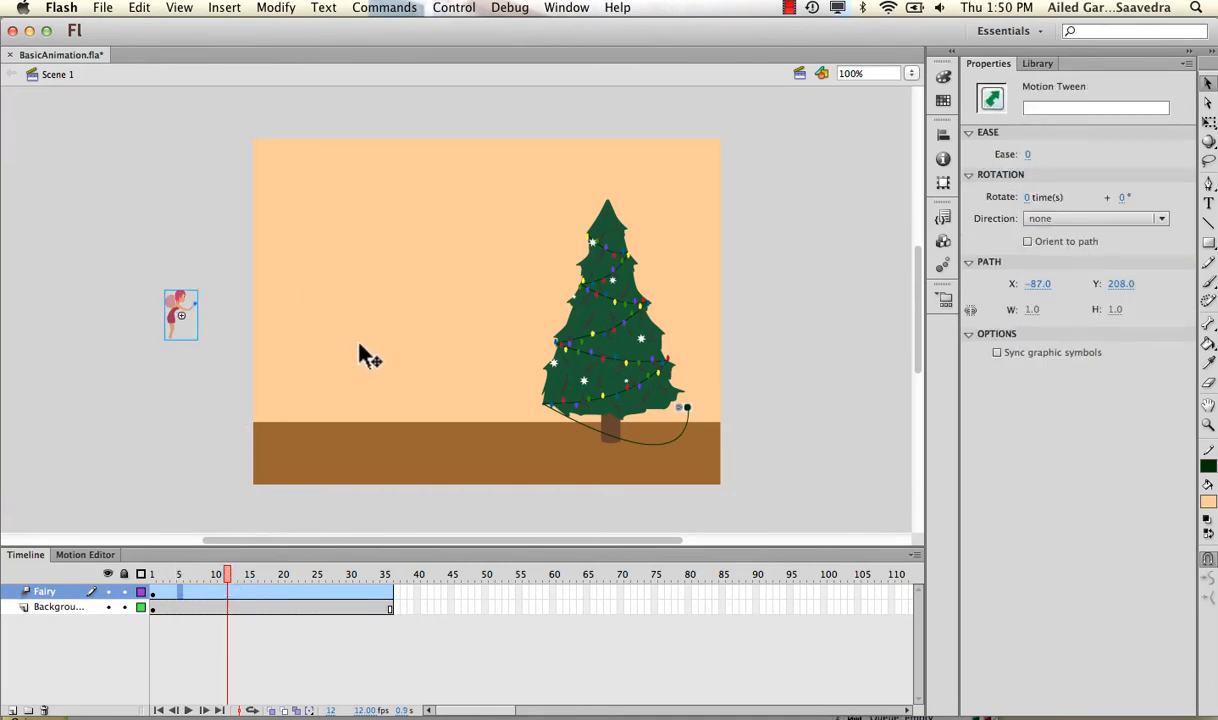
left_click_drag(200, 574, 141, 563)
left_click(152, 574)
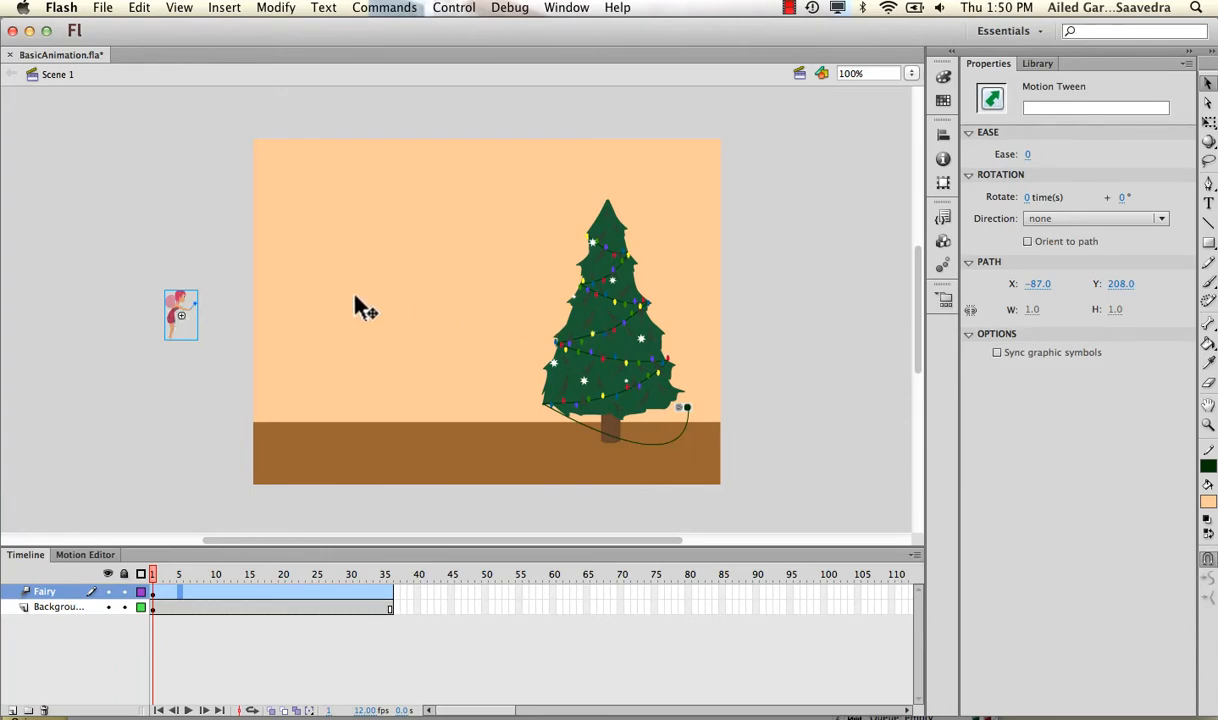
- At frame 36 of the Fairy layer, move the fairy next to the tree at about X 331, Y 234
left_click_drag(152, 574, 389, 578)
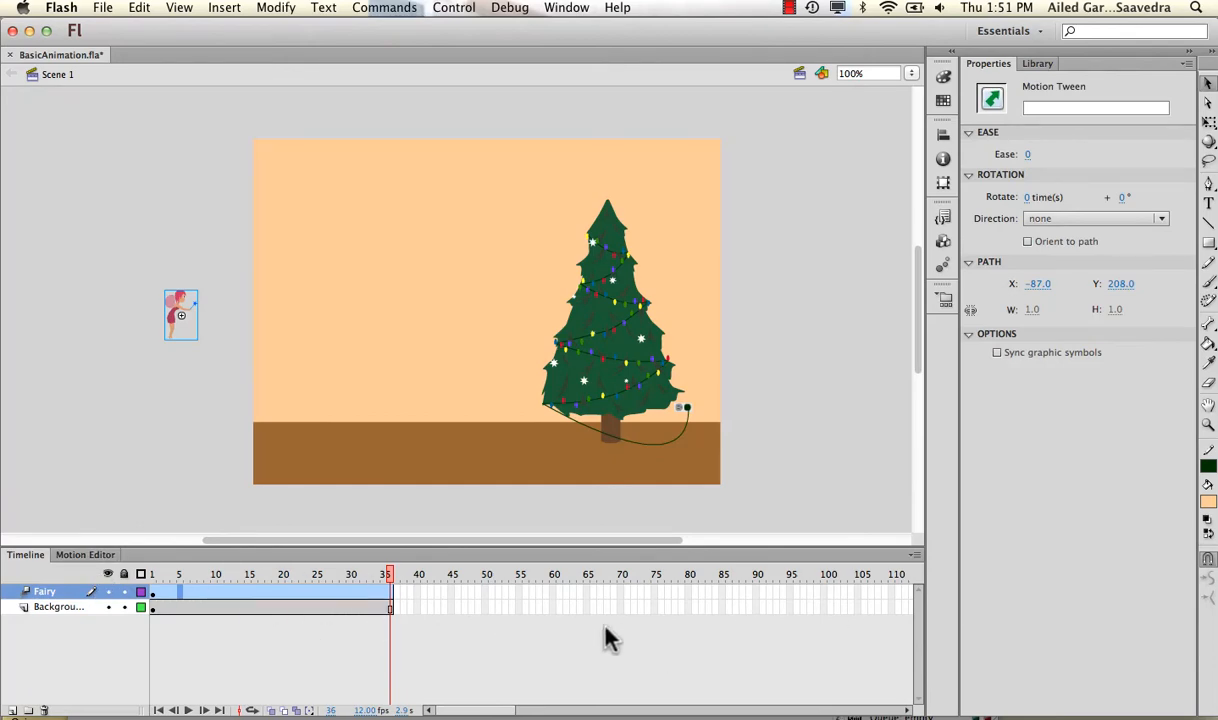
left_click(391, 591)
left_click_drag(183, 312, 535, 333)
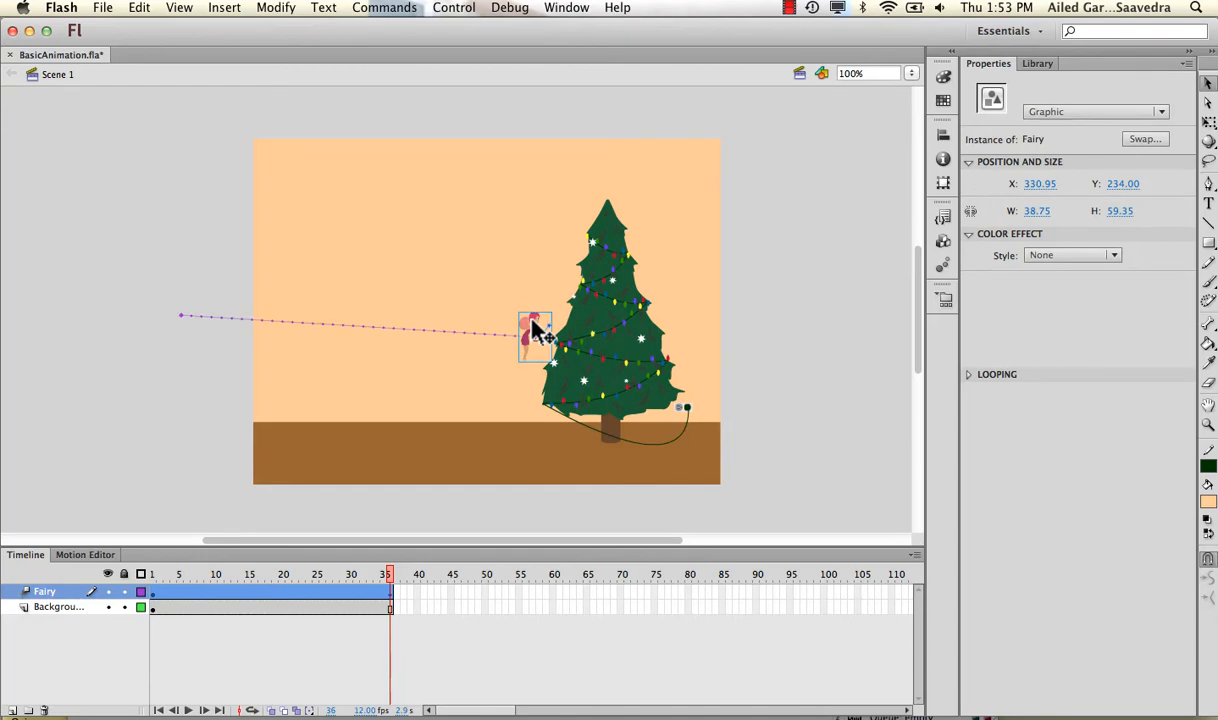
- Check the fairy's start and end positions at frames 1 and 36 of the tween
left_click(388, 592)
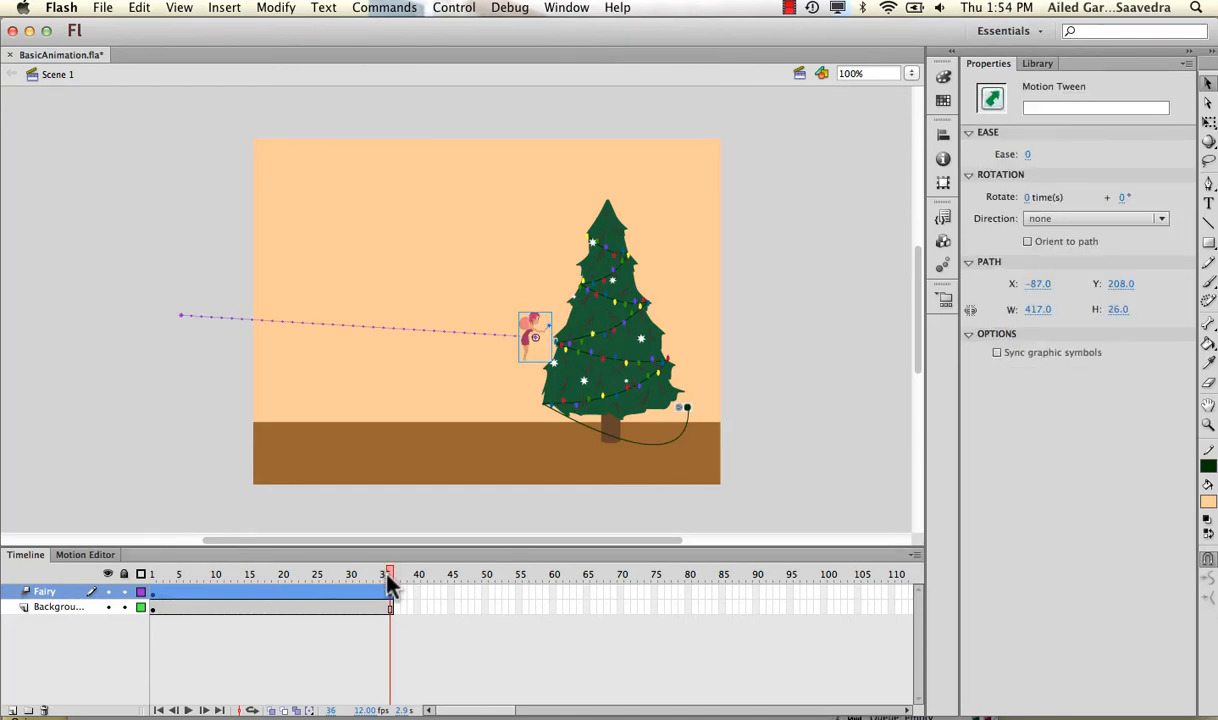
left_click(153, 574)
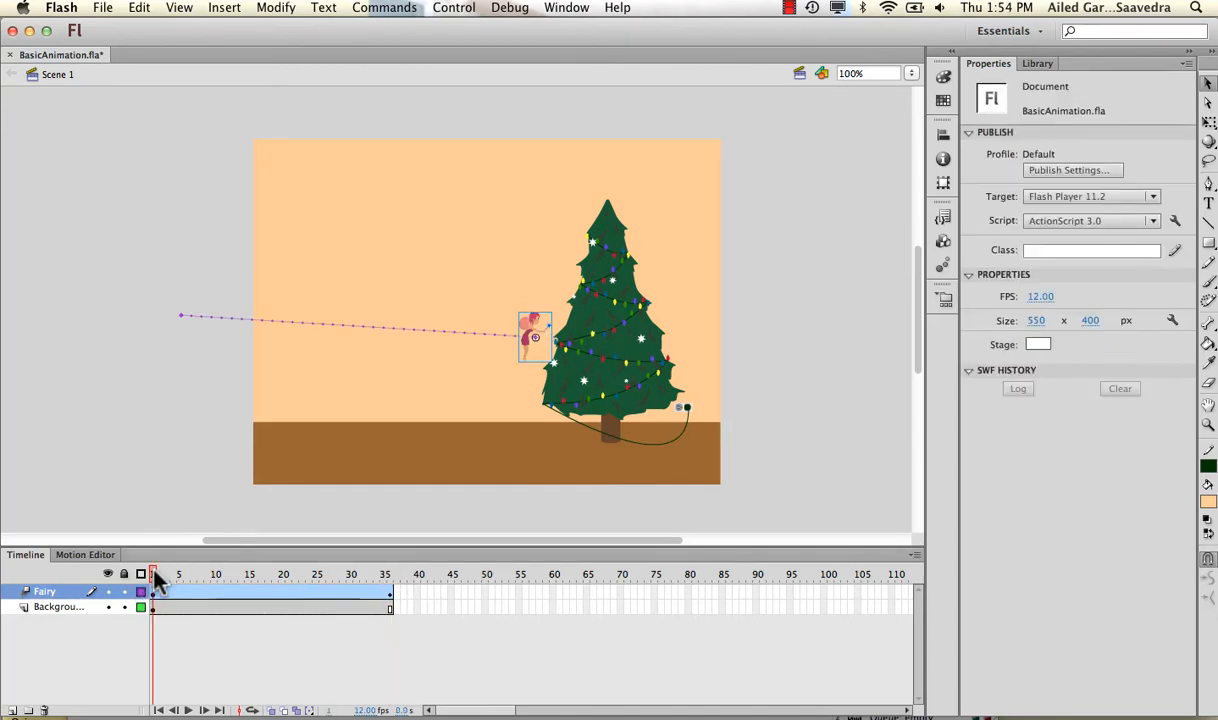
left_click(155, 588)
left_click_drag(155, 576, 127, 590)
left_click(156, 594)
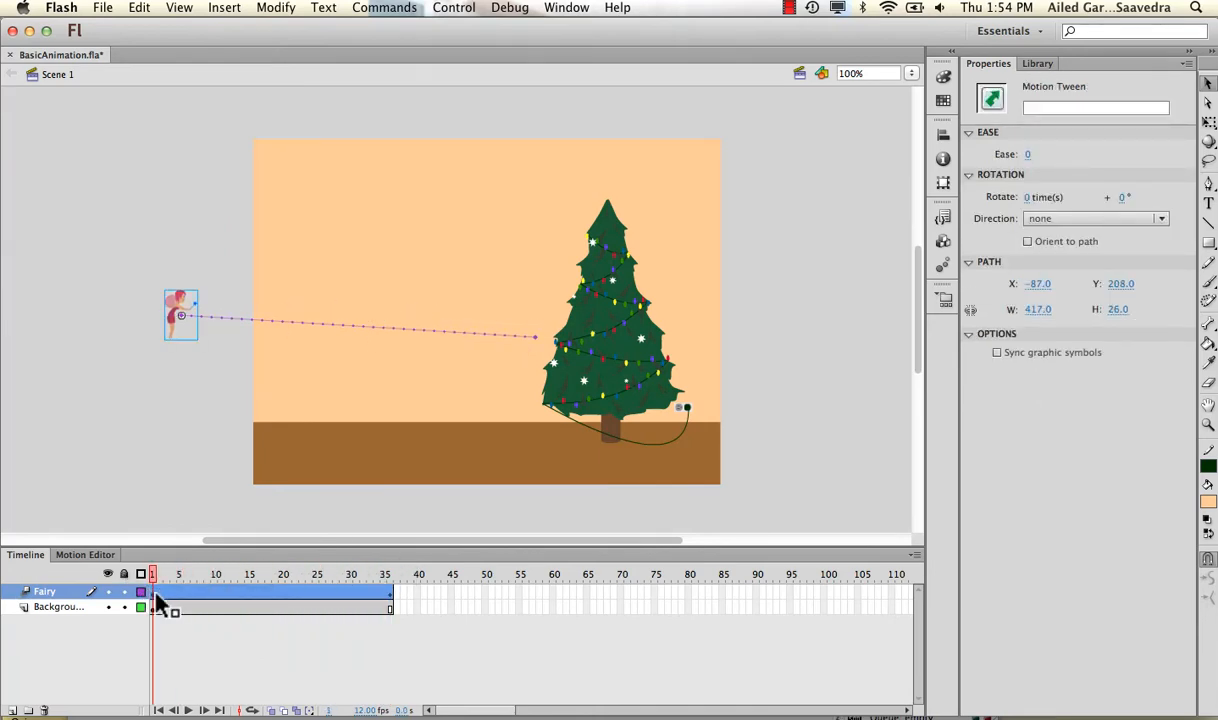
left_click_drag(155, 574, 384, 550)
left_click(389, 566)
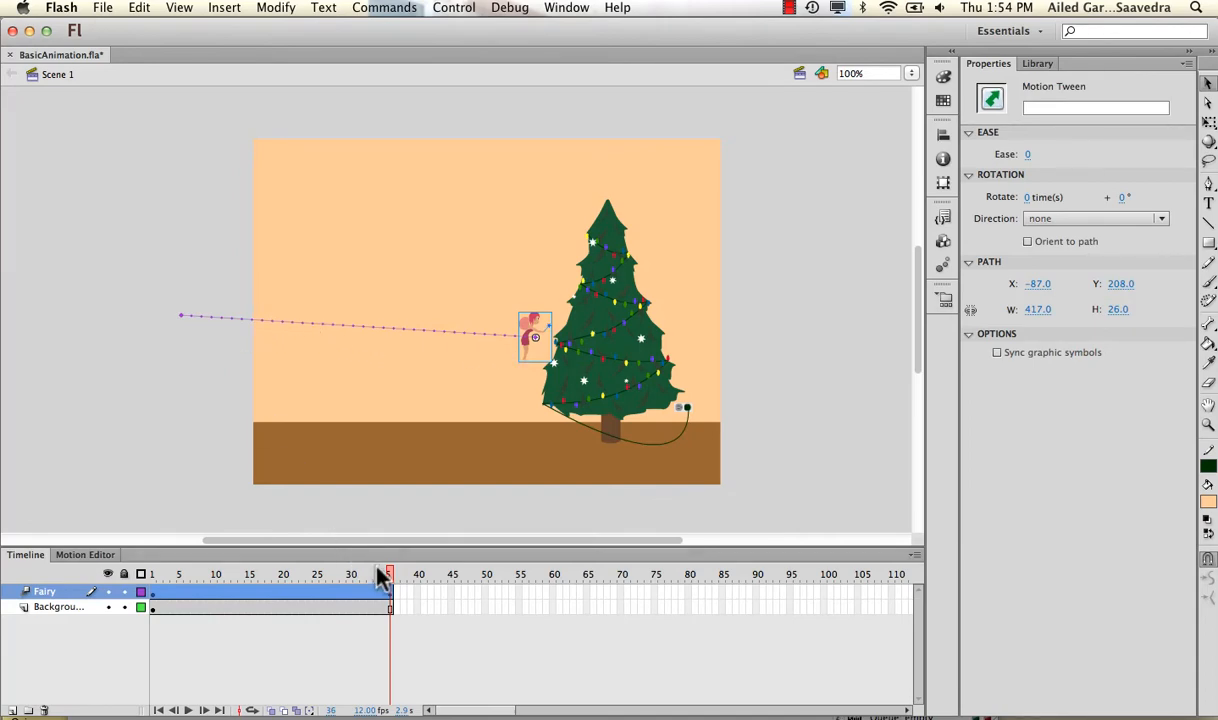
- At frame 18, raise the fairy above the straight path to about X 132, Y 140
left_click_drag(389, 577, 270, 589)
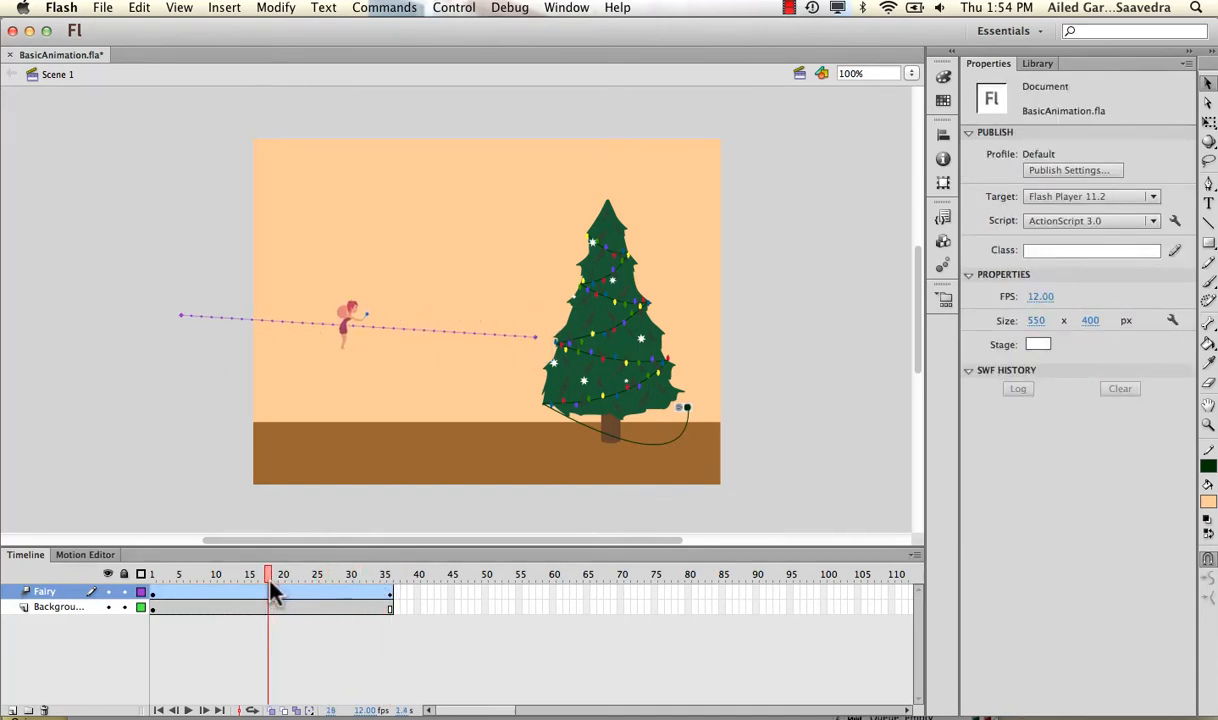
left_click(270, 589)
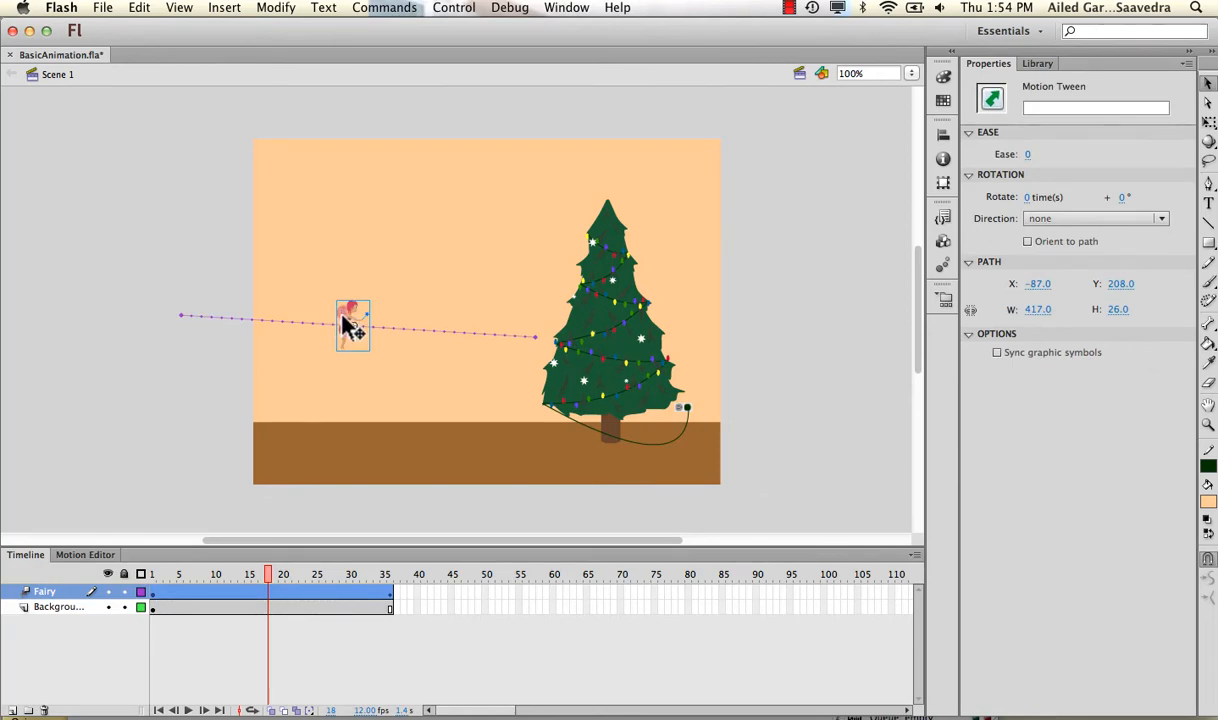
left_click_drag(350, 322, 368, 246)
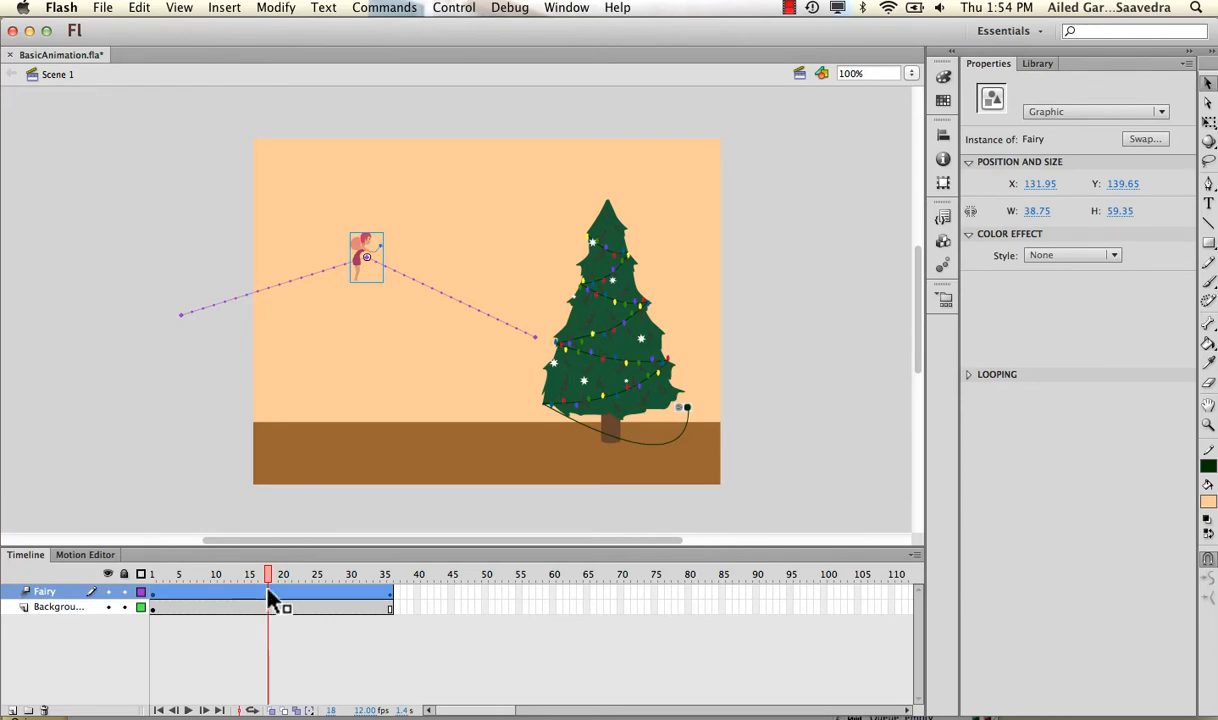
- At frame 10, move the fairy straight up to about X 29, Y 128
left_click_drag(268, 574, 216, 574)
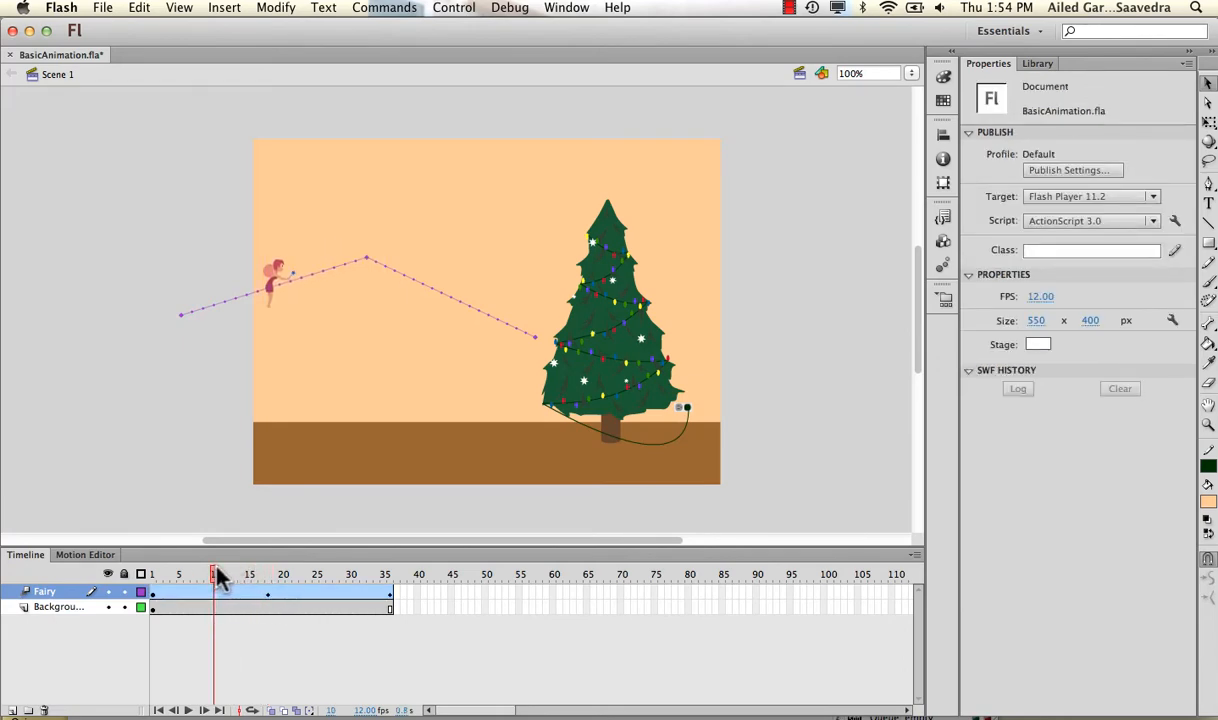
left_click(264, 302)
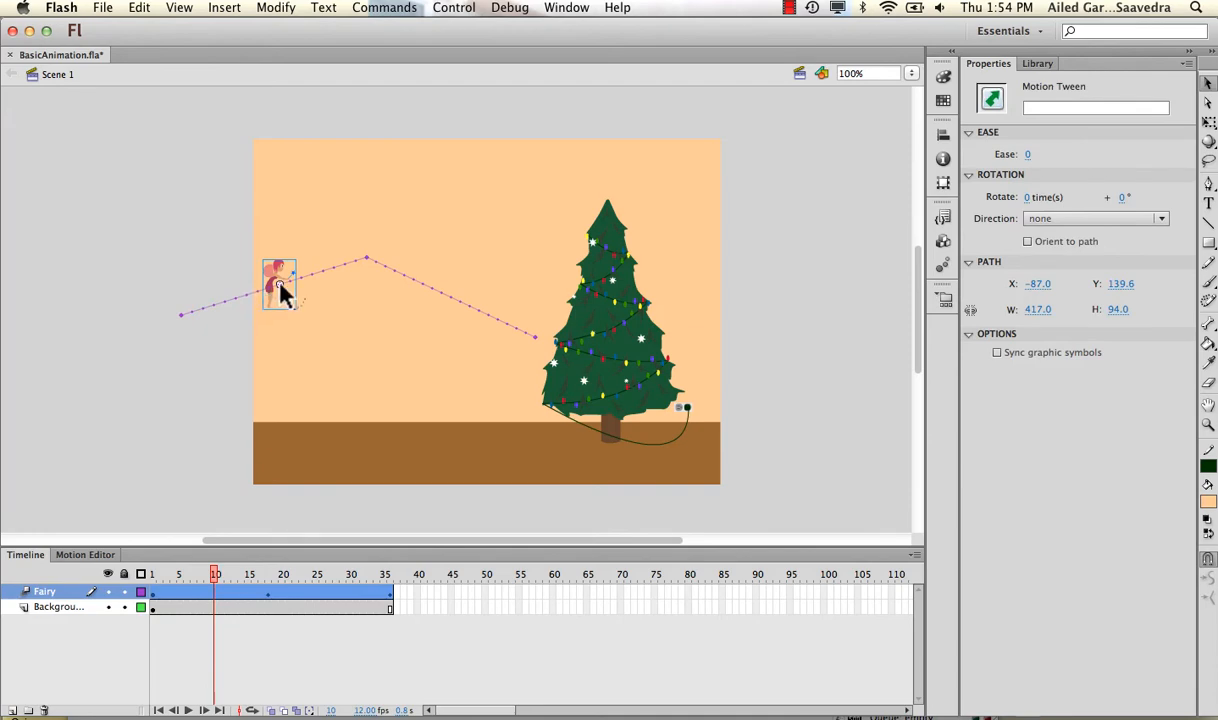
left_click_drag(277, 275, 277, 238)
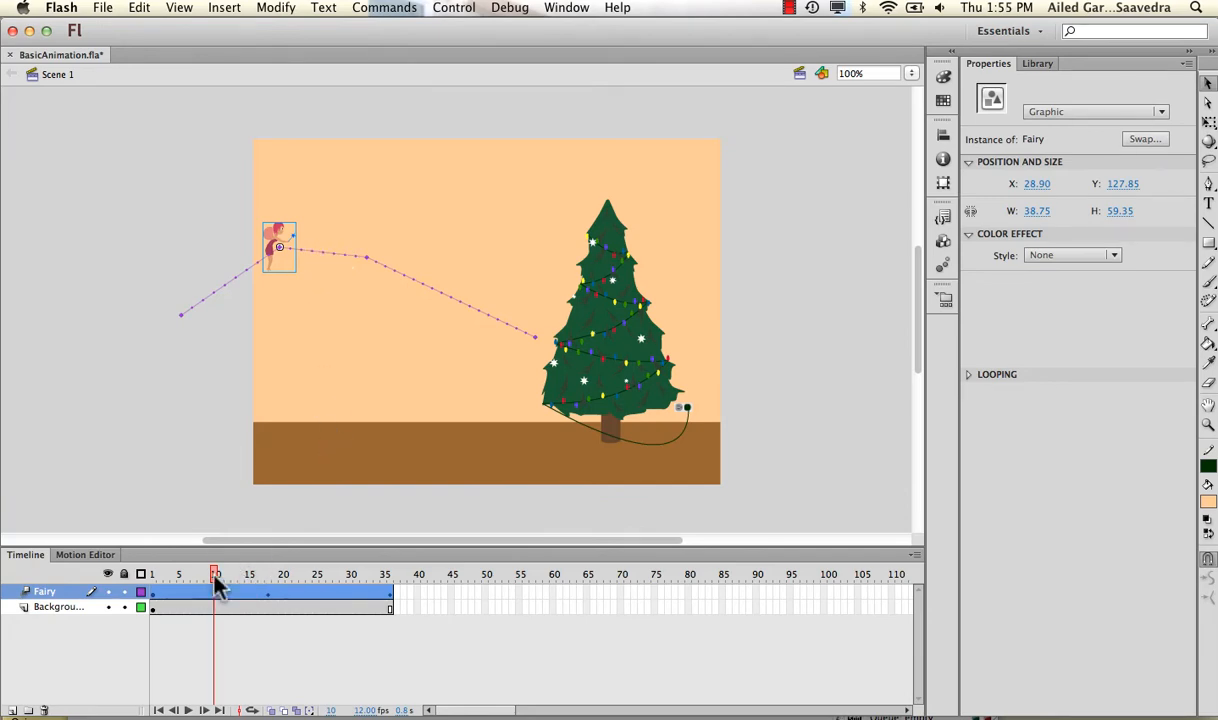
- Bend the motion path segment between the frame 10 and frame 18 keyframes upward into a smooth curve
left_click_drag(215, 578, 247, 576)
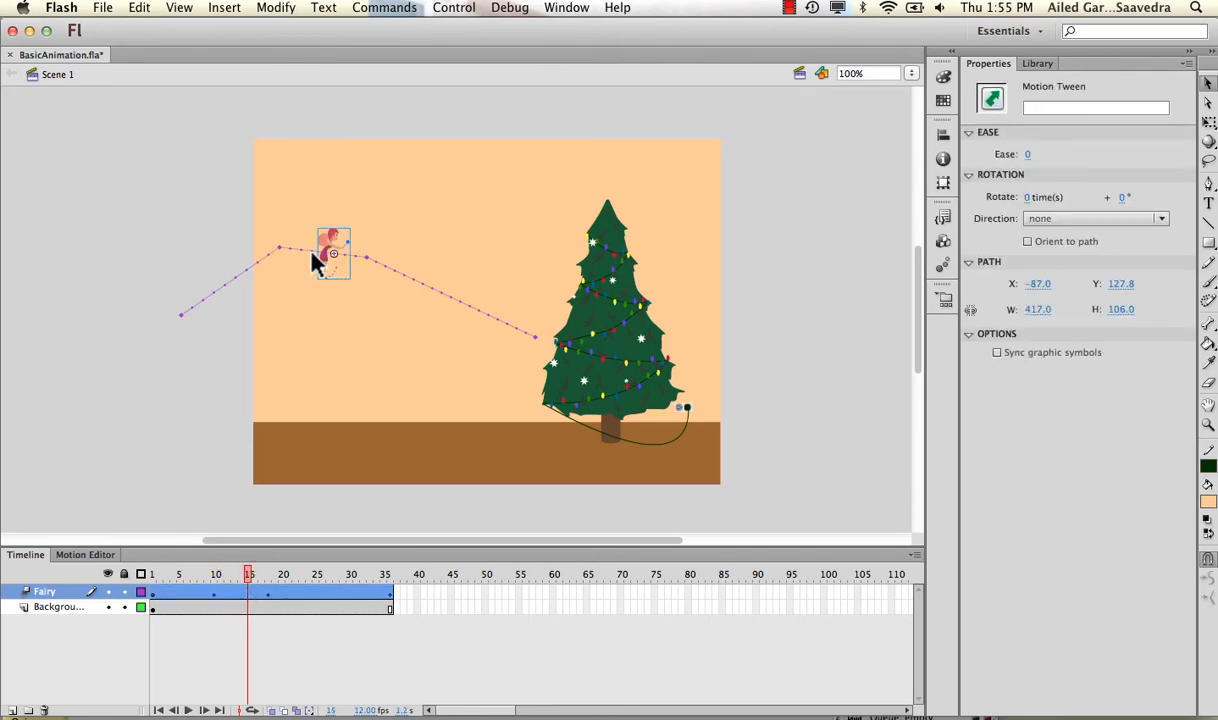
left_click(309, 250)
left_click_drag(309, 249, 309, 222)
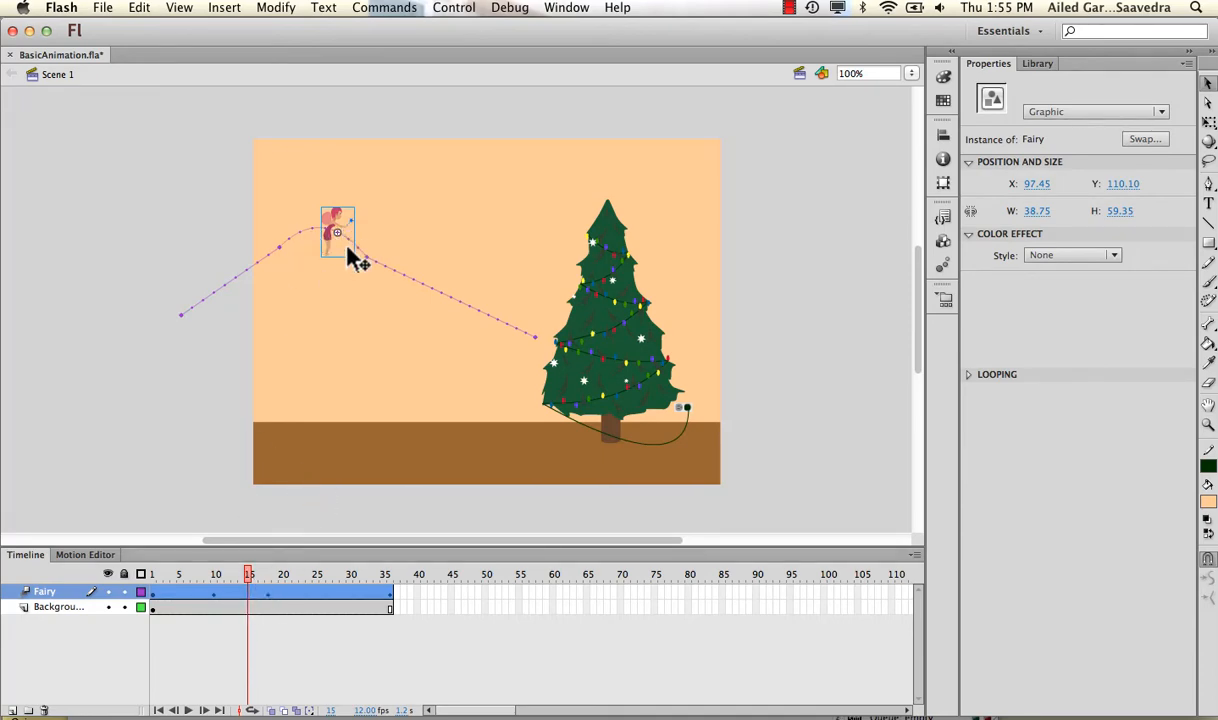
- At frame 27, lower the fairy to about X 231, Y 247, and curve the last path segment downward before the tree
left_click(328, 575)
left_click_drag(330, 250, 440, 320)
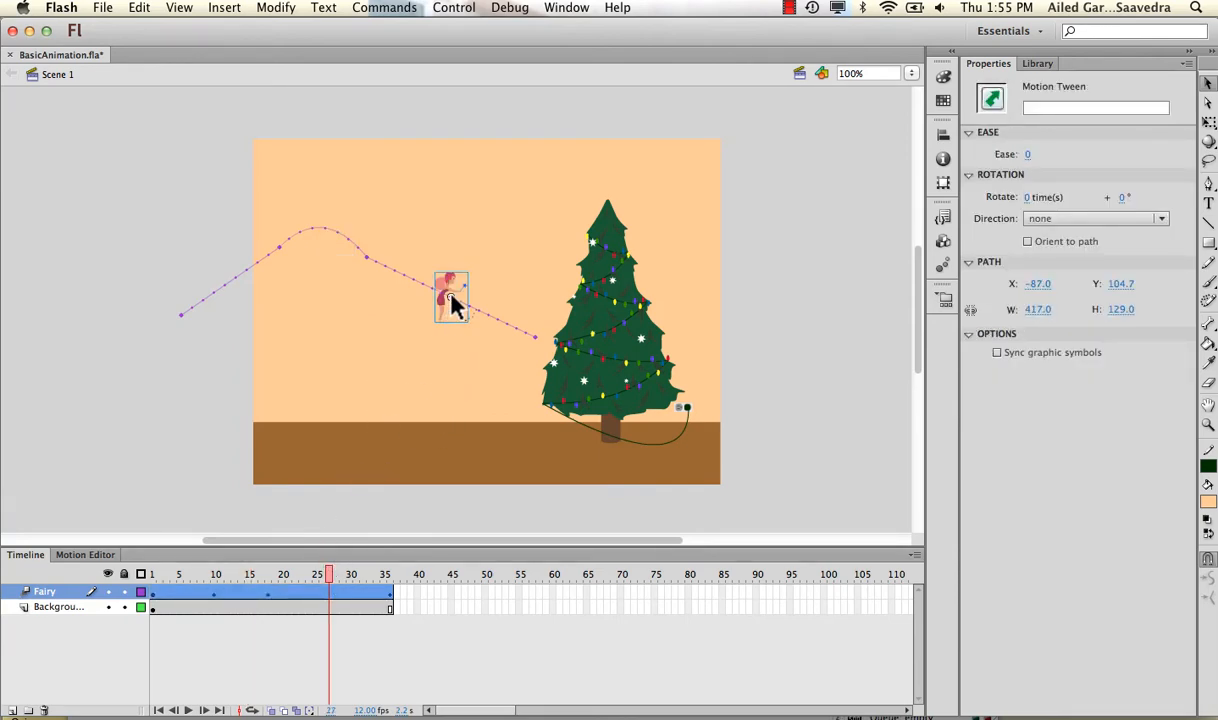
left_click_drag(450, 292, 450, 343)
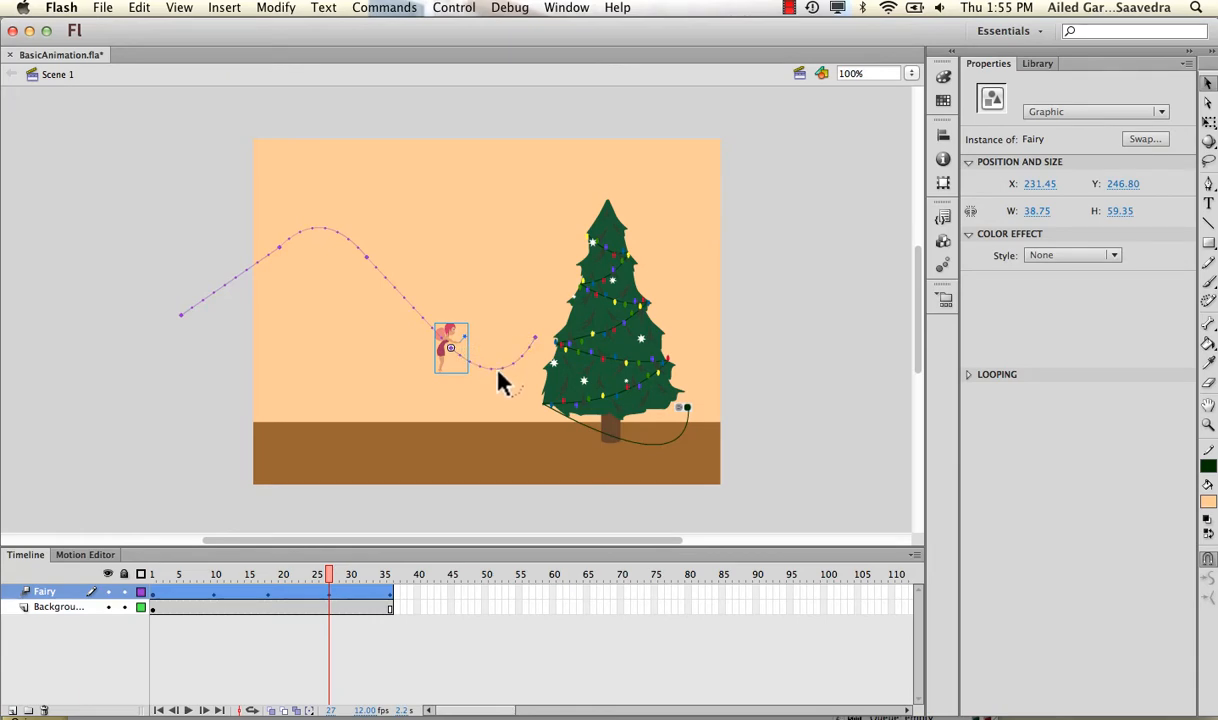
- At frame 10, lower the fairy to about X 41, Y 176, and nudge it slightly further toward the tree
left_click_drag(331, 576, 213, 572)
left_click(214, 592)
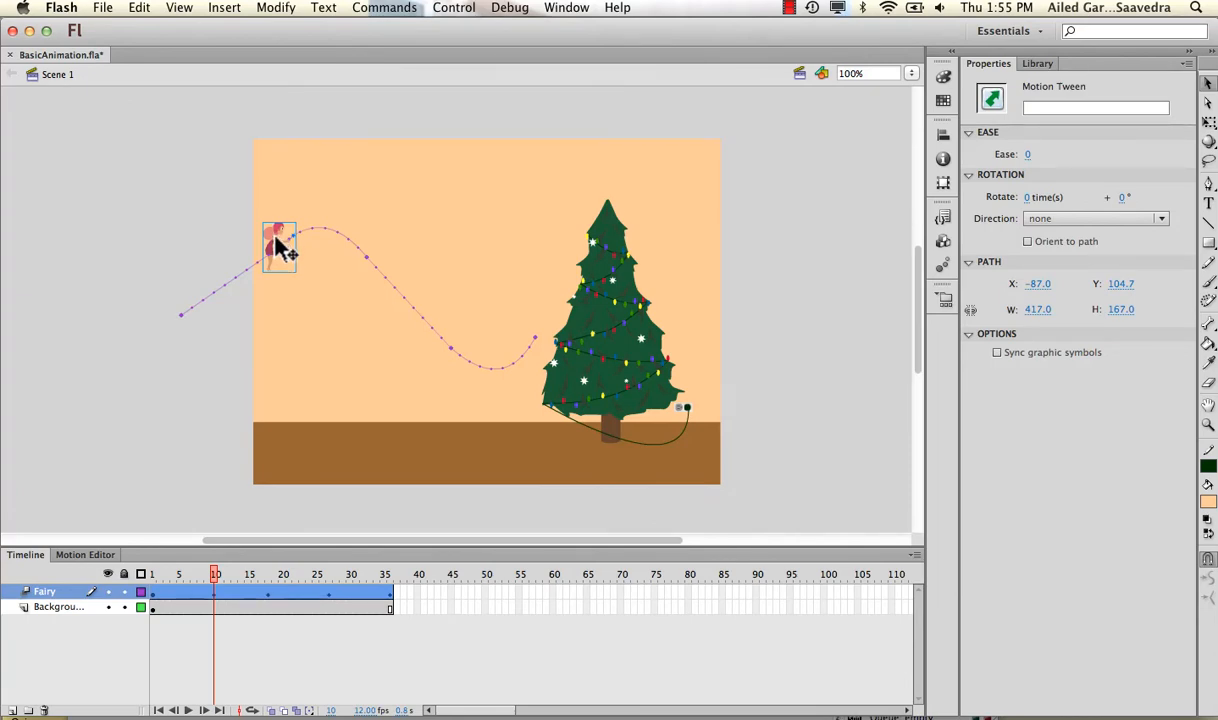
left_click_drag(280, 245, 290, 286)
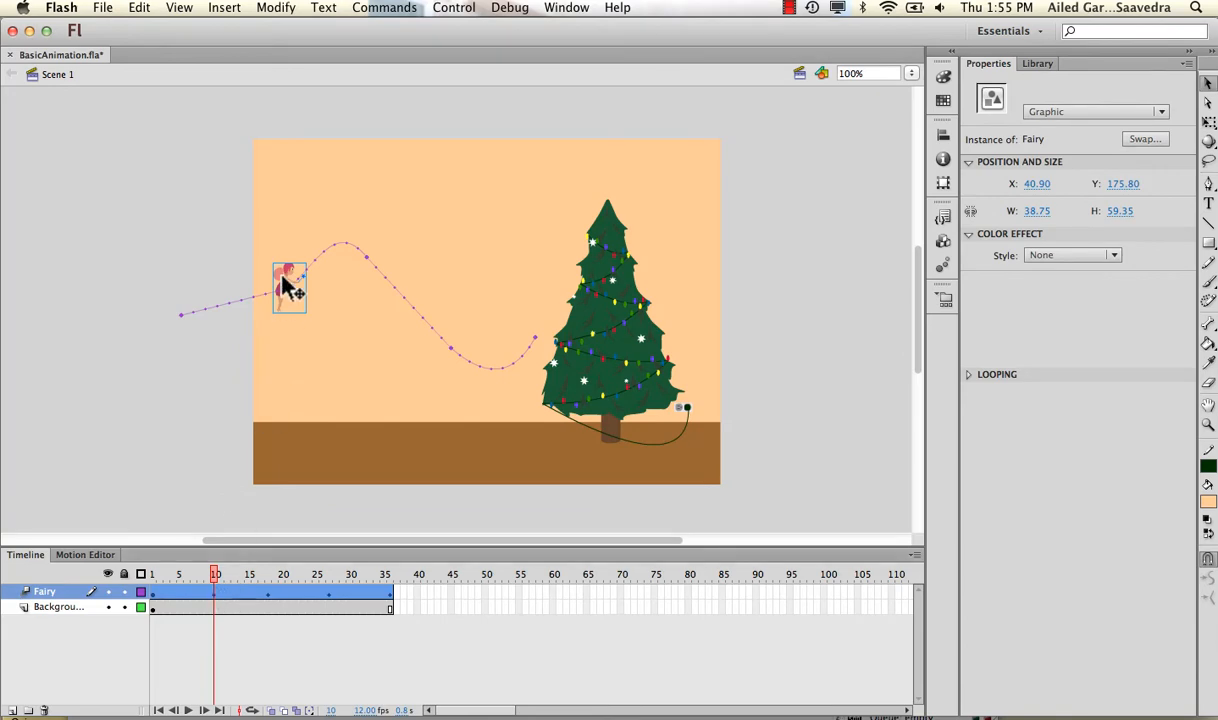
mouse_move(283, 274)
left_mouse_down()
mouse_move(281, 206)
mouse_move(302, 277)
mouse_move(289, 280)
left_mouse_up()
- Play the fairy's animation from frame 1 to review its motion along the path
left_click_drag(200, 566, 126, 566)
left_click(152, 580)
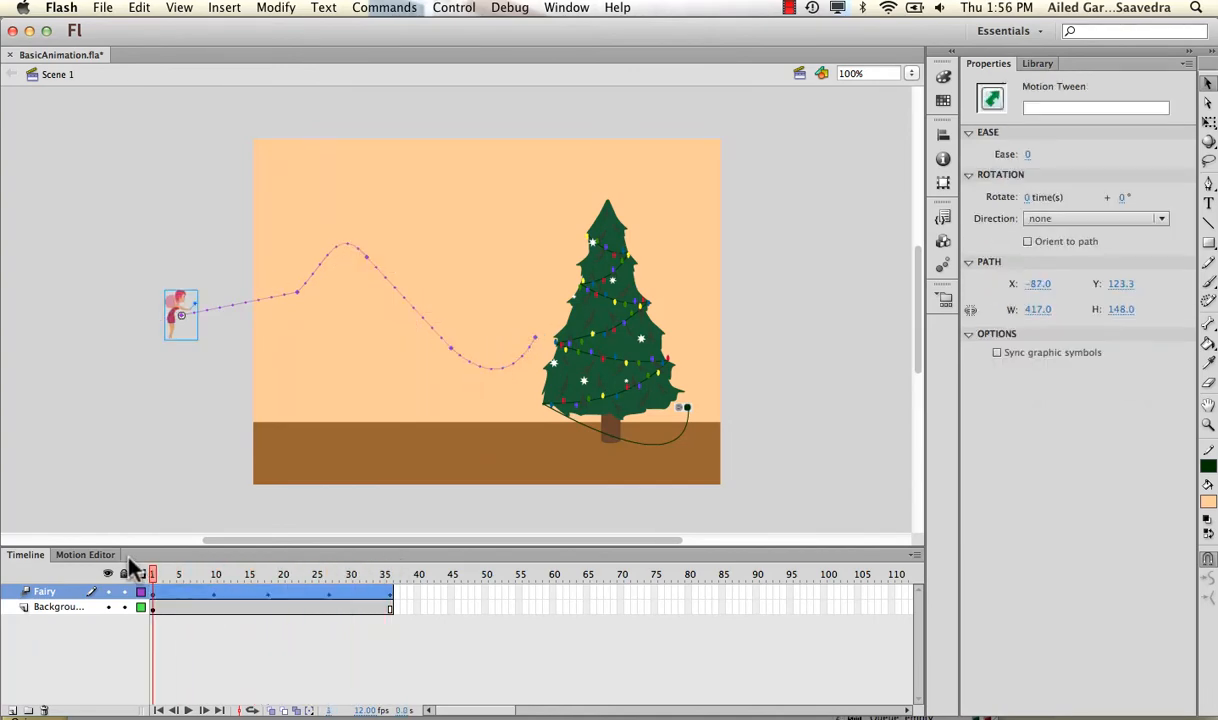
key("Return")
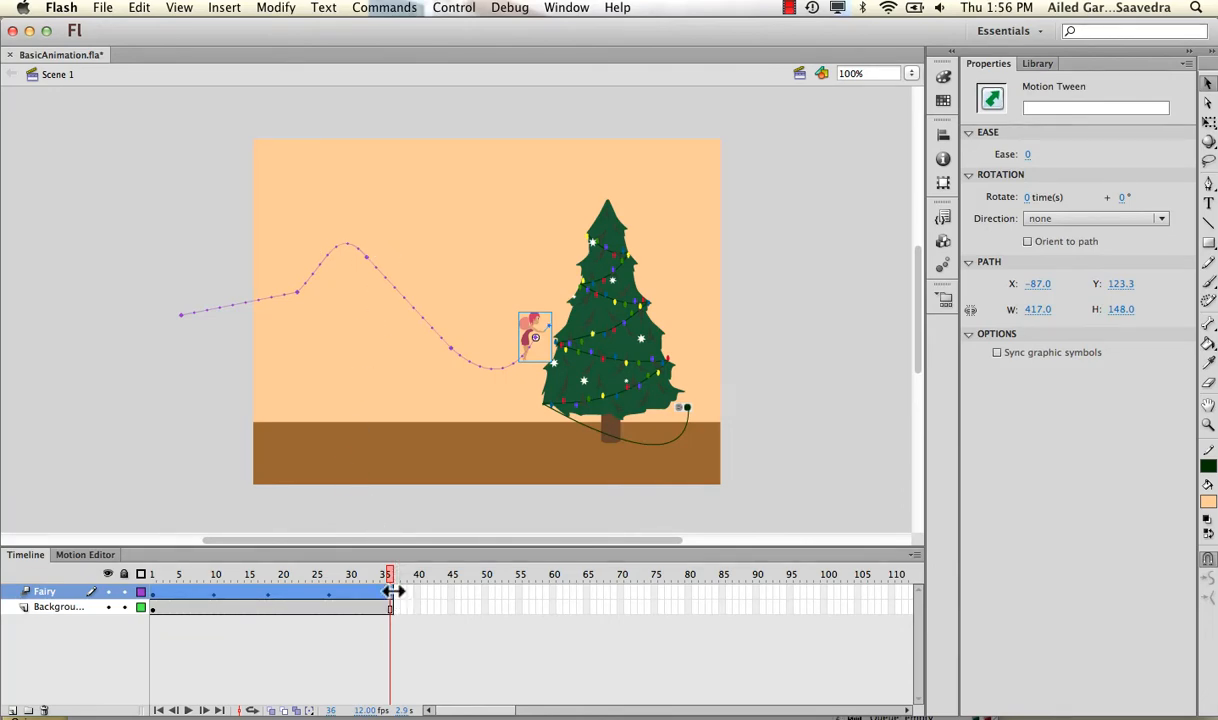
- Shorten the Fairy layer's tween span so that it ends at frame 27
left_click_drag(395, 591, 329, 592)
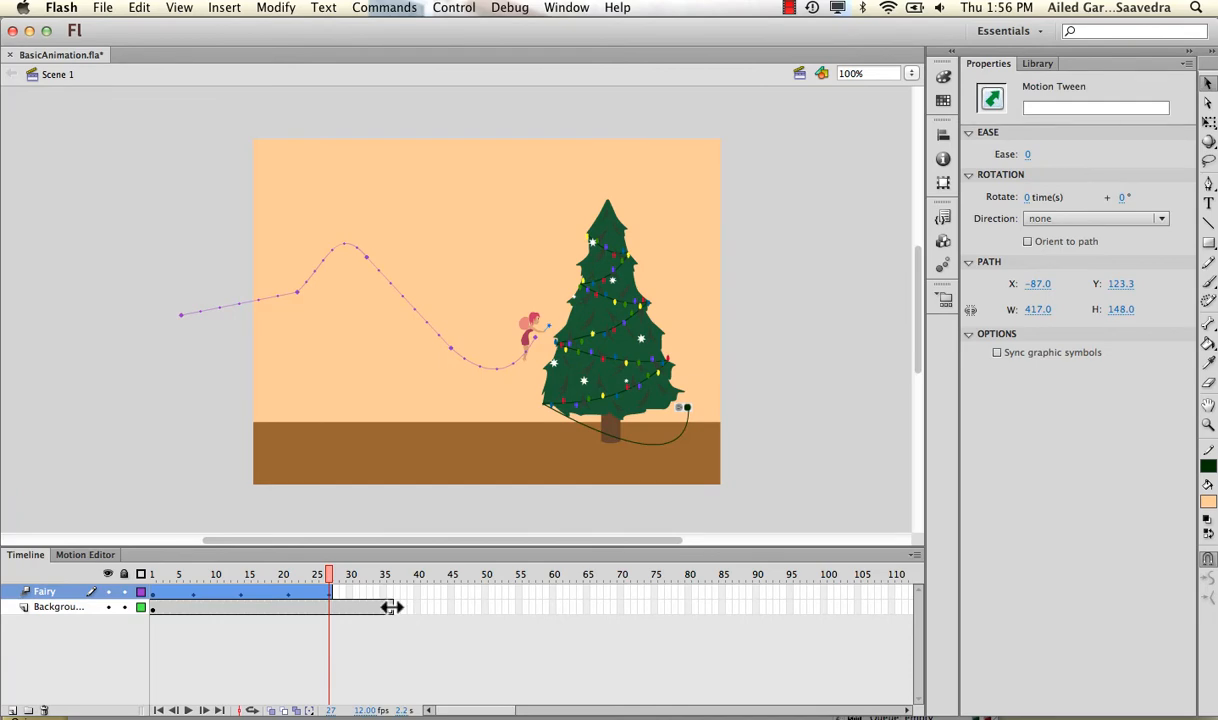
- Shorten the Background layer's span so that it ends at frame 27, and play the animation from frame 1
left_click_drag(390, 607, 148, 580)
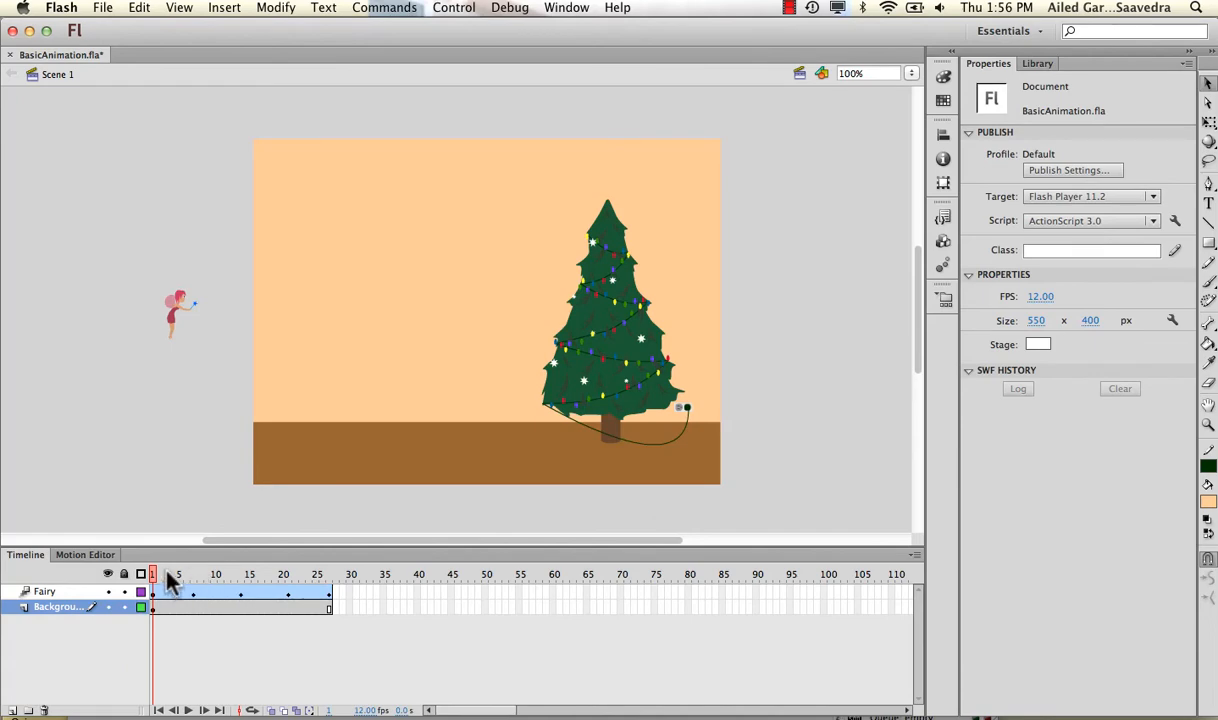
key("Return")
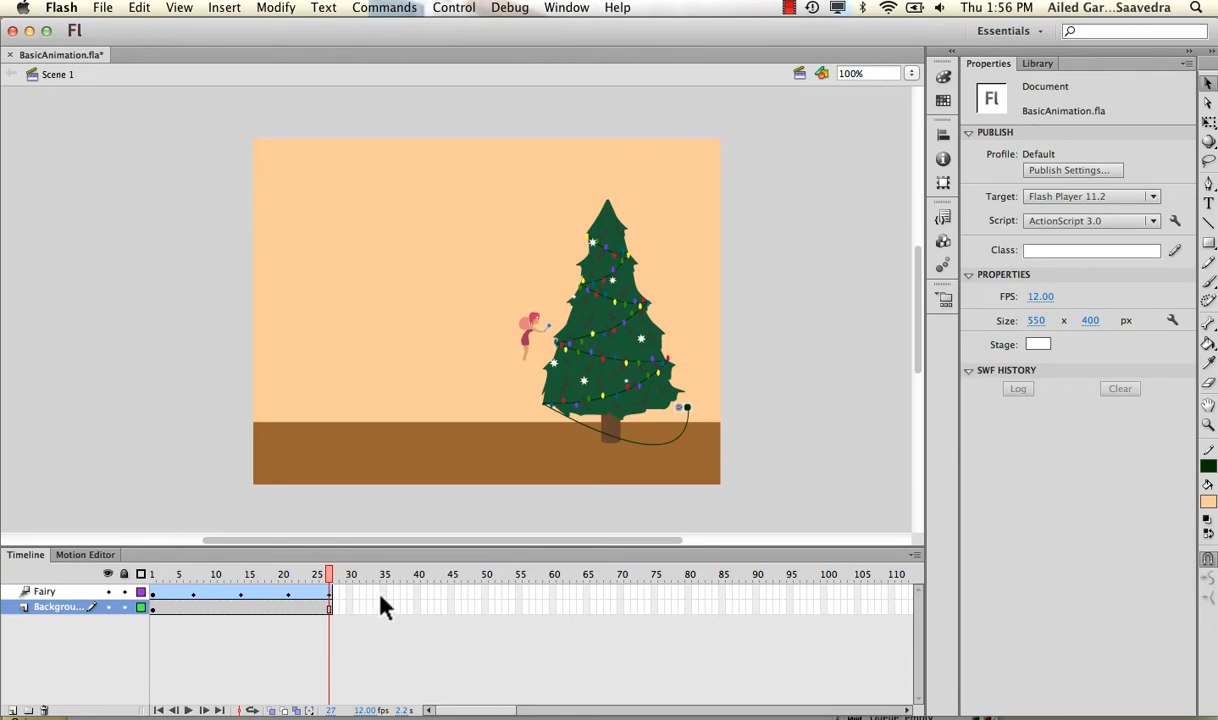
- Extend the Fairy layer's tween and the Background layer's span to frame 77, and play the animation from frame 1
left_click_drag(333, 592, 668, 593)
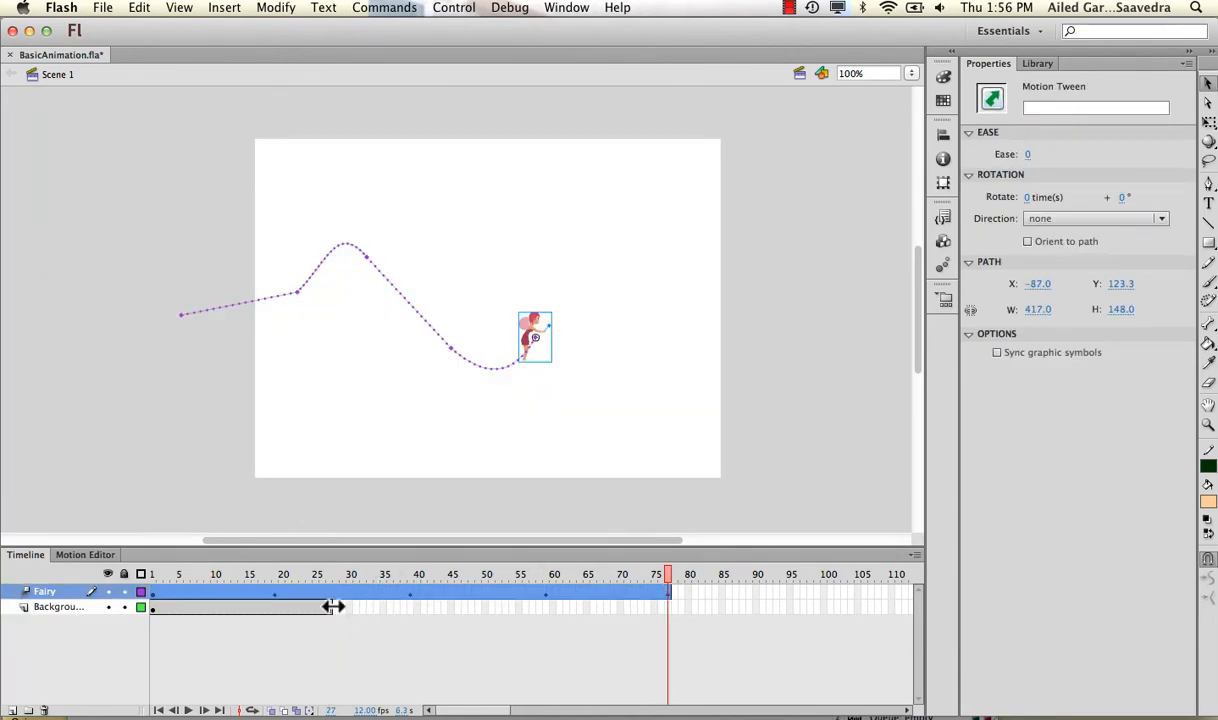
left_click_drag(340, 607, 128, 571)
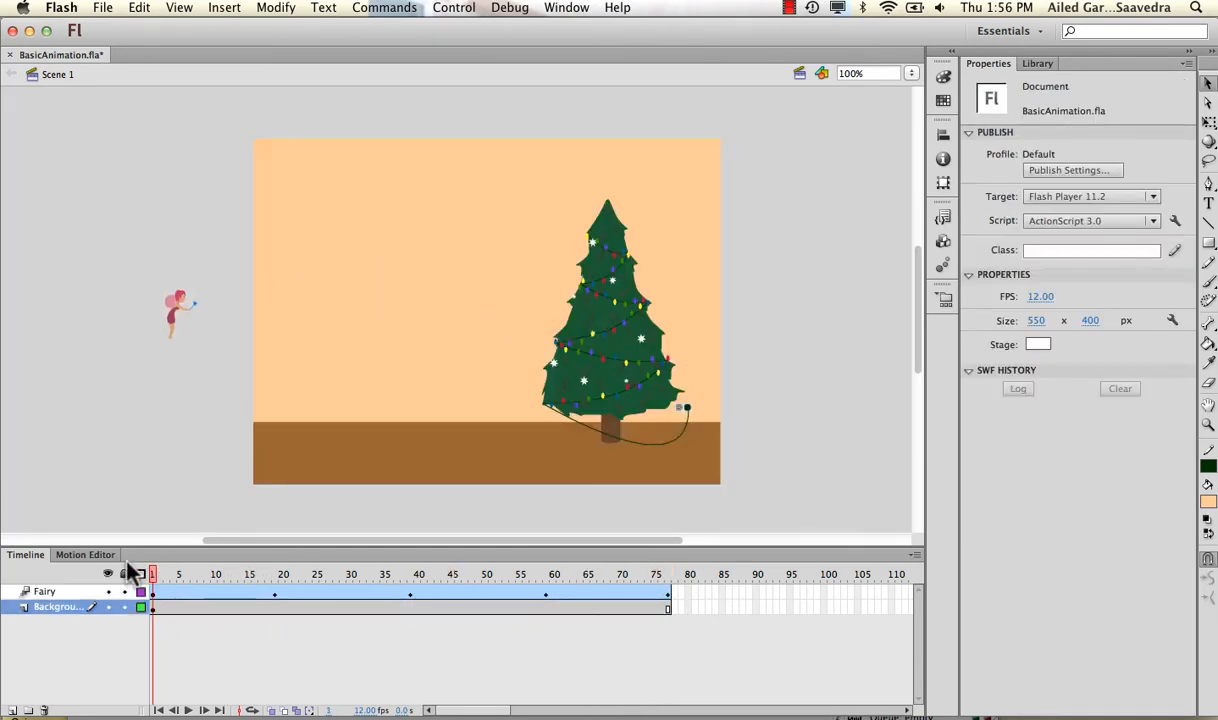
key("Return")
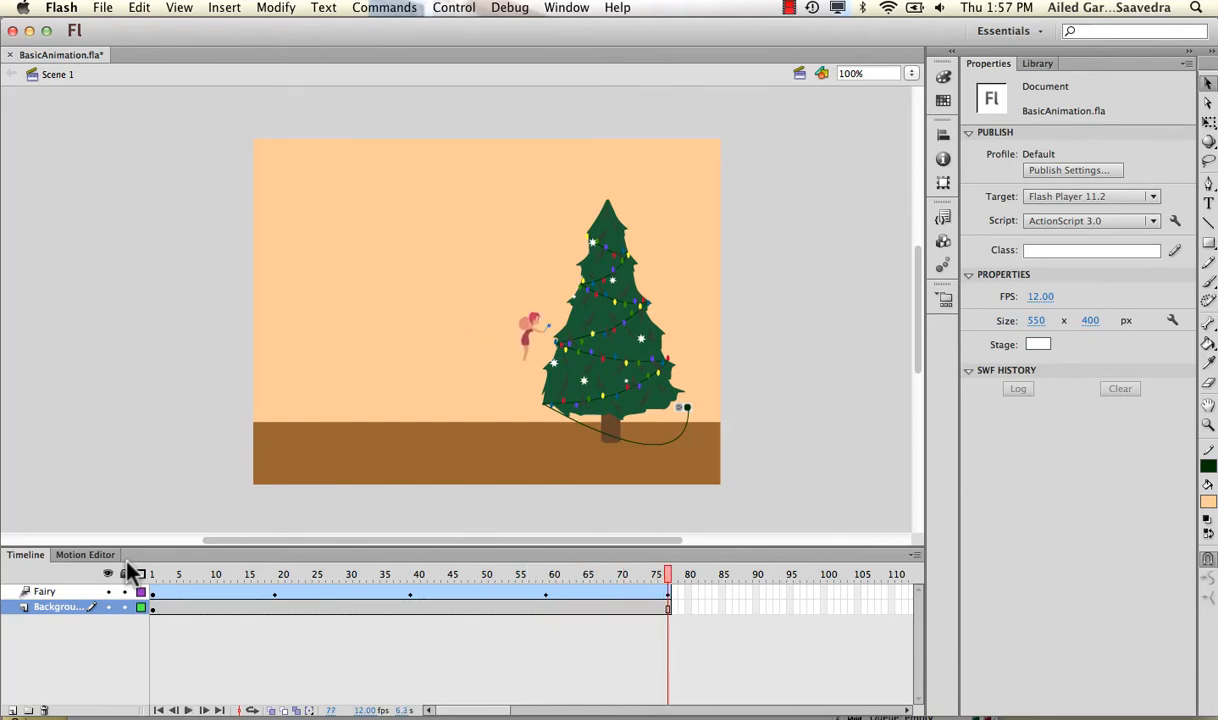
- Test the movie to watch the animation loop as BasicAnimation.swf, and close the preview window
left_click(102, 8)
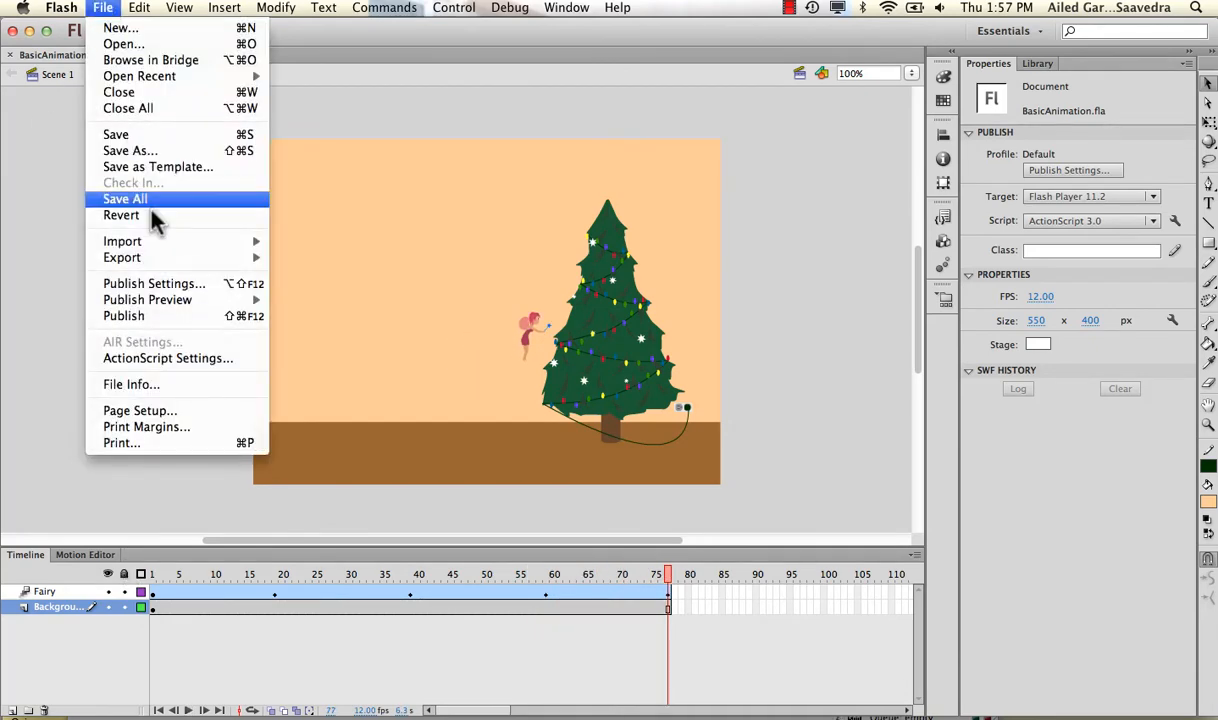
mouse_move(170, 304)
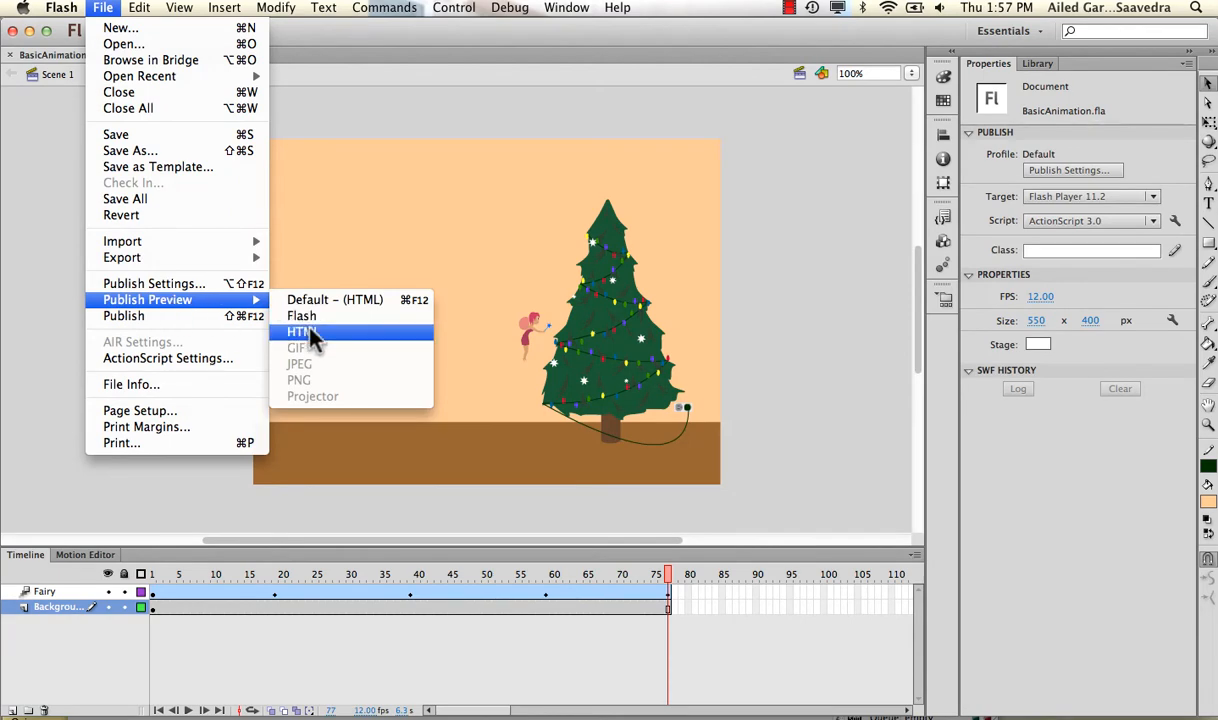
left_click(113, 8)
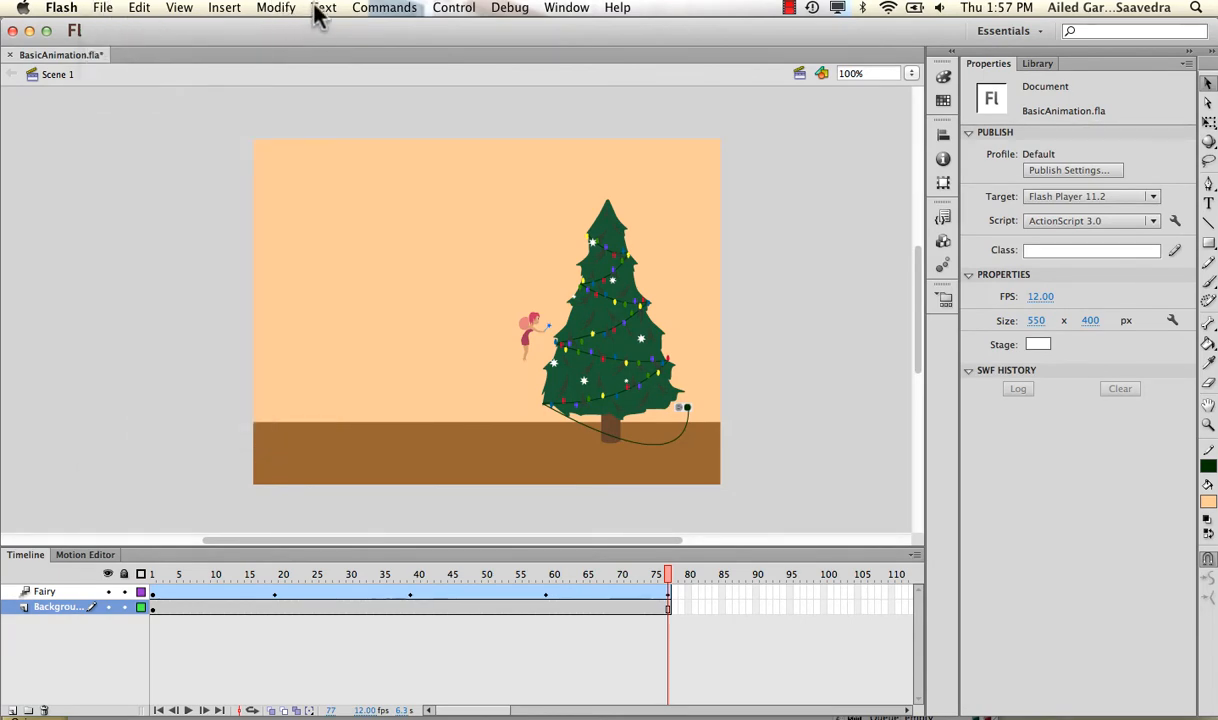
left_click(456, 8)
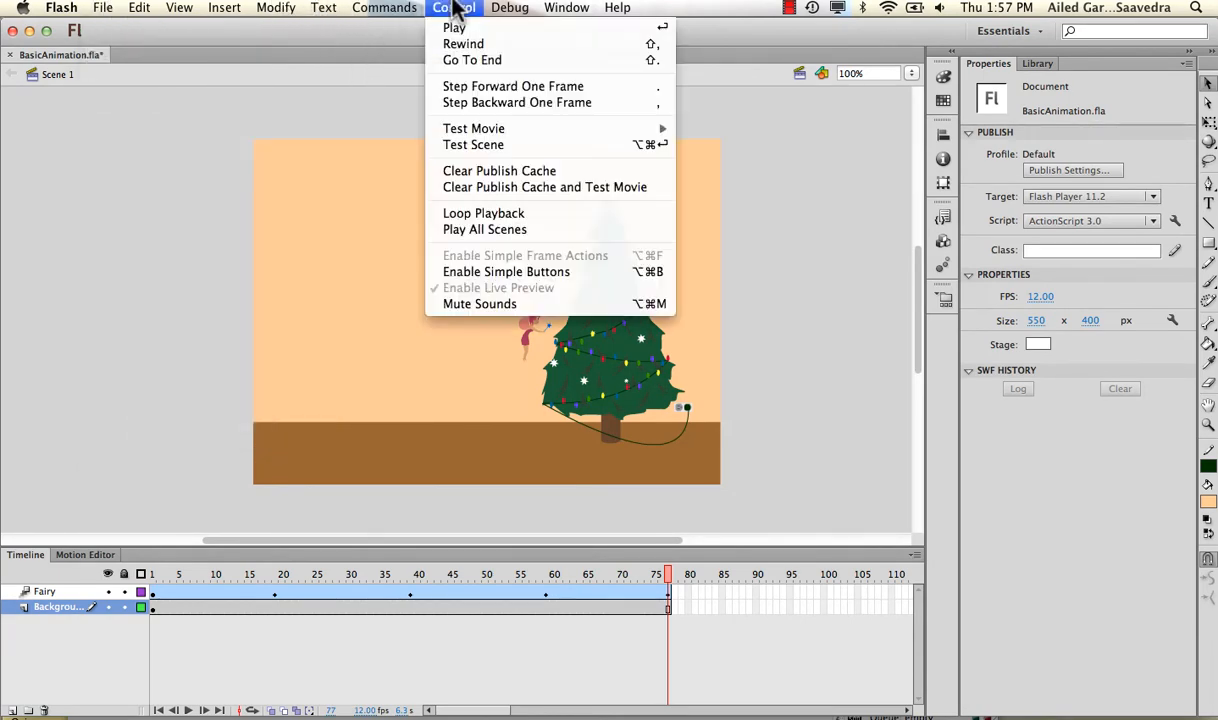
mouse_move(478, 128)
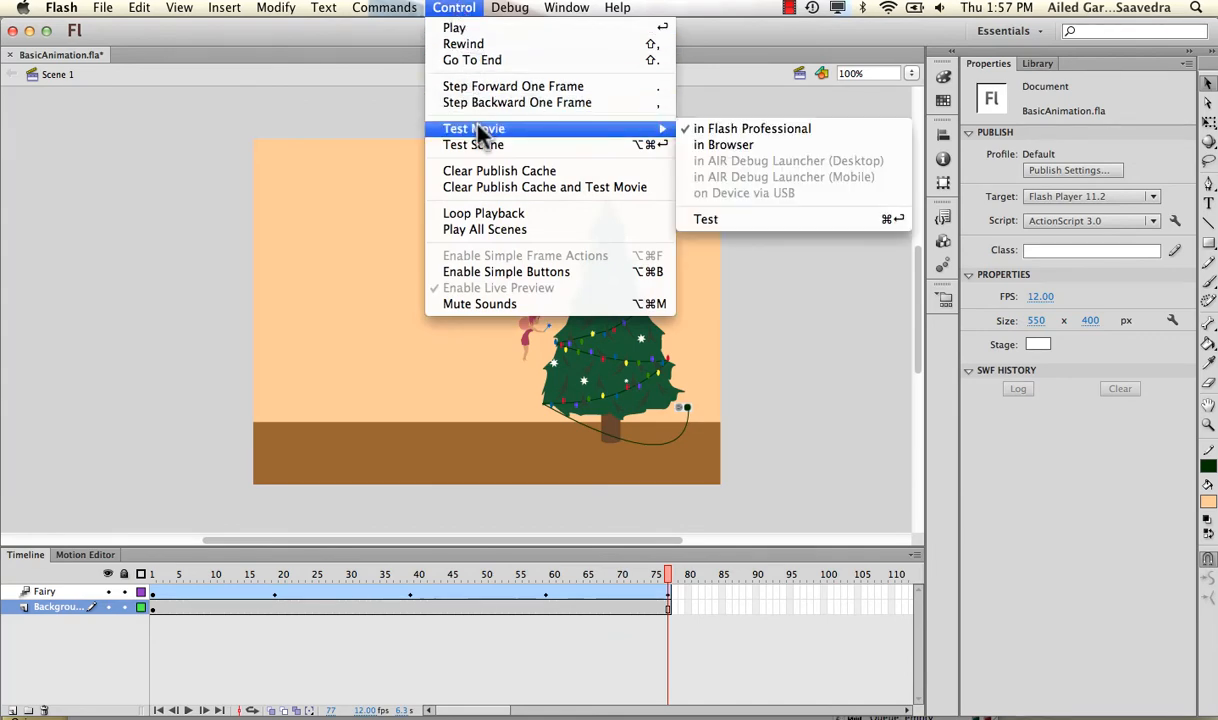
left_click(705, 220)
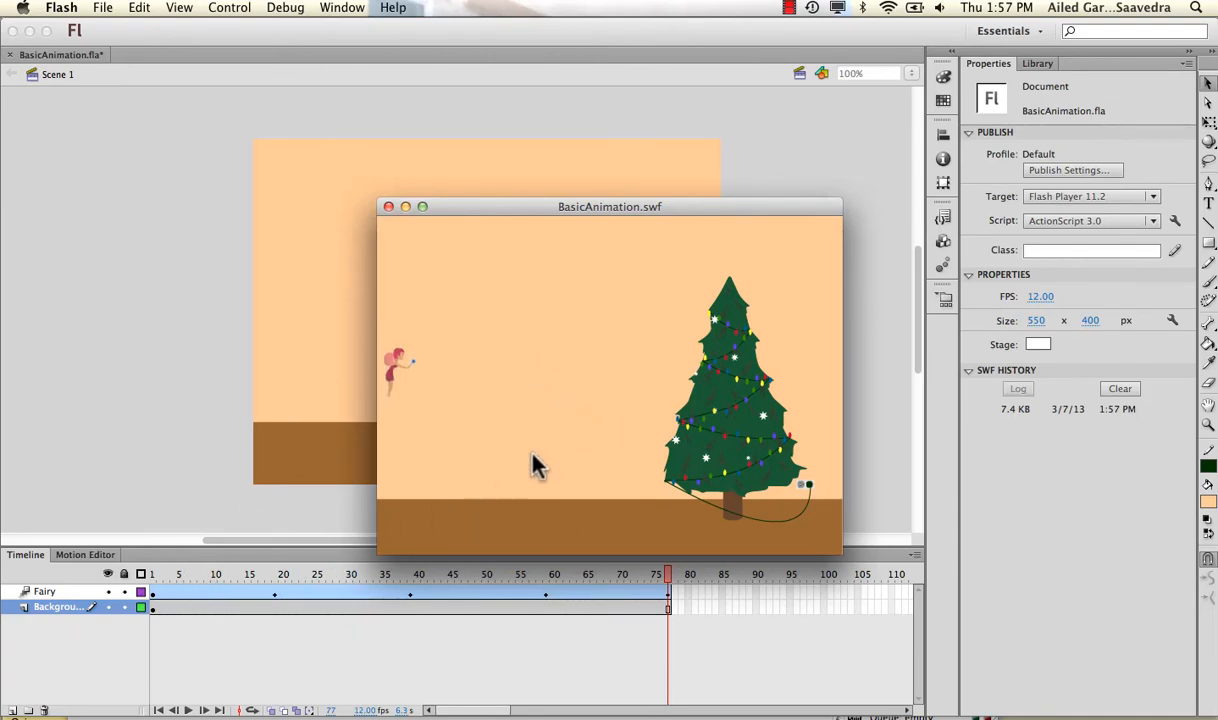
left_click(389, 207)
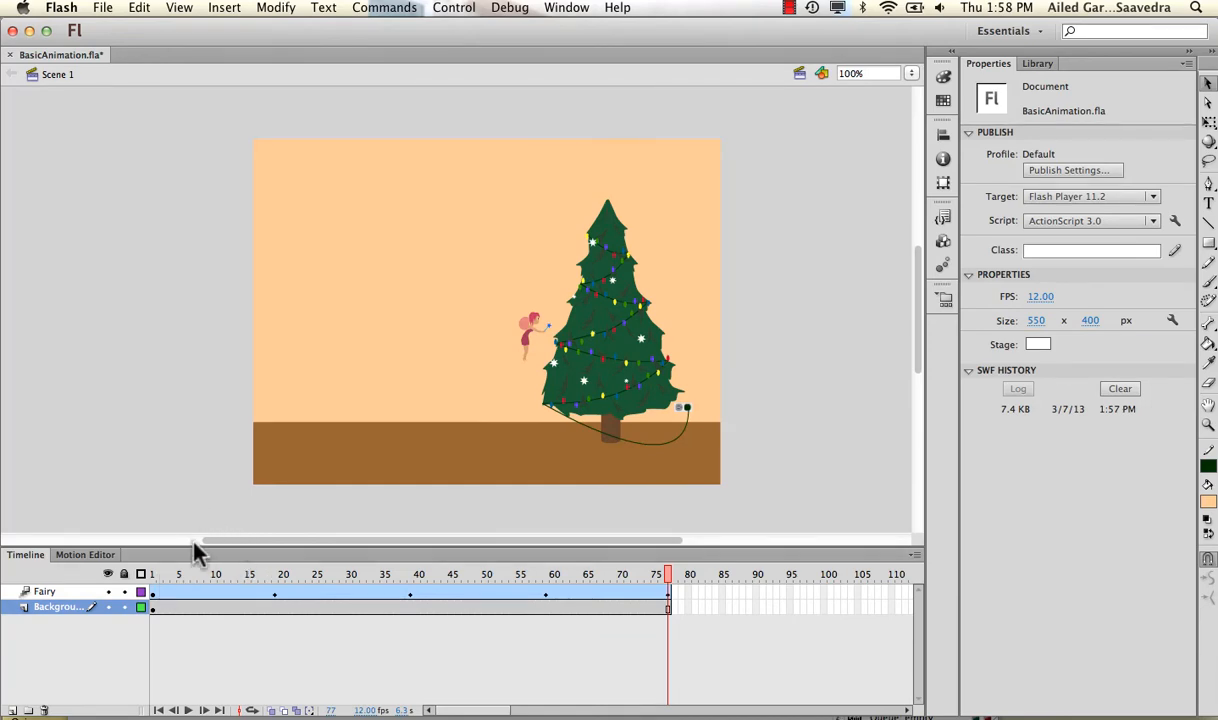
- Open the document's Library and inspect the Background and Fairy symbols
left_click(1040, 64)
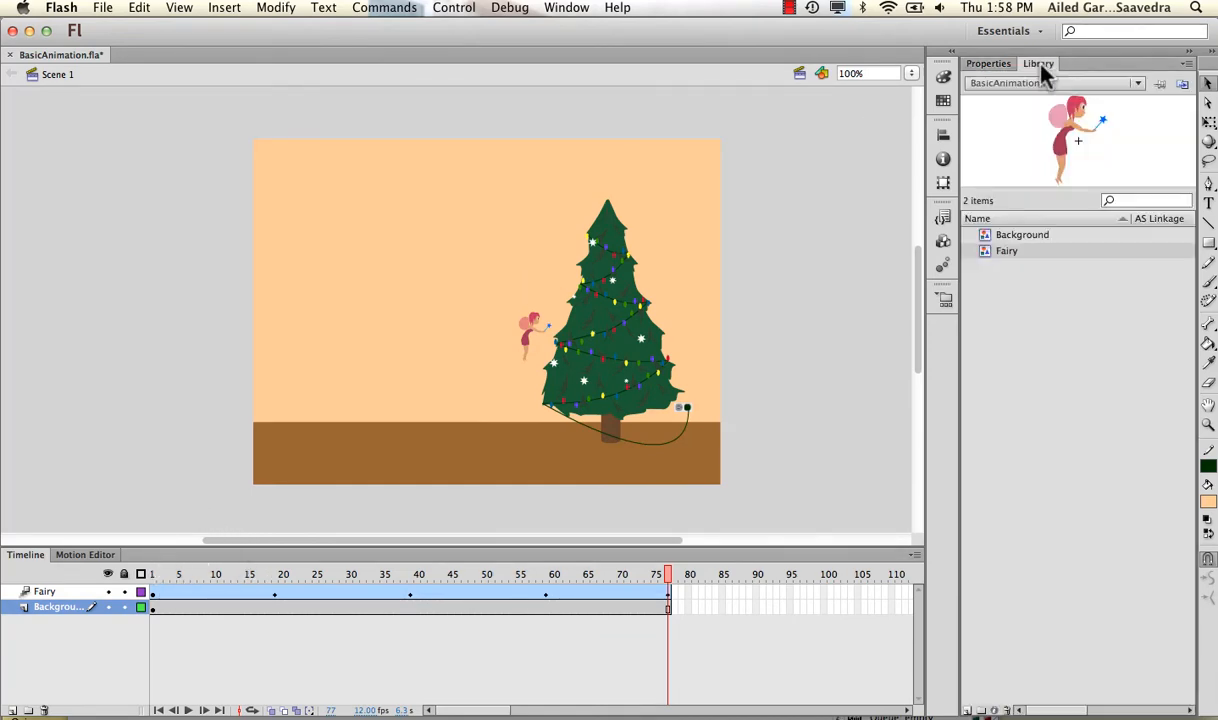
left_click(998, 236)
left_click(1000, 252)
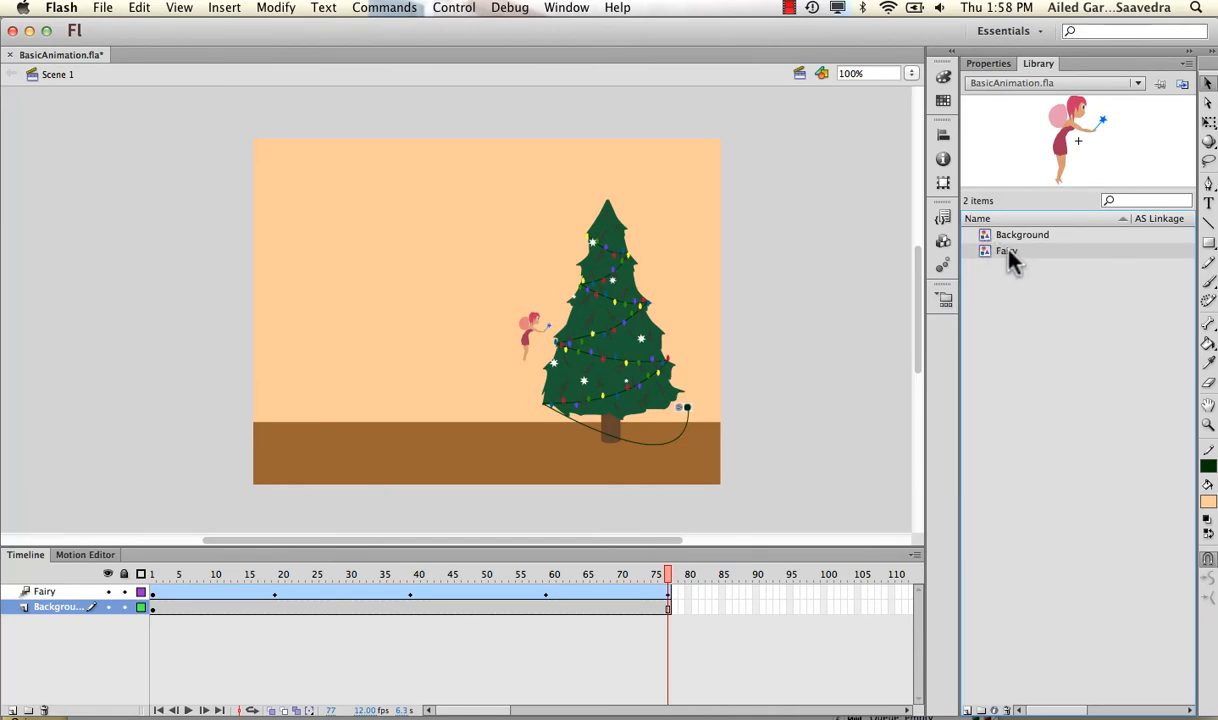
- Change the Fairy symbol's type to Movie Clip in its symbol properties, and undo the change
right_click(1008, 252)
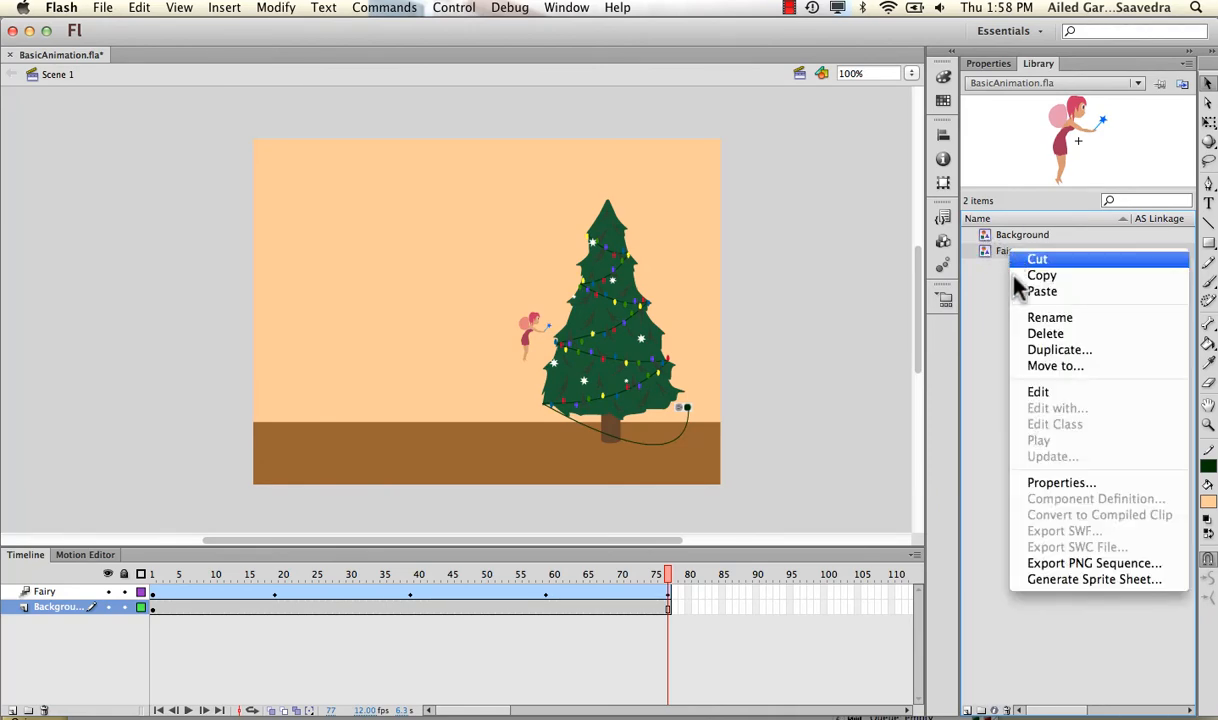
left_click(1055, 483)
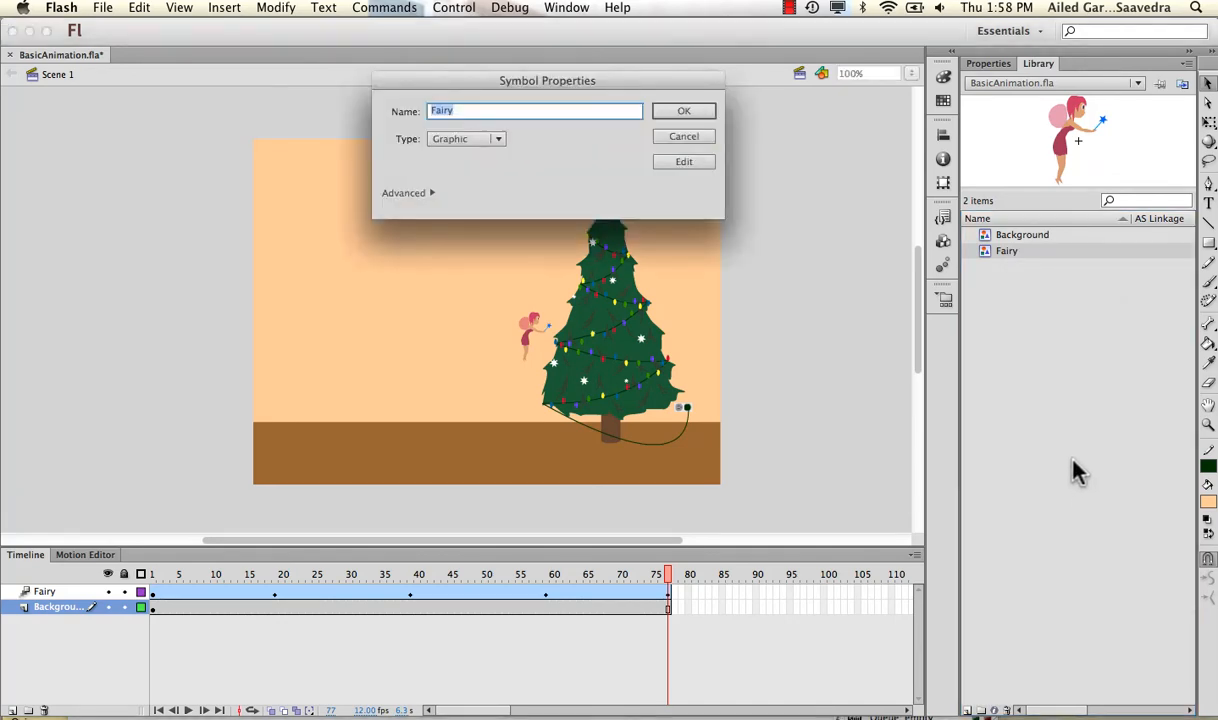
left_click(500, 141)
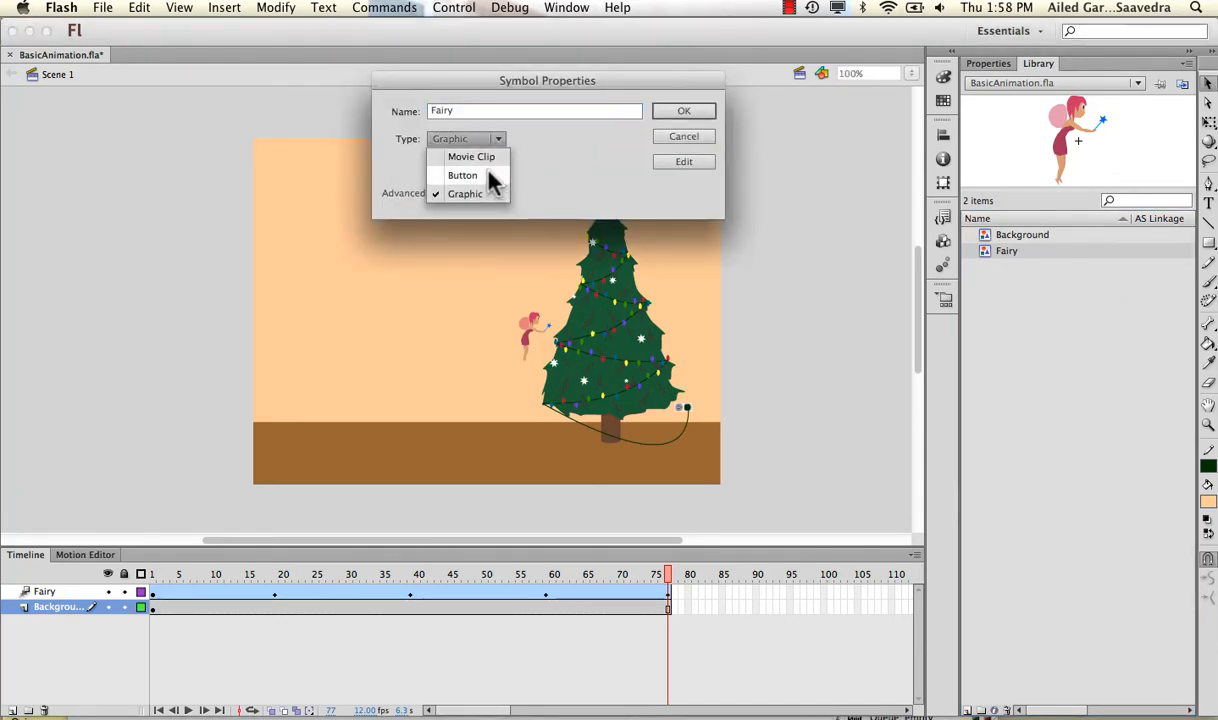
left_click(486, 157)
left_click(701, 111)
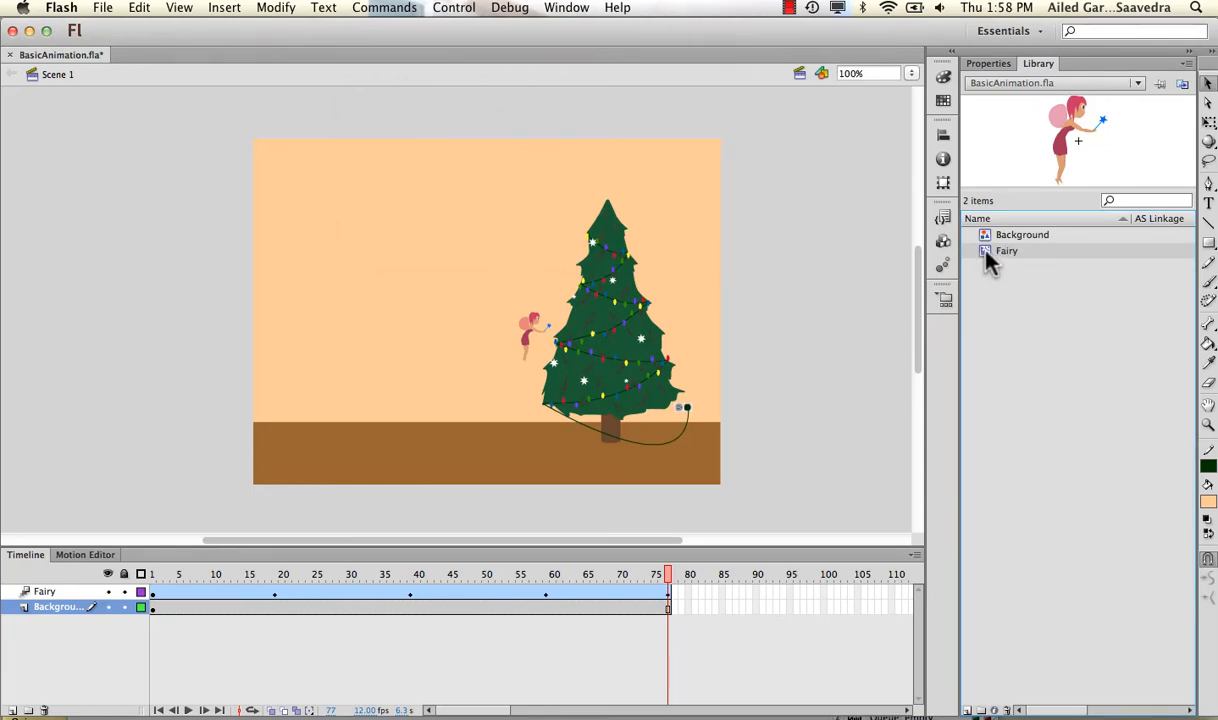
key("super+z")
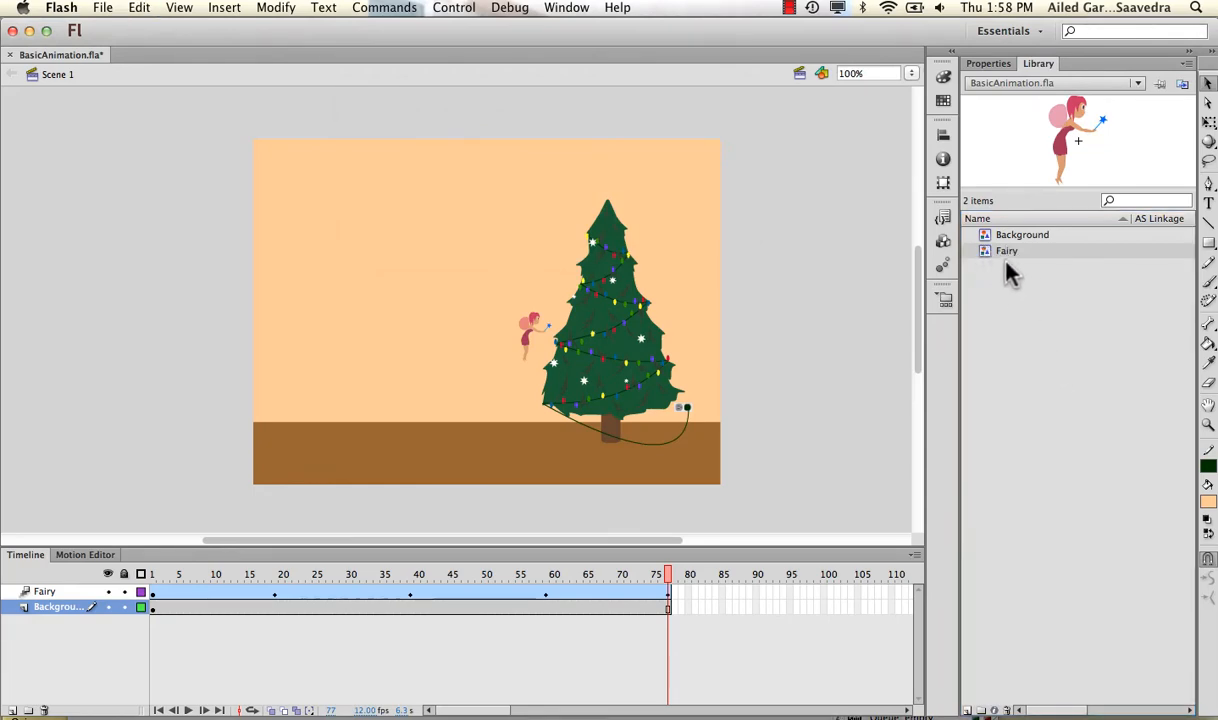
- Compare the Library previews of the Background and Fairy symbols by switching between them, finishing with Fairy selected
left_click(1006, 238)
key("Down")
key("Up")
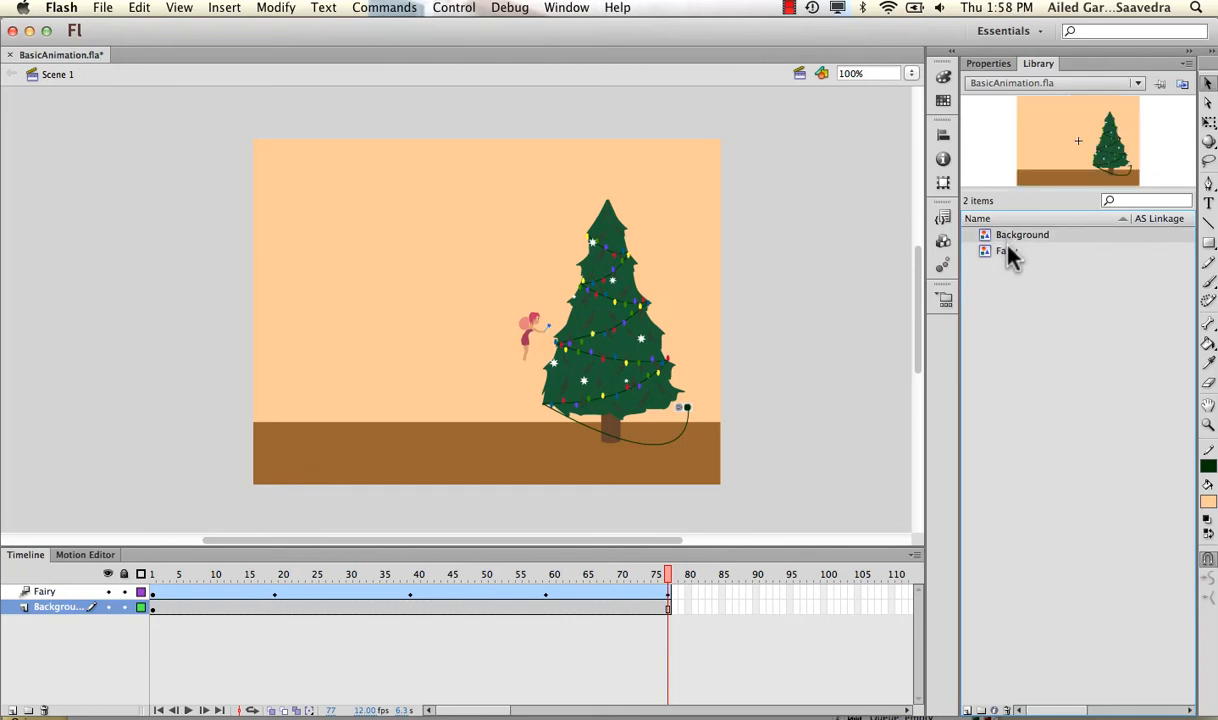
key("Down")
key("Up")
key("Down")
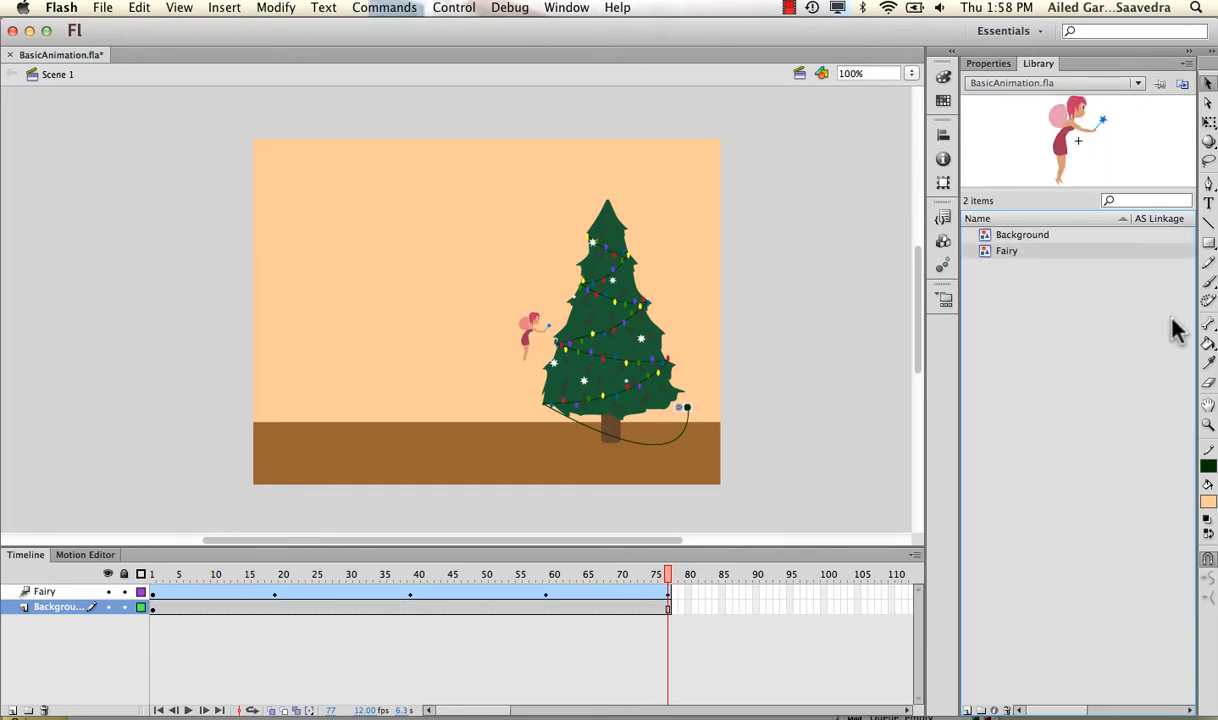
key("Up")
key("Down")
left_click(1027, 237)
left_click(1009, 251)
left_click(1010, 236)
left_click(1008, 247)
left_click(1006, 237)
left_click(1005, 246)
left_click(1000, 238)
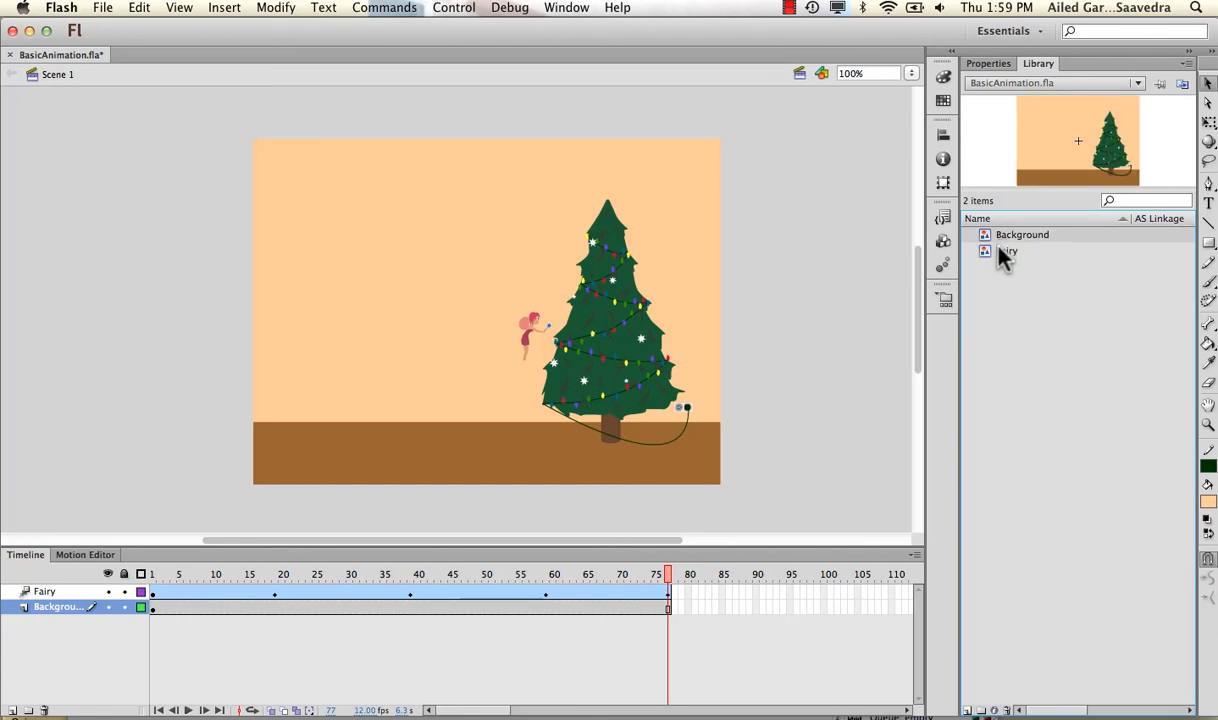
left_click(998, 248)
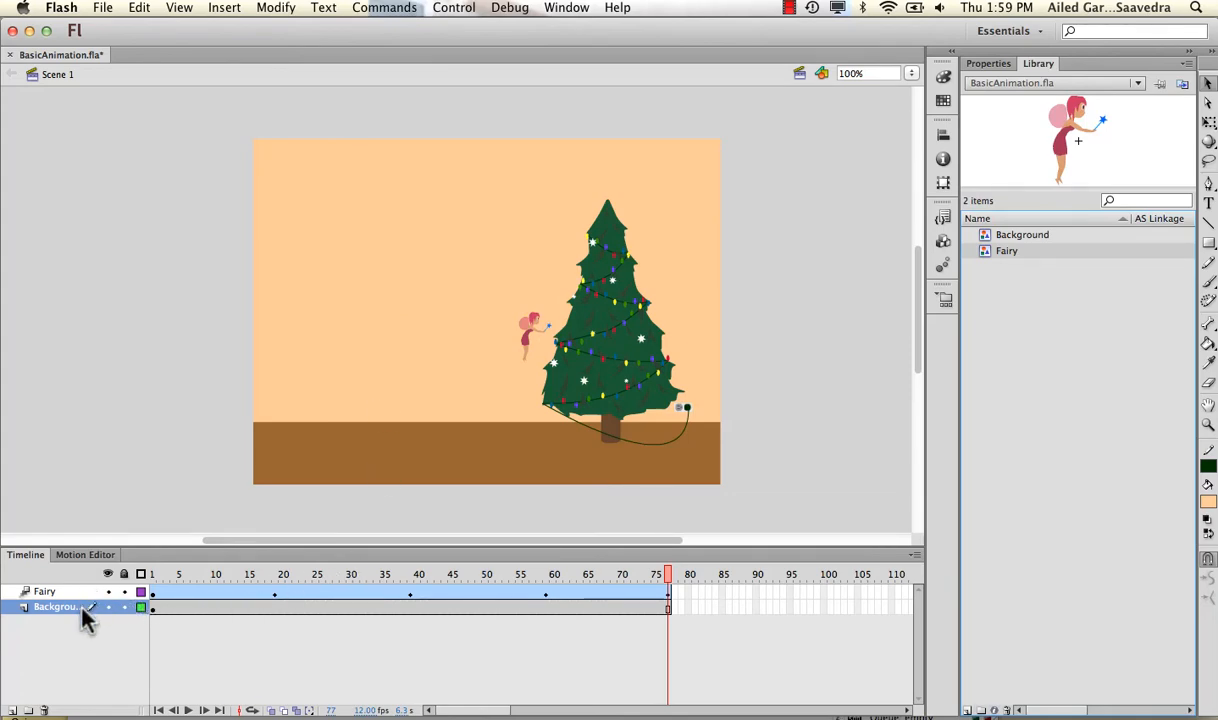
- Add a new layer named Fairy 2 and move it above the Fairy layer
left_click(13, 710)
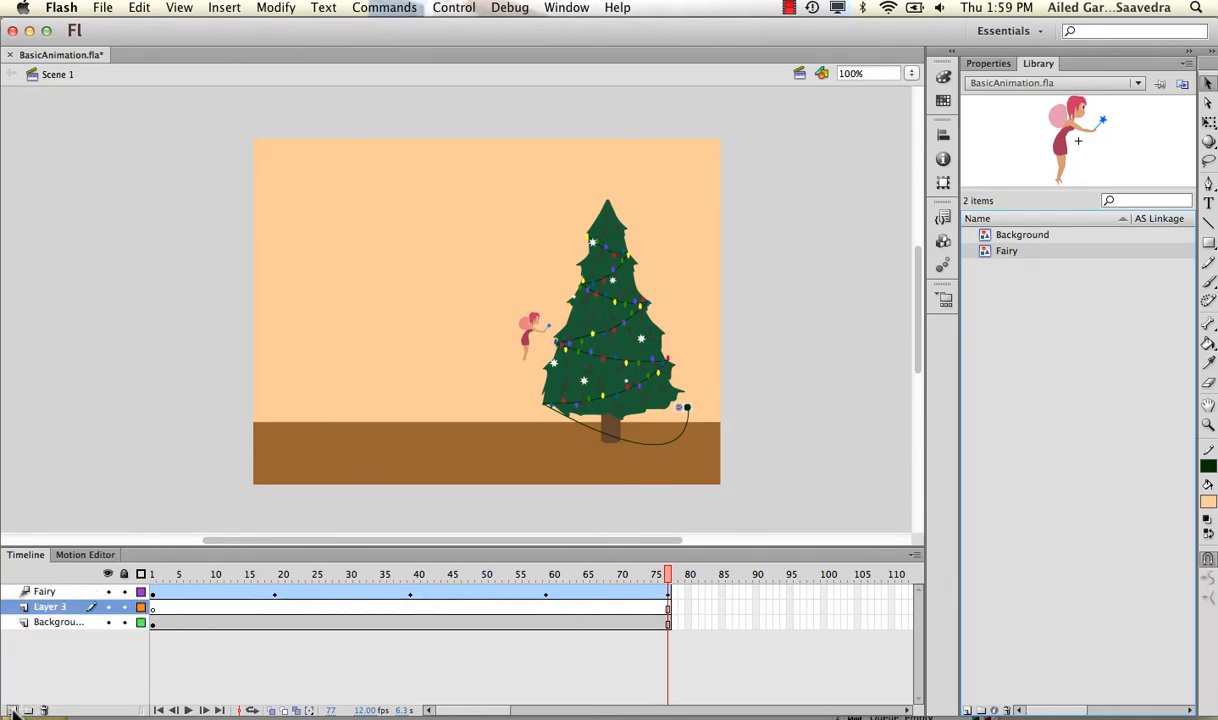
left_click(50, 608)
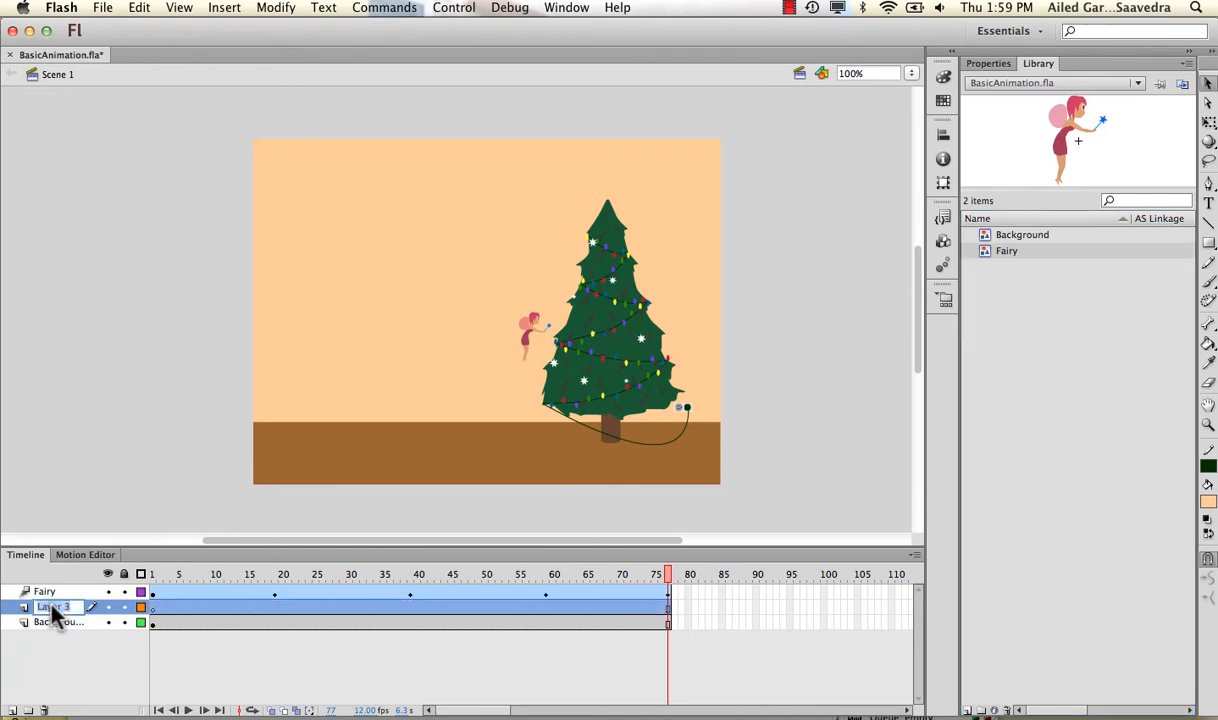
type("Fairy 2")
key("Return")
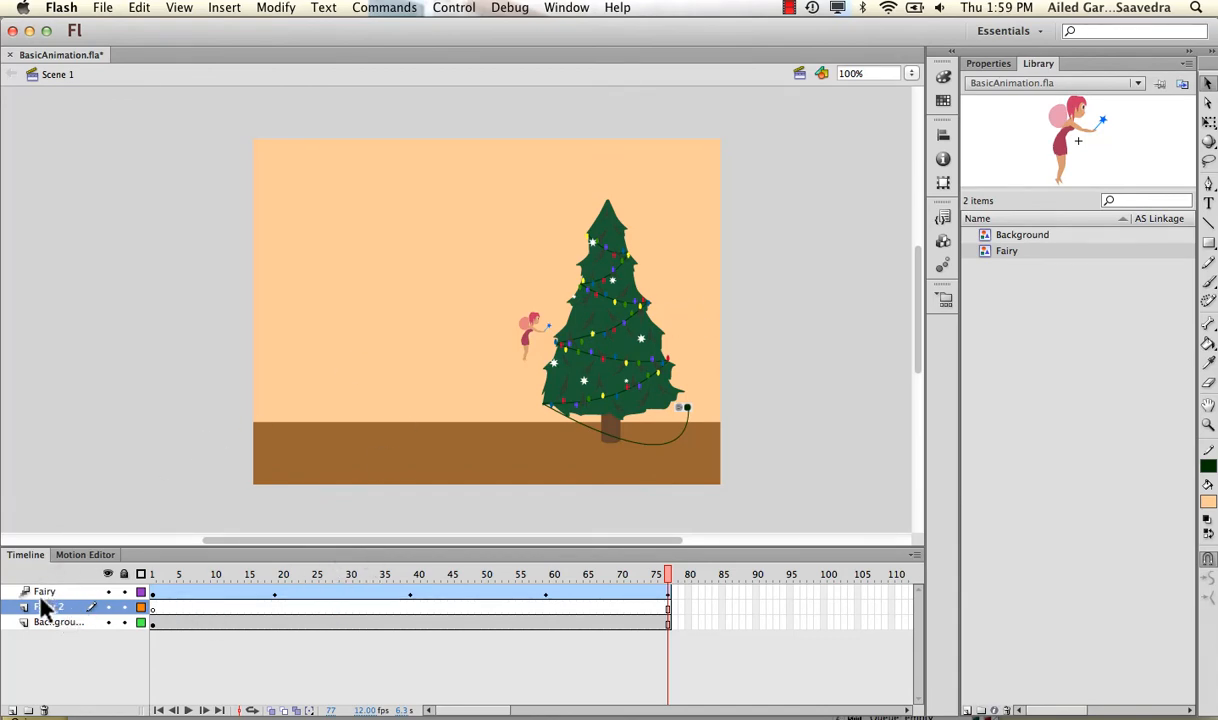
left_click_drag(40, 610, 41, 592)
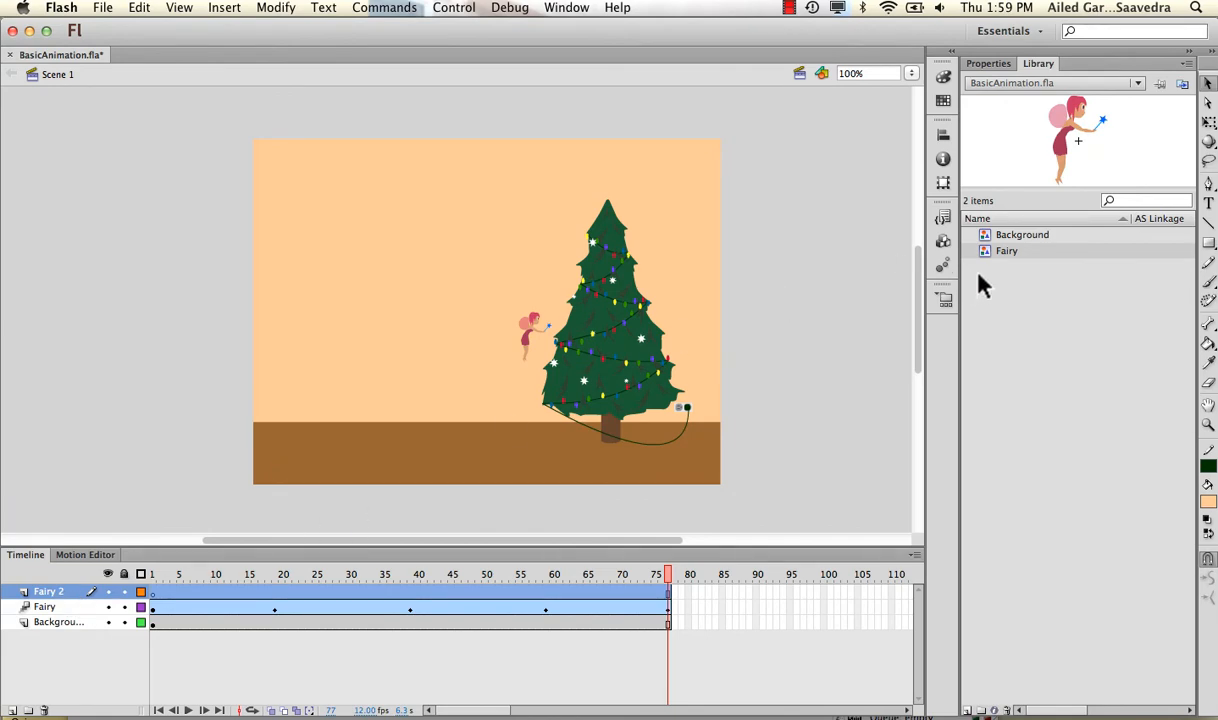
- Place a second Fairy instance on the Fairy 2 layer, just off the stage beyond the treetop, and flip it horizontally to face the tree
left_click_drag(1012, 258, 766, 251)
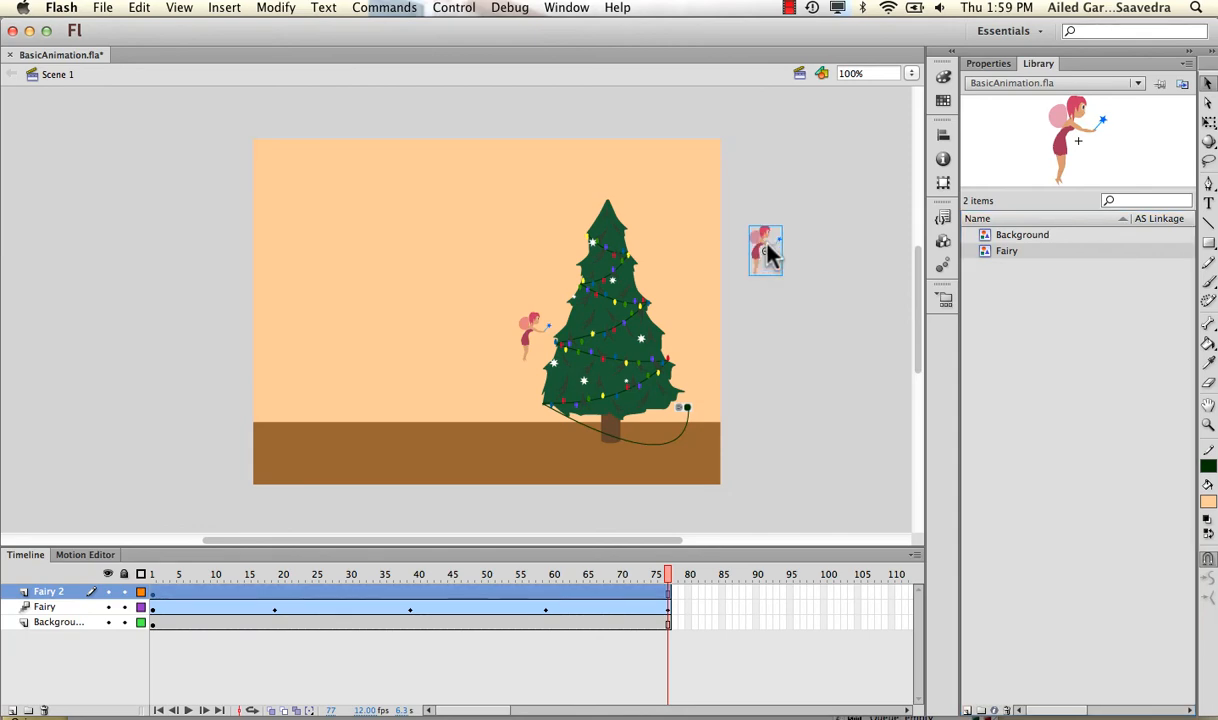
left_click_drag(767, 245, 754, 207)
left_click(1209, 123)
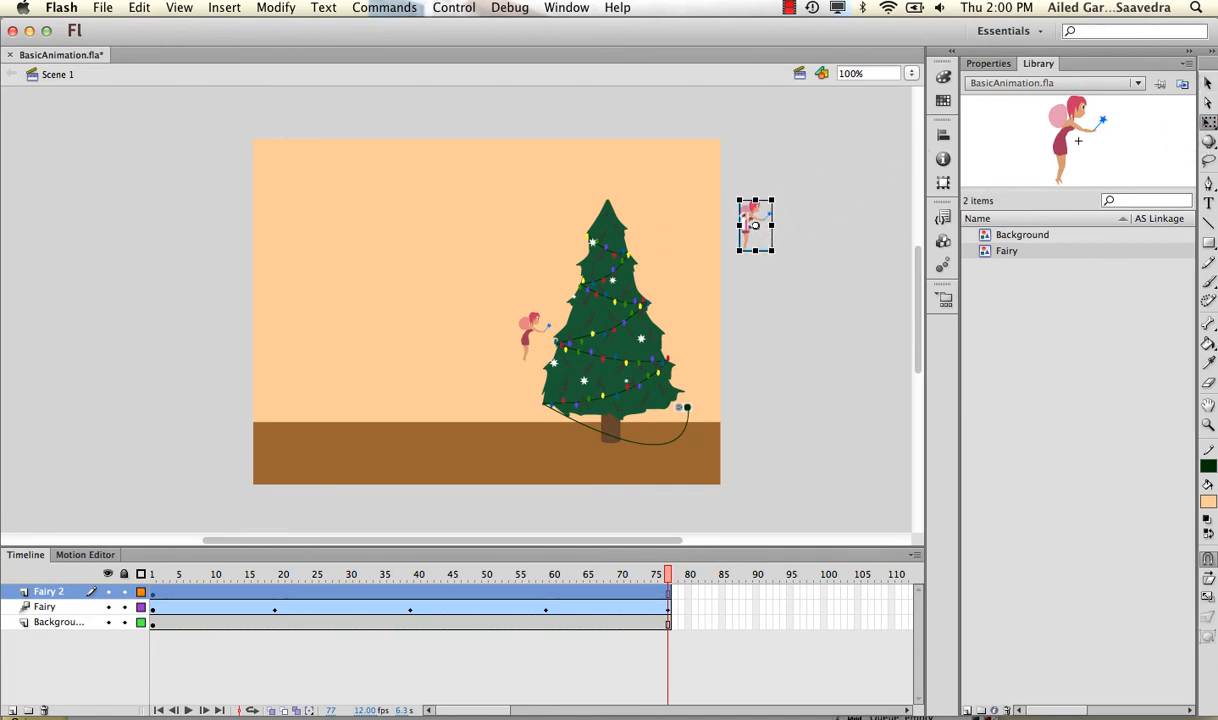
left_click_drag(746, 223, 780, 229)
- Scrub the timeline from frame 1 to frame 77 to review both fairies, and remove the second fairy from the Fairy 2 layer
left_click_drag(165, 574, 727, 549)
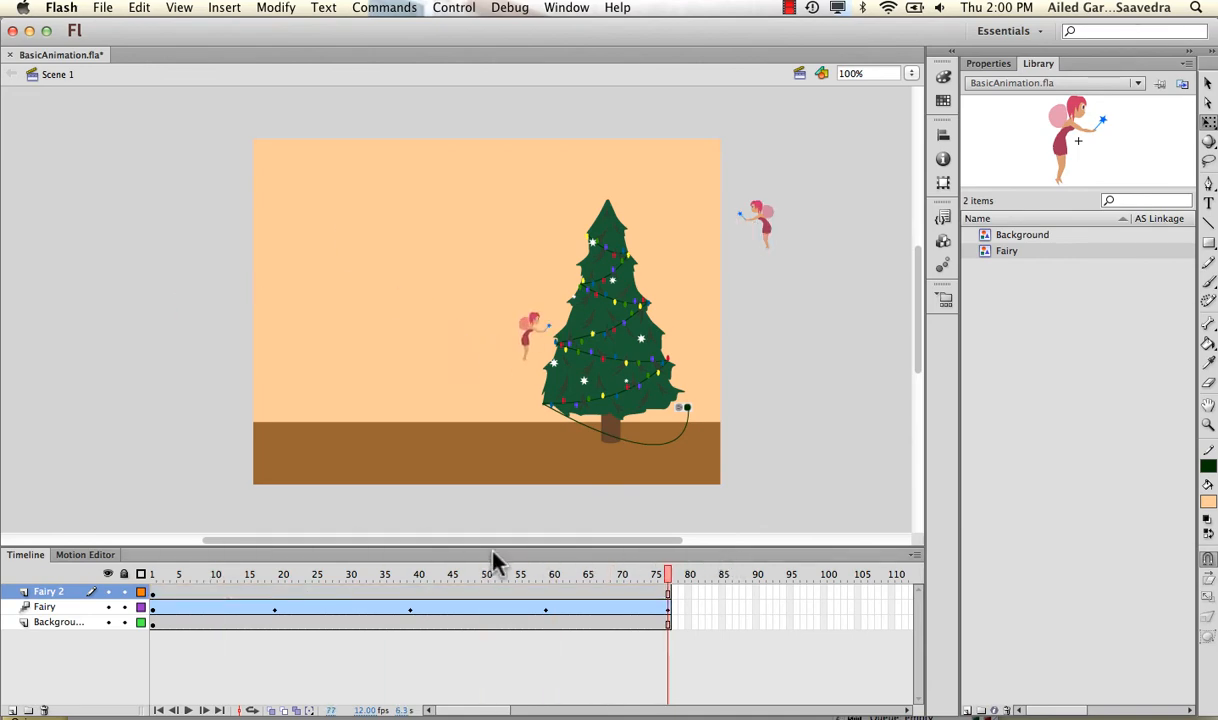
left_click(160, 592)
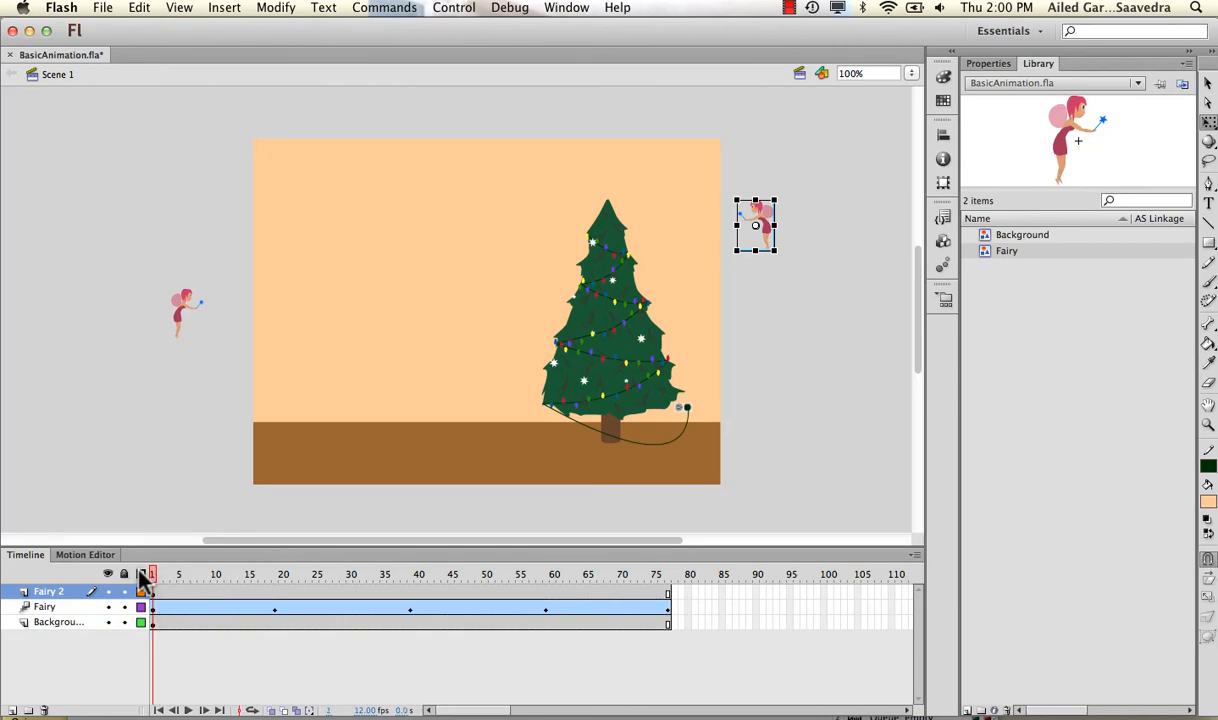
left_click_drag(152, 576, 658, 579)
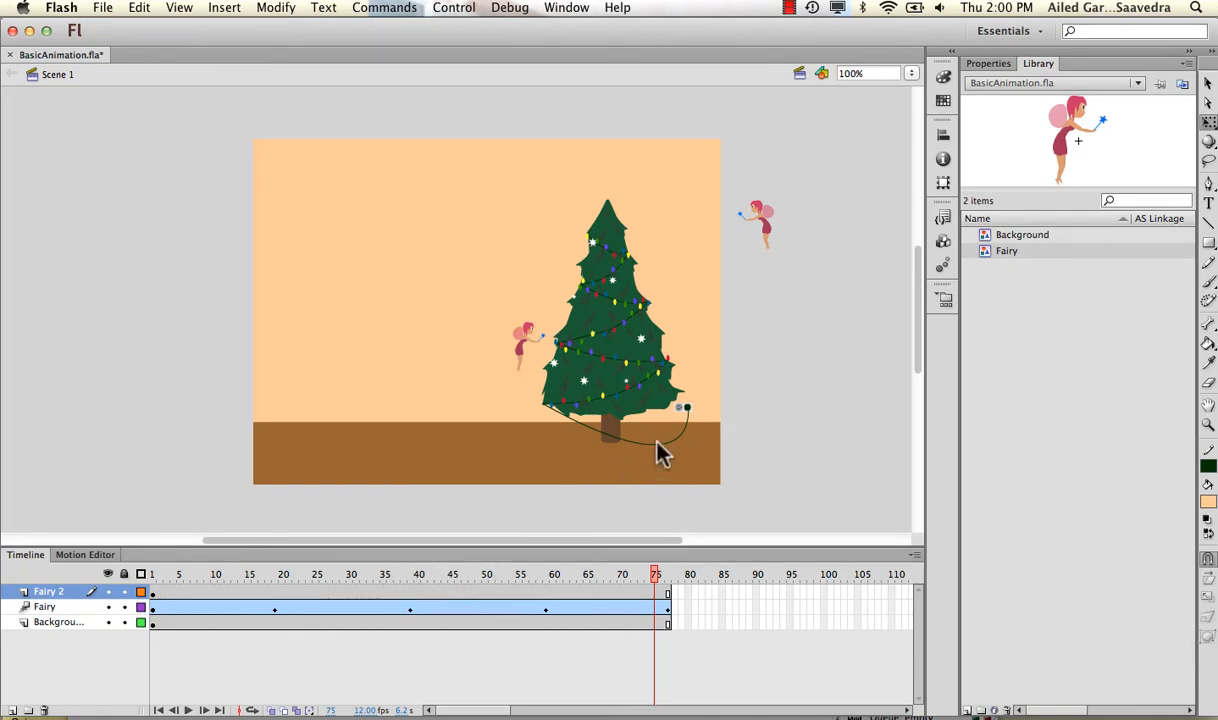
key("period")
key("period")
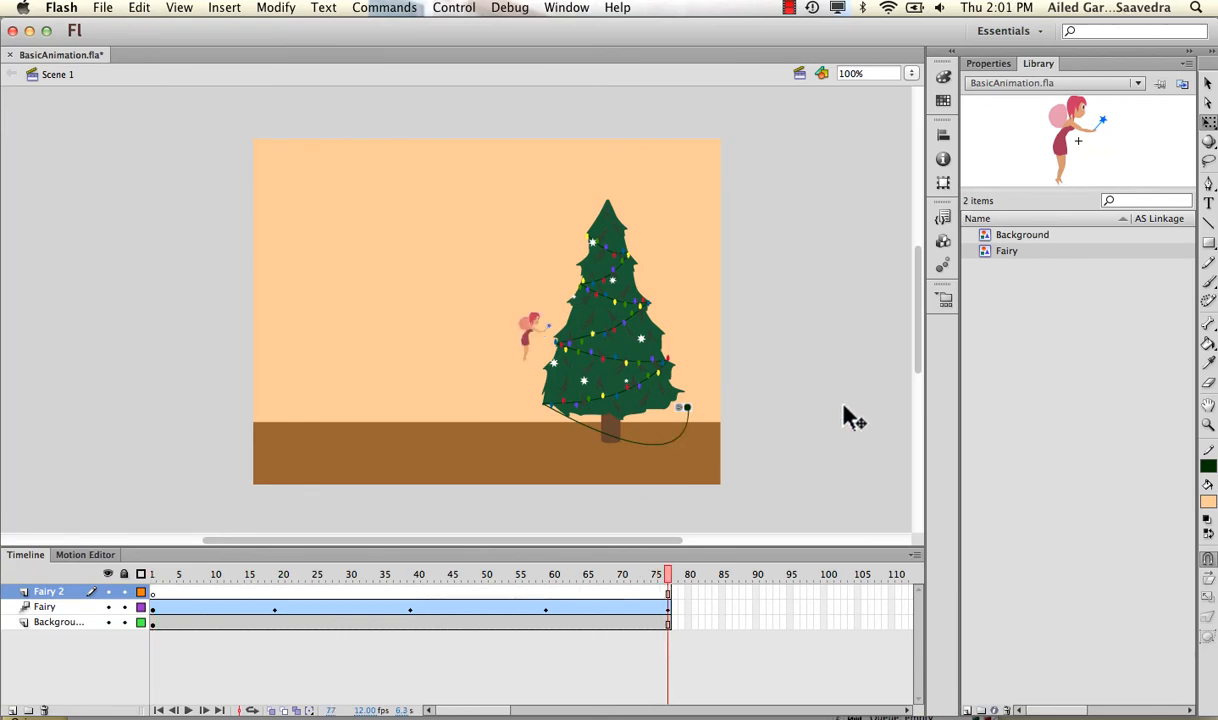
- Insert a keyframe at frame 36 on the Fairy 2 layer so the second fairy enters partway through the animation
left_click(407, 585)
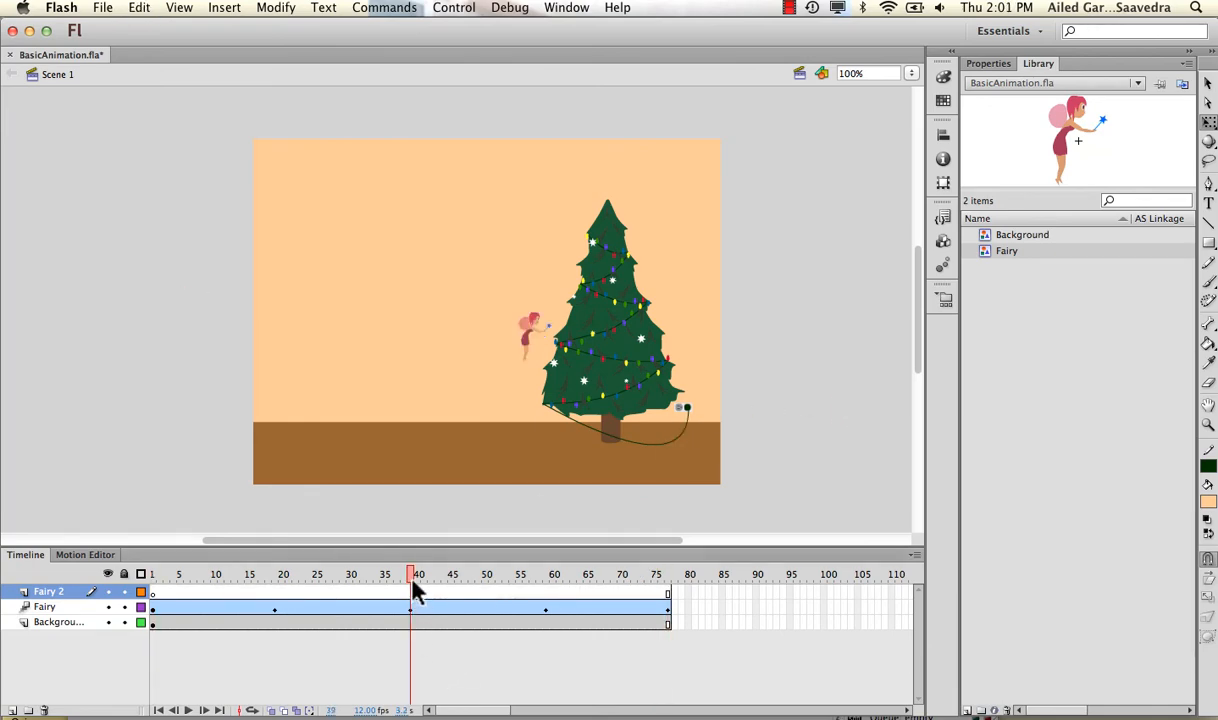
left_click_drag(404, 583, 392, 583)
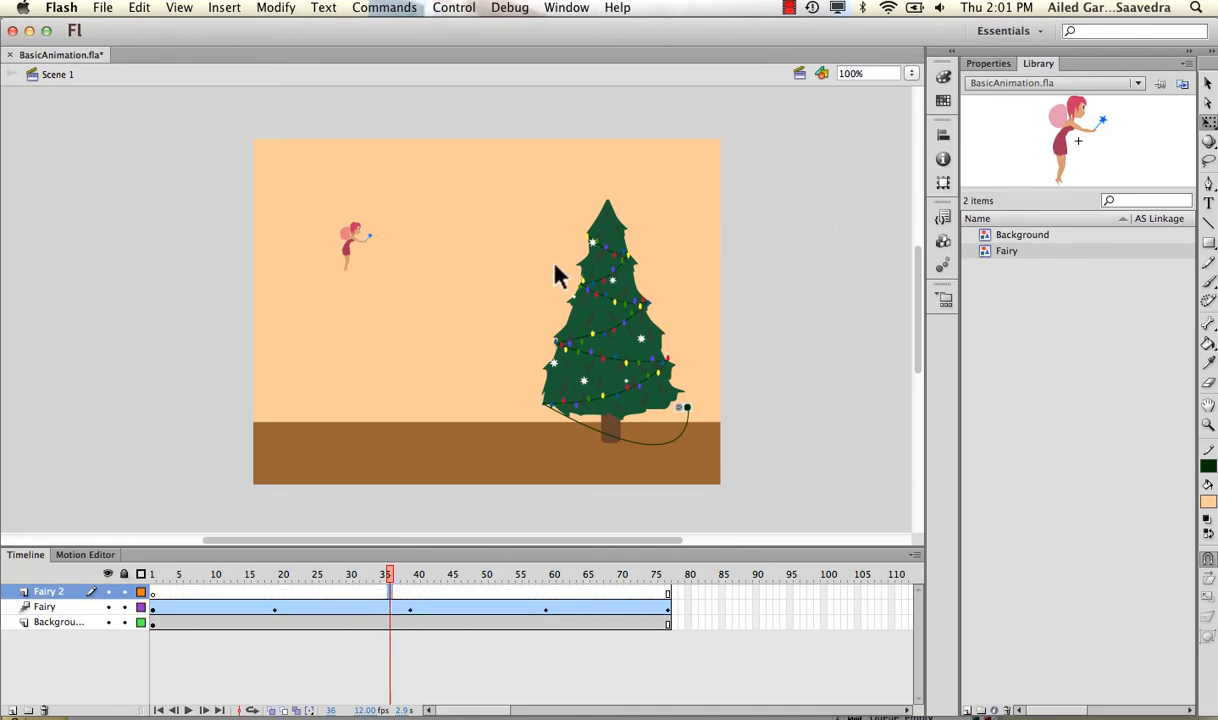
right_click(393, 600)
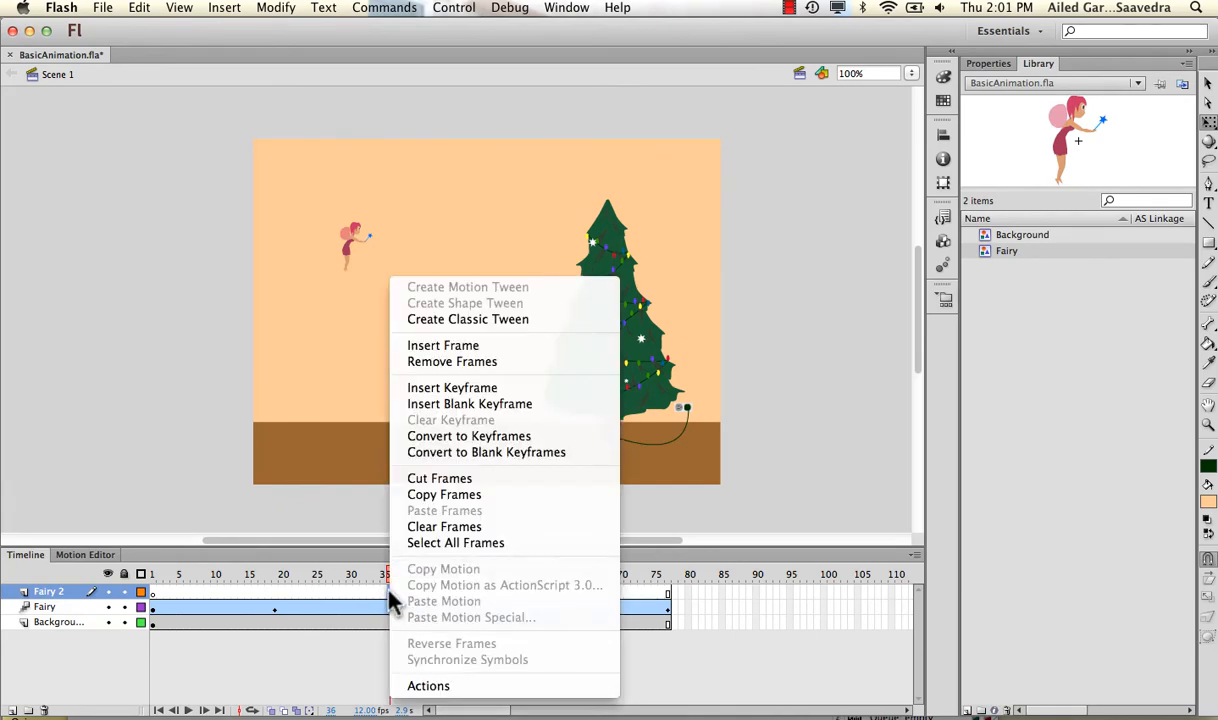
left_click(441, 390)
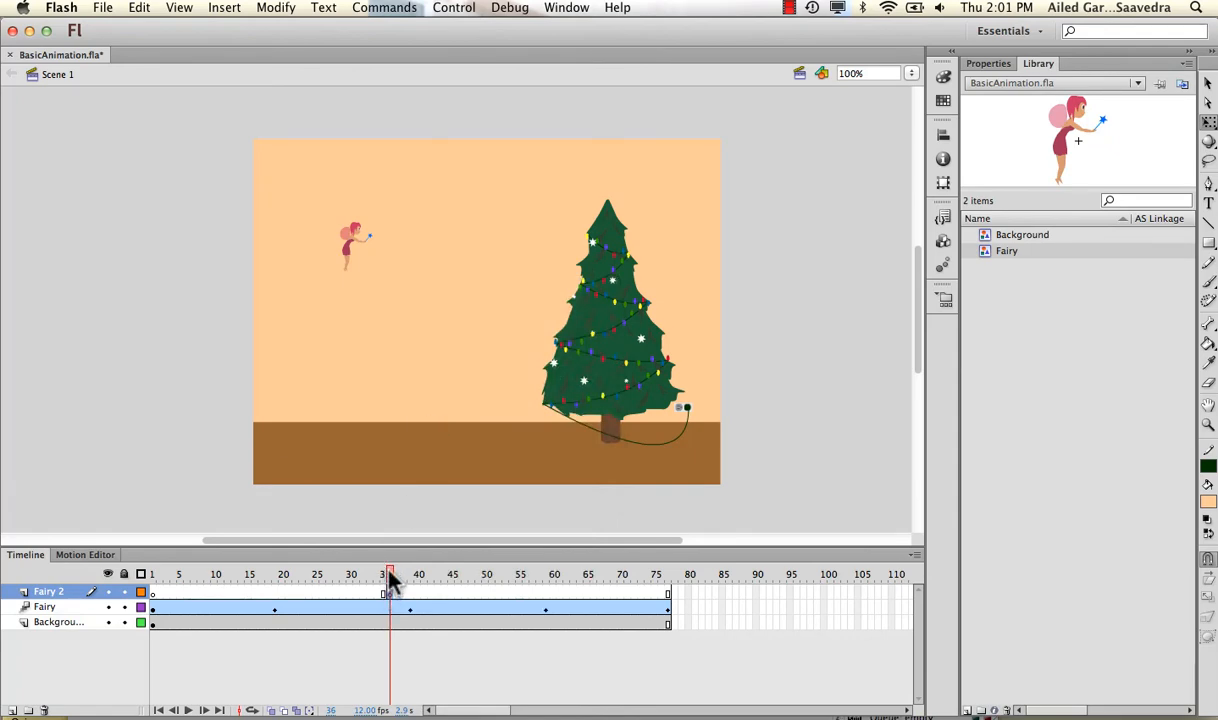
mouse_move(390, 580)
left_mouse_down()
mouse_move(150, 575)
mouse_move(389, 577)
left_mouse_up()
- Place a Fairy instance at frame 36 just off the stage beside the treetop and flip it horizontally to face the tree
left_click_drag(1003, 250, 478, 309)
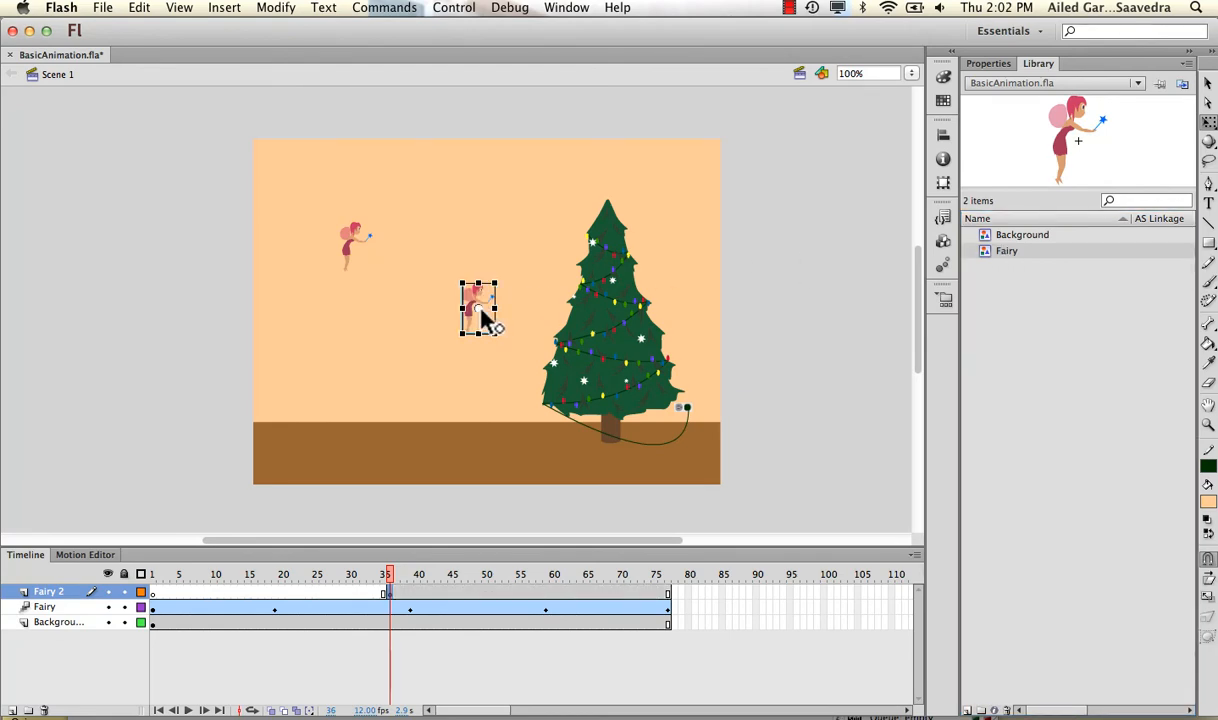
left_click_drag(480, 310, 786, 240)
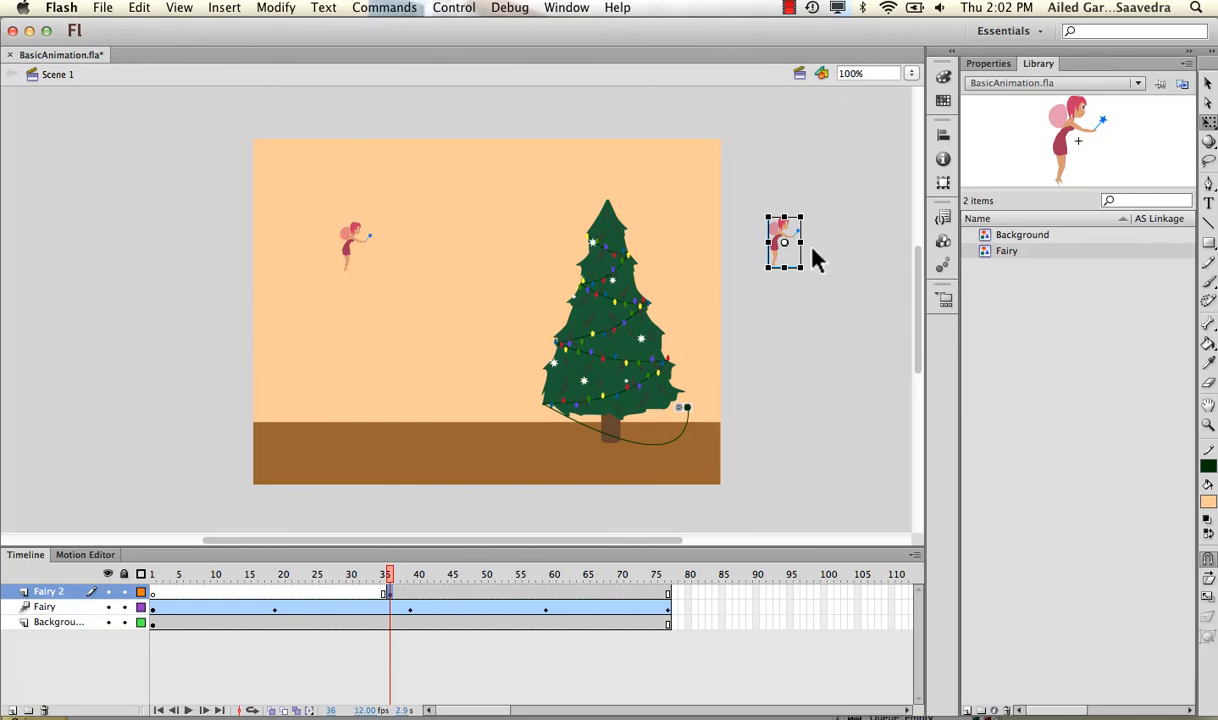
left_click_drag(801, 241, 769, 241)
left_click(833, 245)
- Enlarge the second fairy proportionally to about 1.4 times its size, keeping it centred in place
left_click(792, 240)
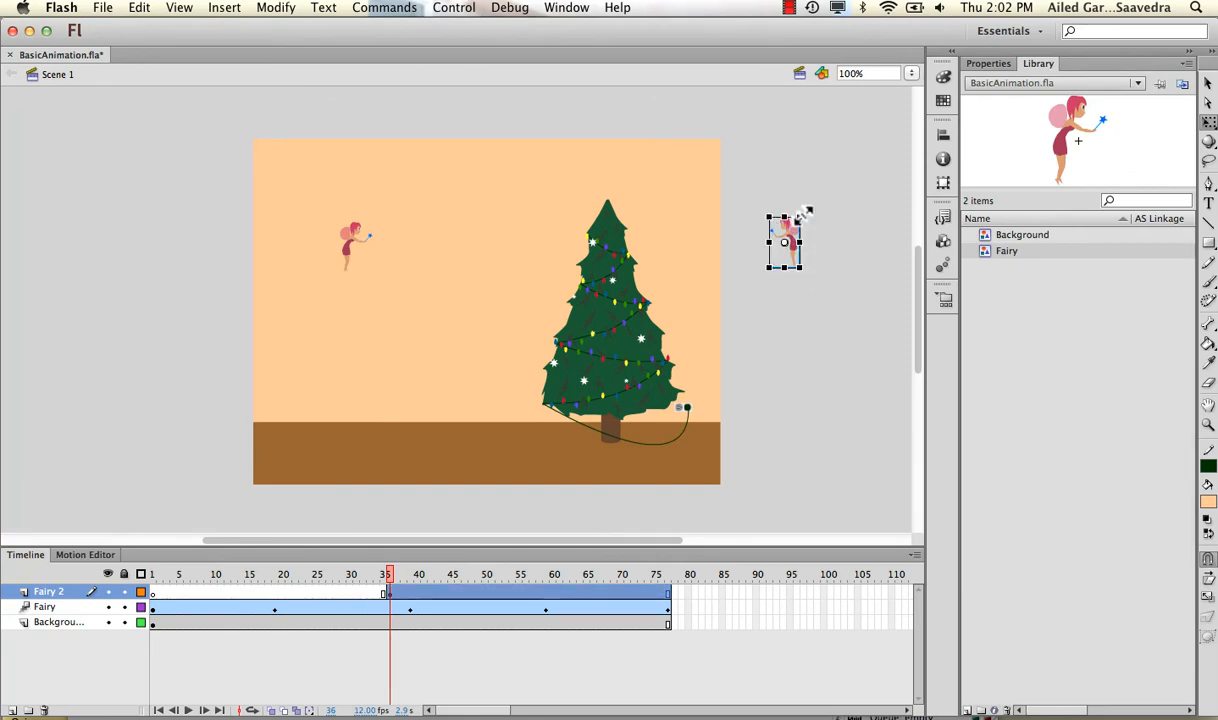
left_click_drag(805, 212, 819, 203)
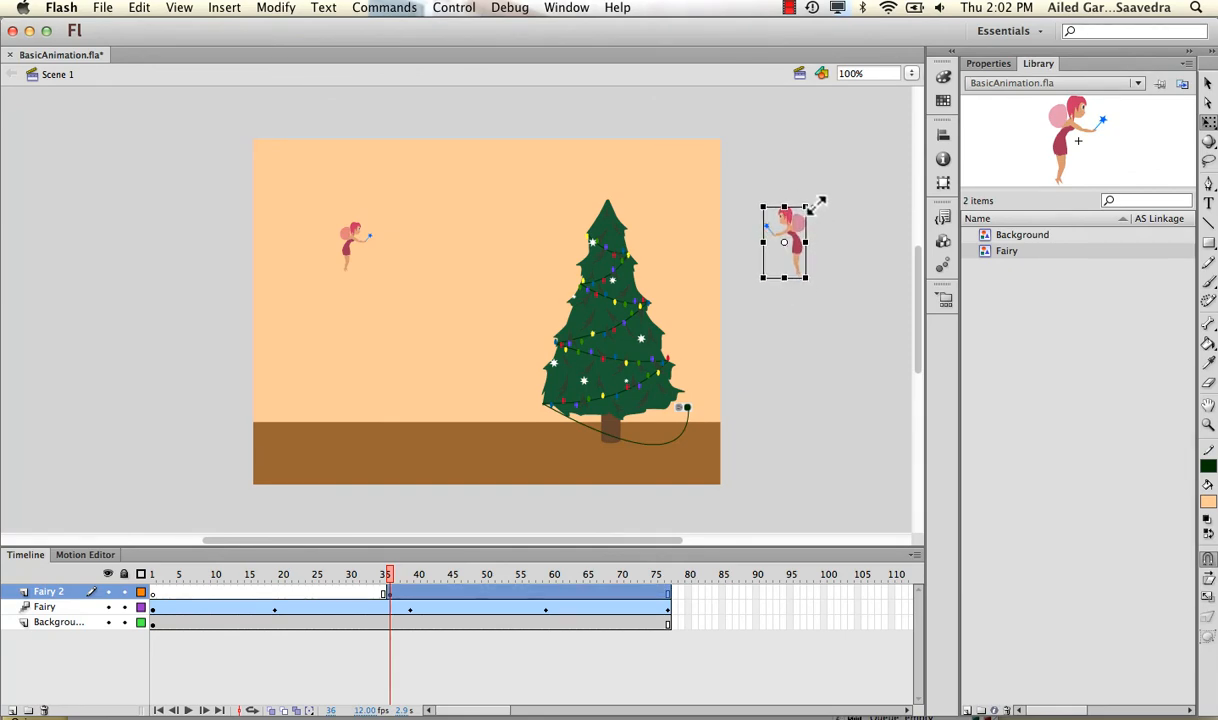
left_click(783, 357)
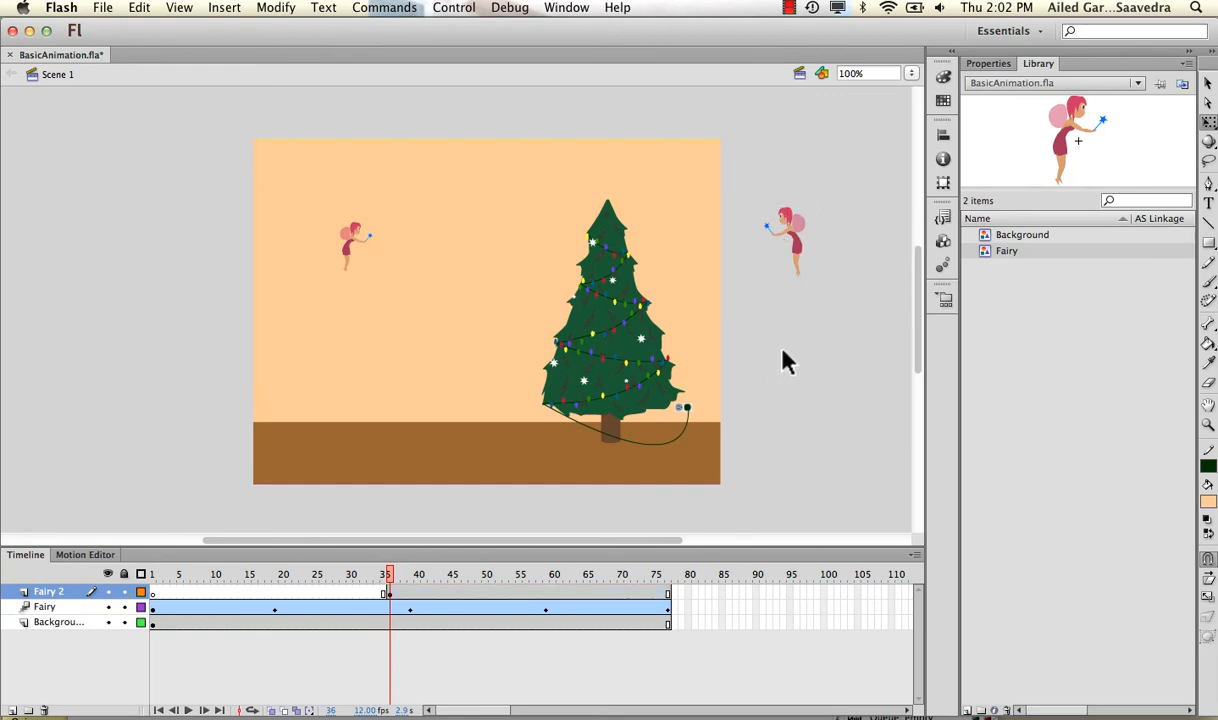
- Create a motion tween on the Fairy 2 layer's frame span that starts at frame 36
left_click_drag(394, 579, 438, 575)
left_click(491, 592)
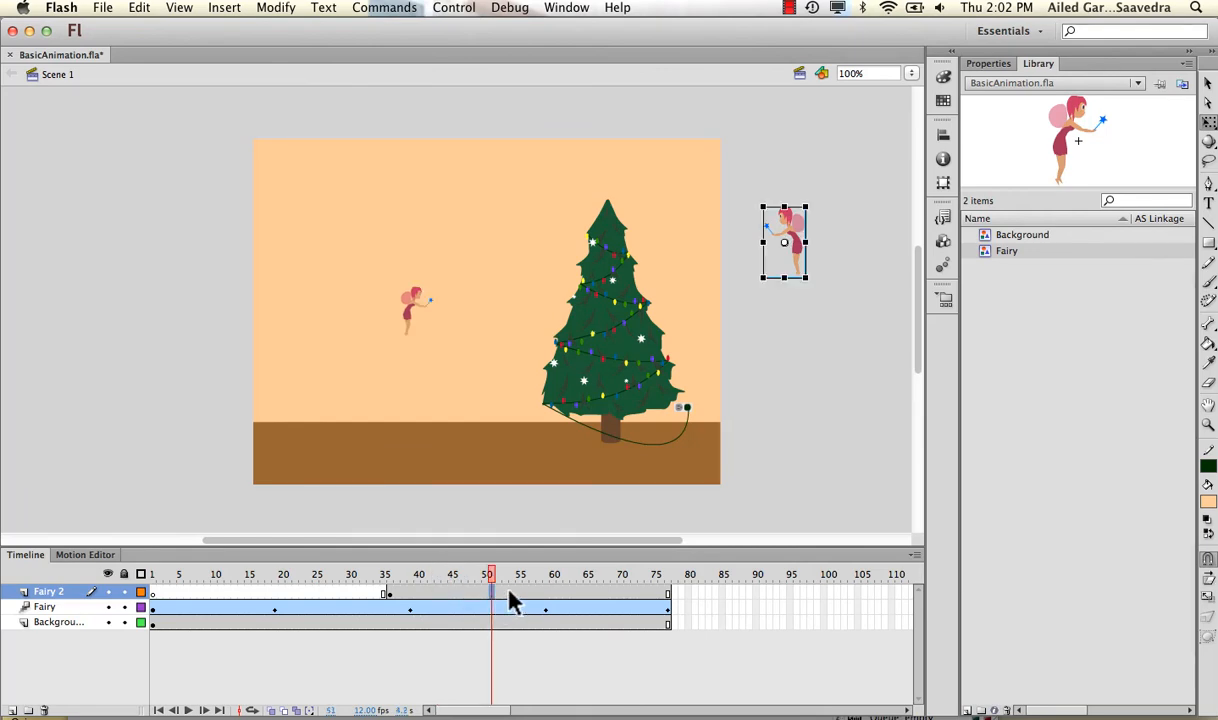
left_click(508, 591)
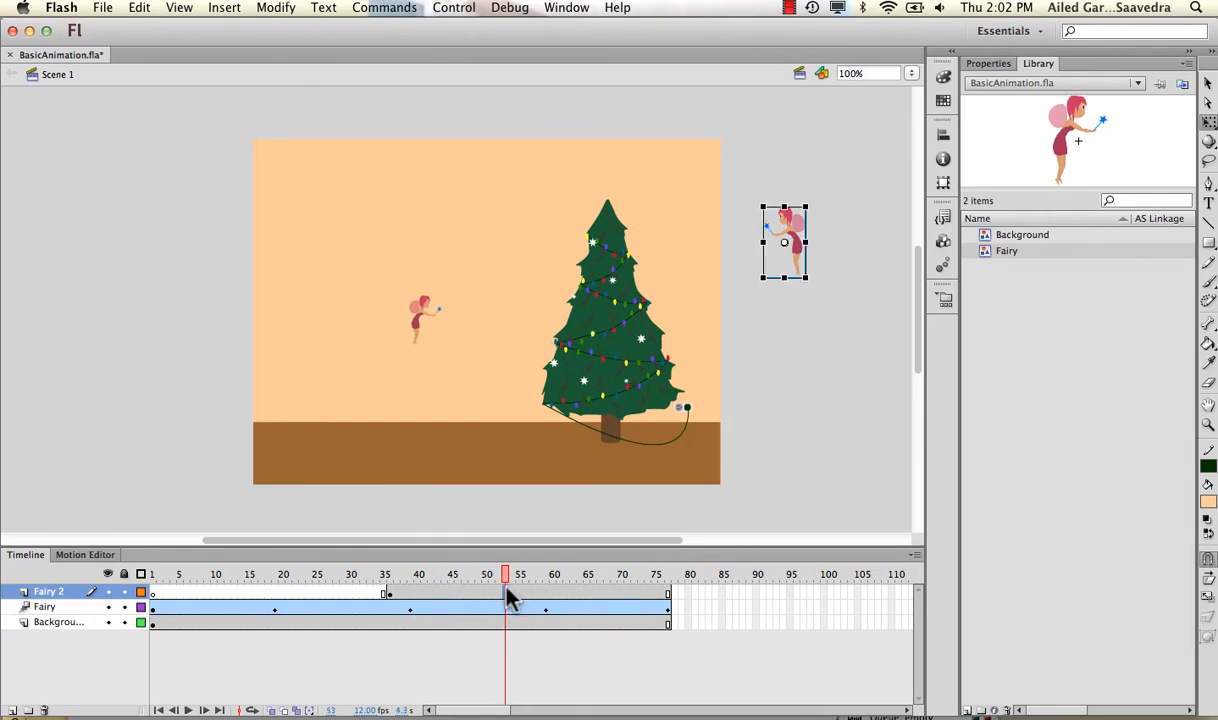
right_click(509, 597)
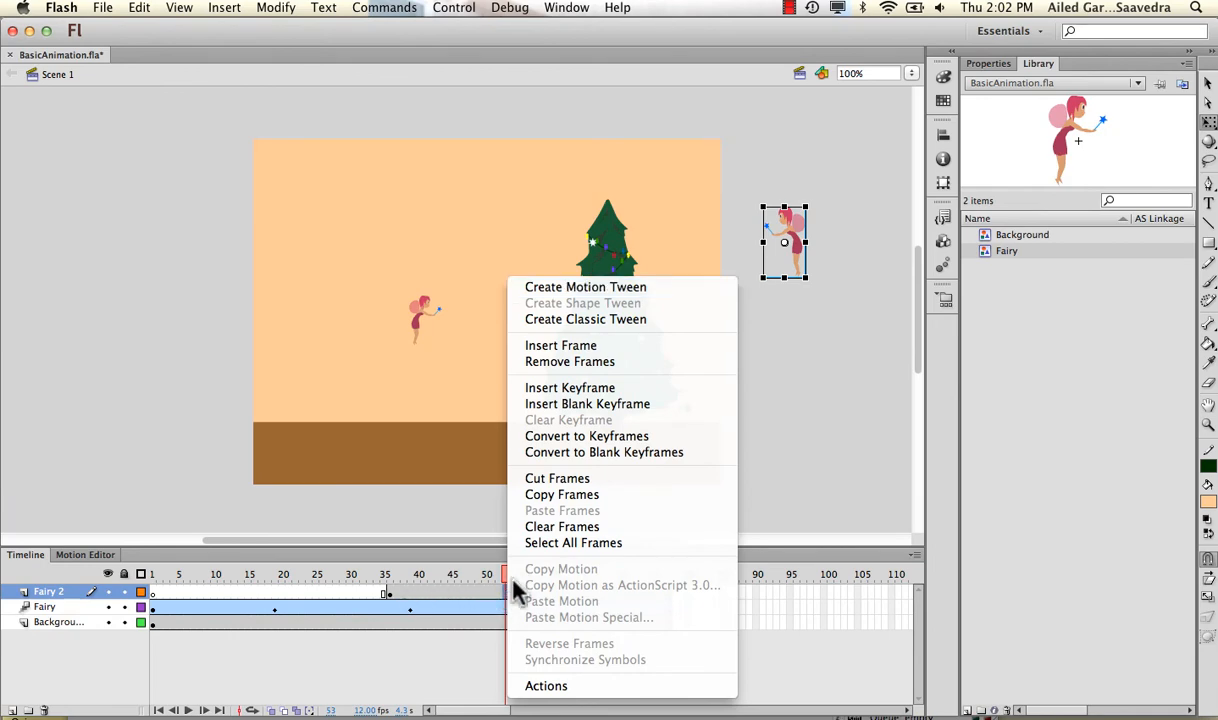
left_click(600, 288)
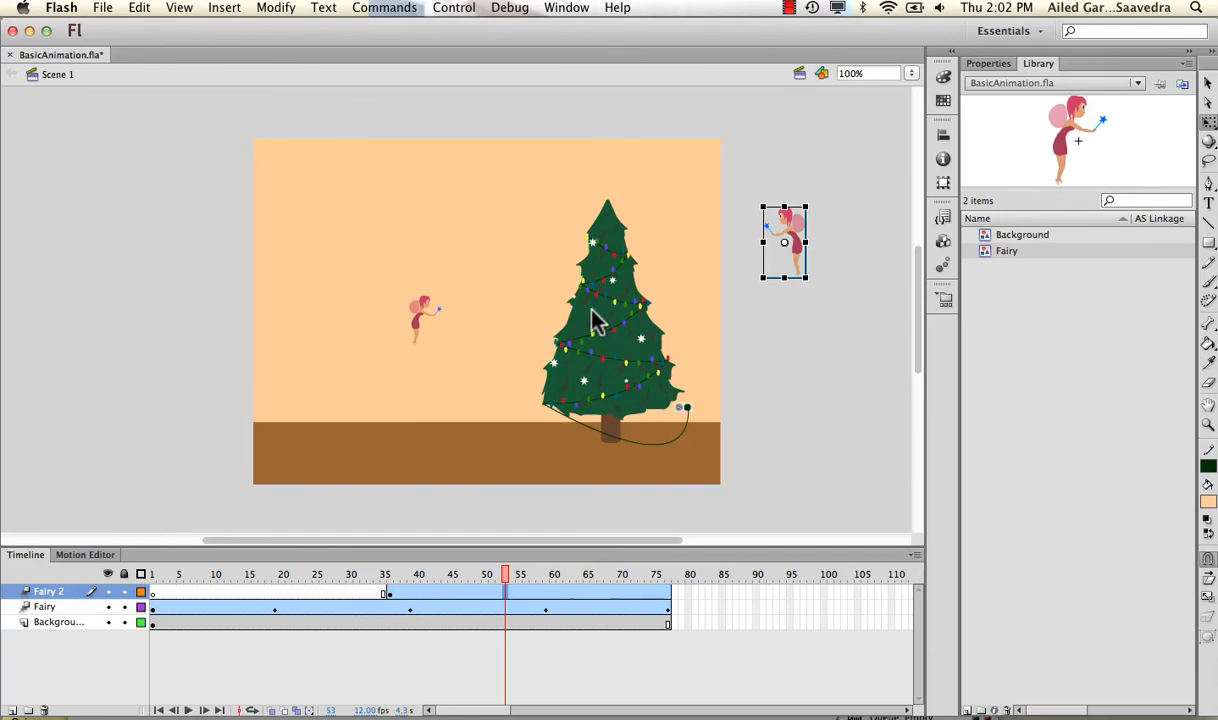
- Move the second fairy to the stage edge at frame 43, and up beside the treetop at frame 52
left_click_drag(504, 576, 435, 574)
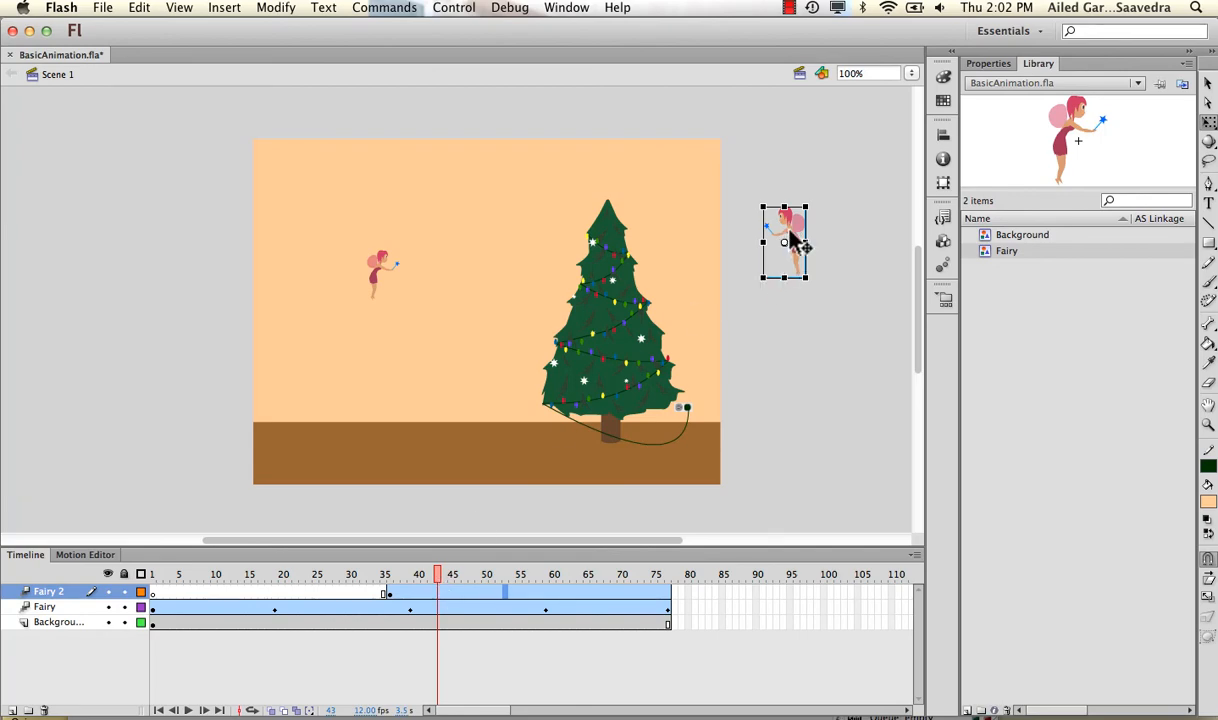
left_click_drag(790, 238, 729, 243)
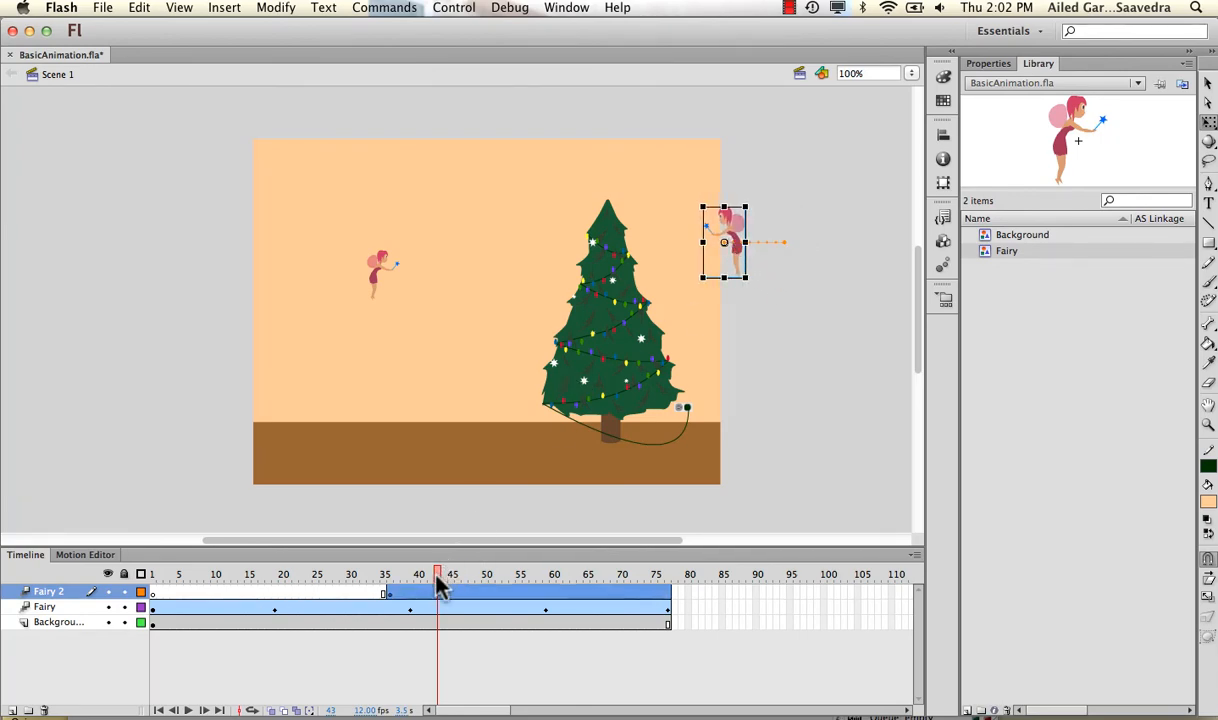
left_click_drag(440, 588, 498, 580)
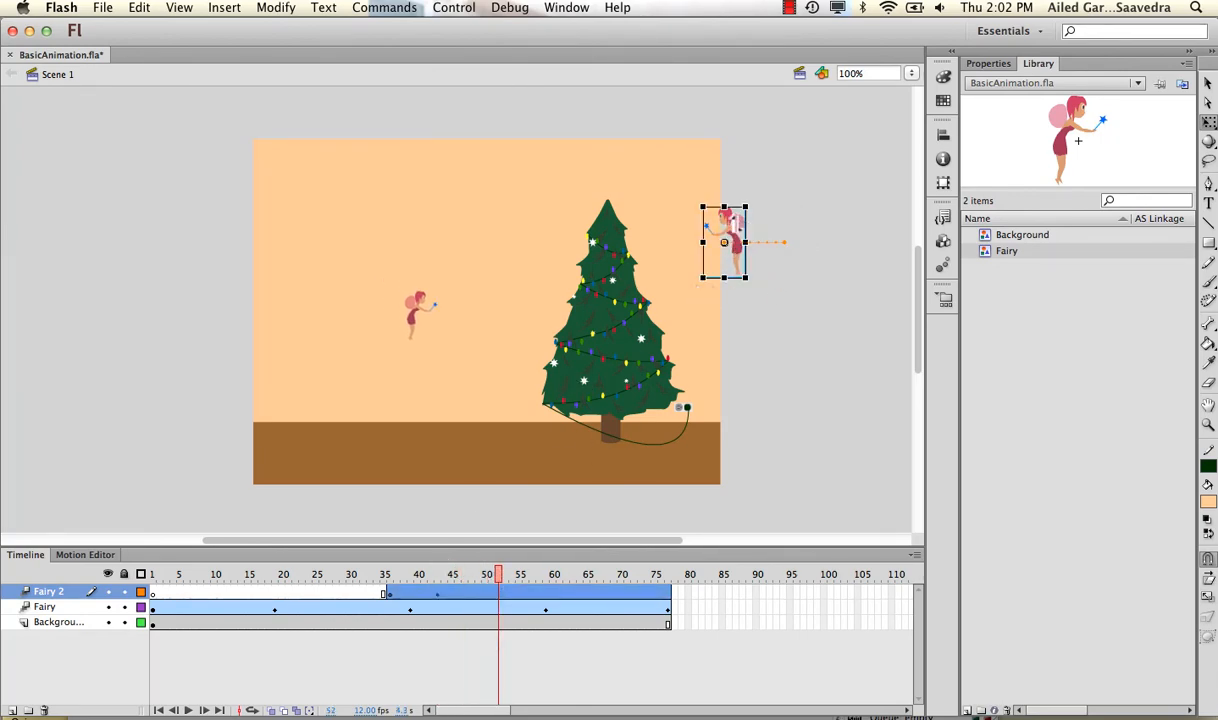
left_click_drag(735, 230, 693, 198)
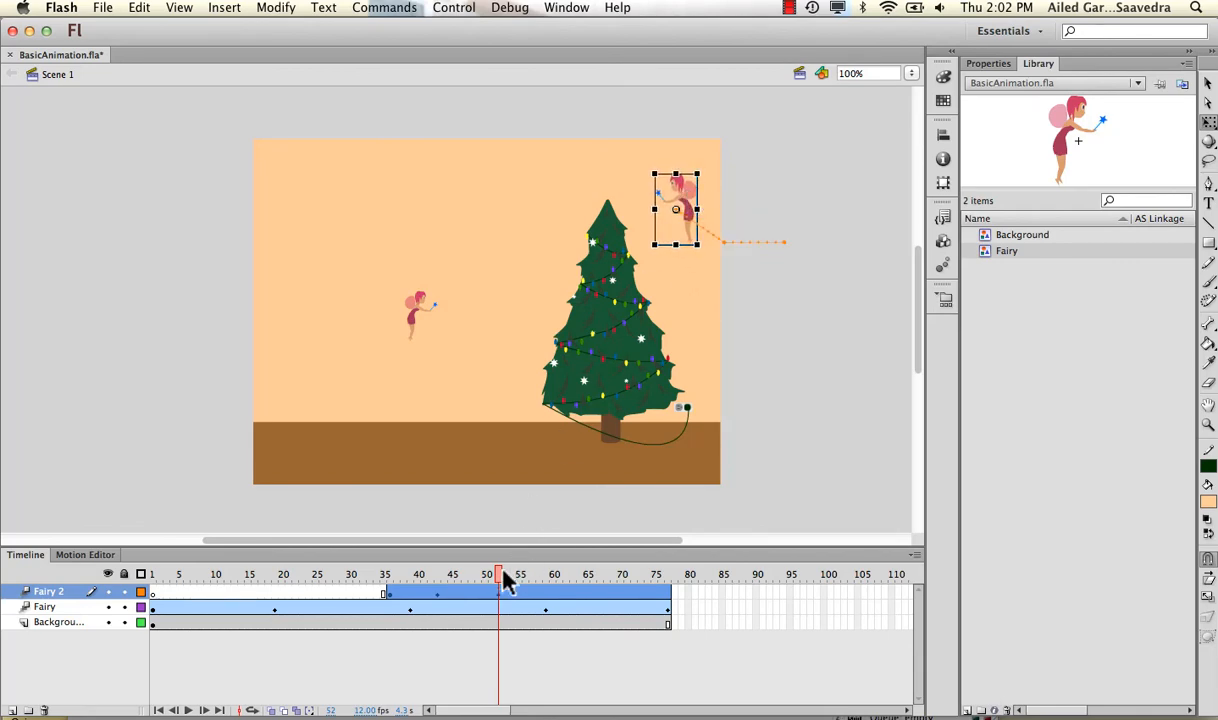
- Move the second fairy slightly closer to the treetop at frame 62, and past the tree above the first fairy at frame 77
left_click_drag(500, 580, 566, 577)
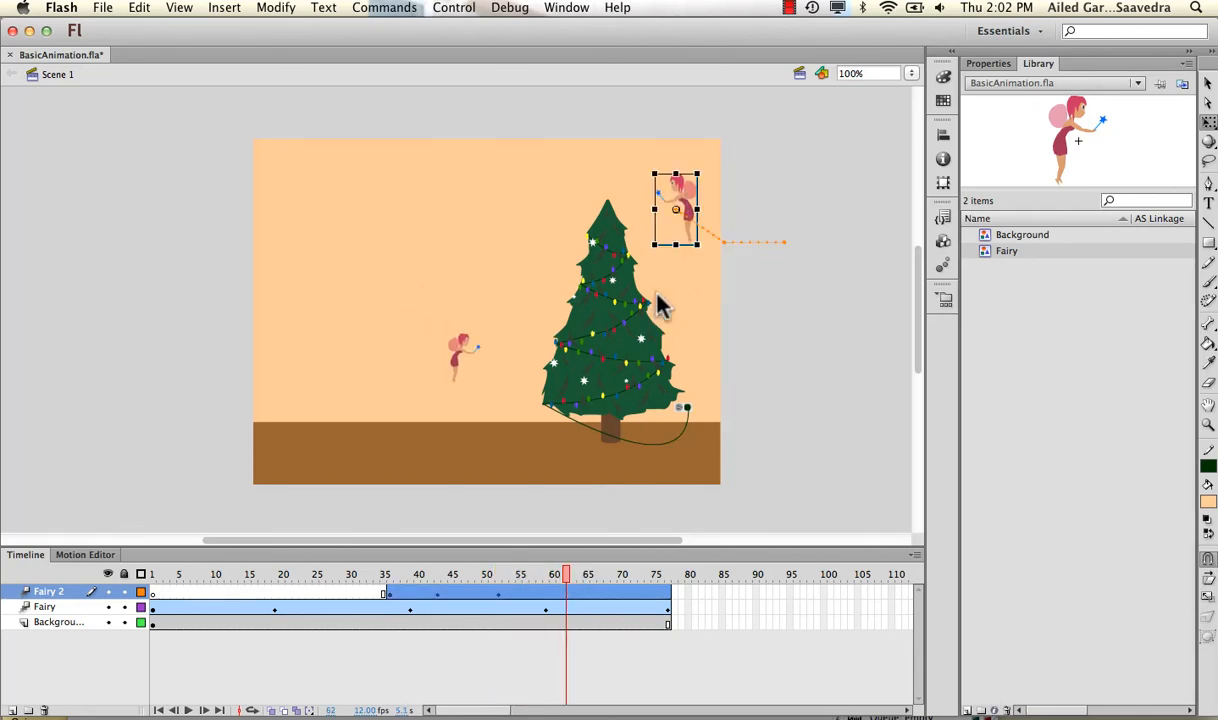
left_click_drag(690, 196, 661, 192)
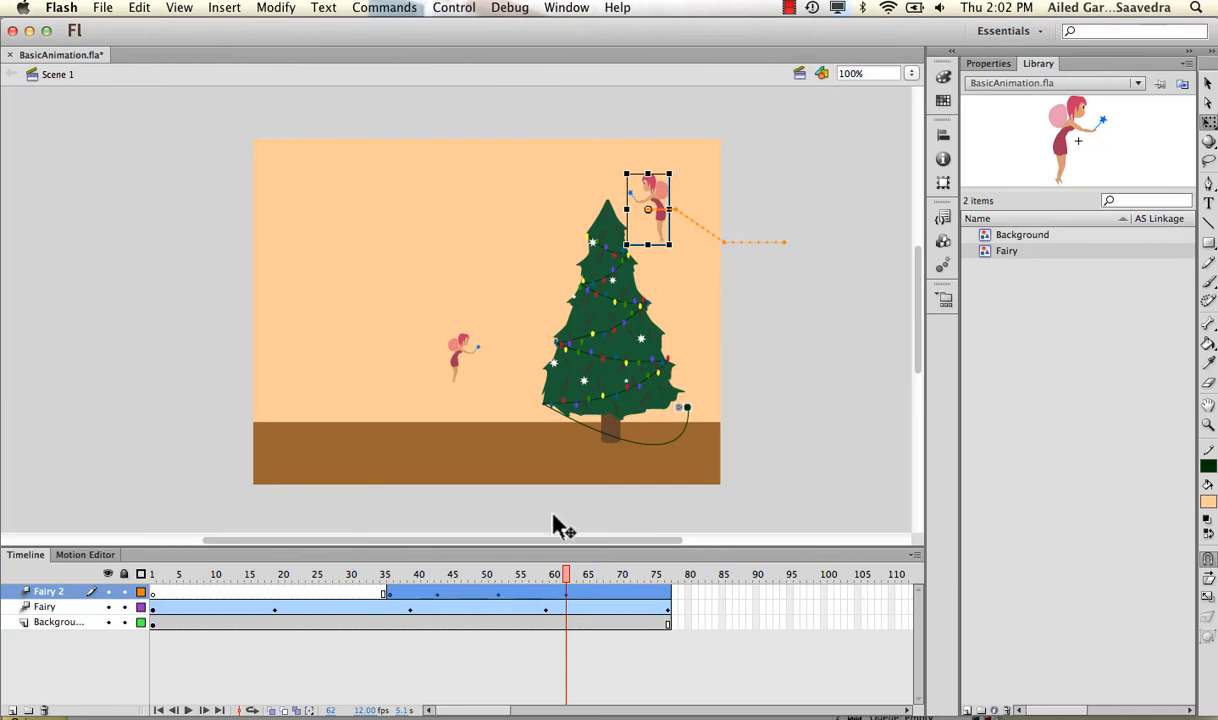
left_click(668, 575)
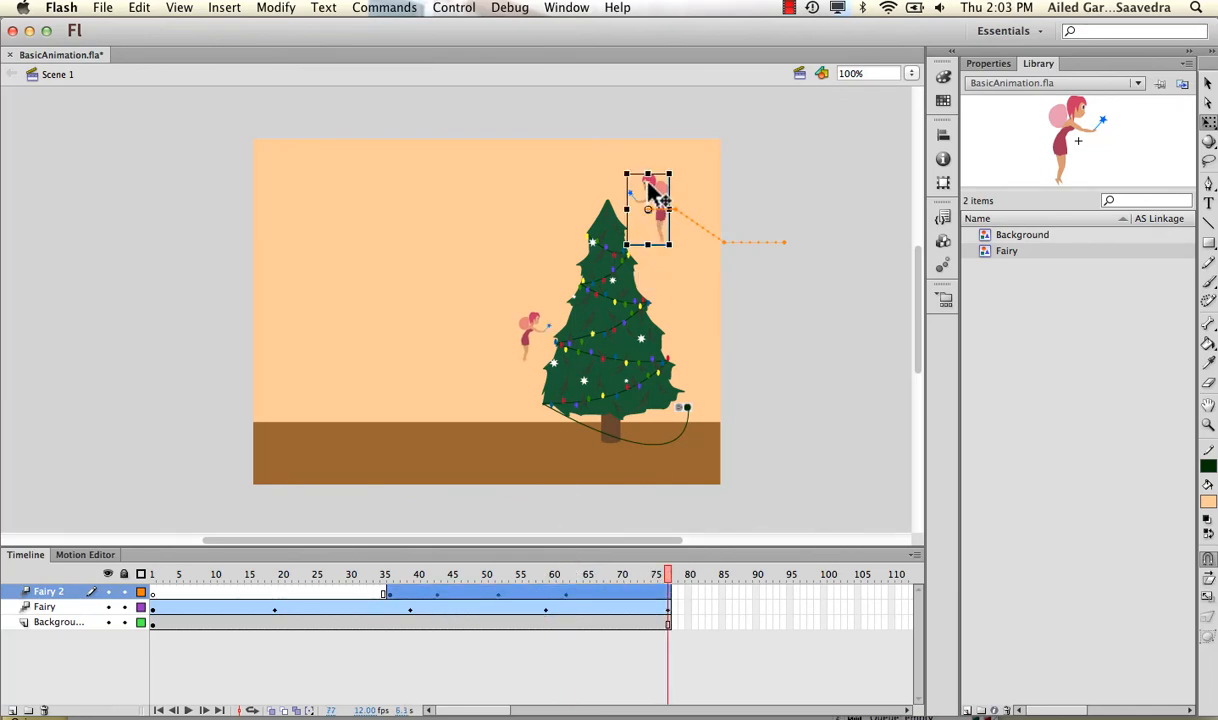
left_click_drag(655, 190, 537, 214)
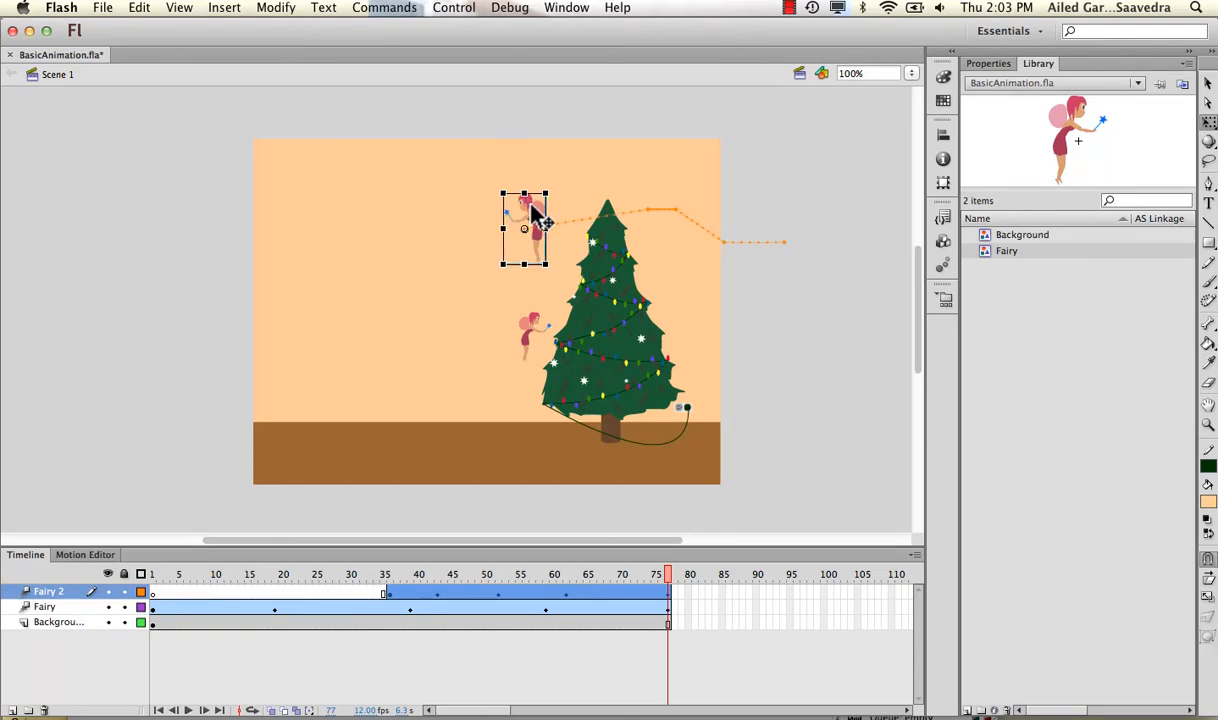
- Raise the second fairy at frame 70 so it passes above the treetop
left_click(621, 575)
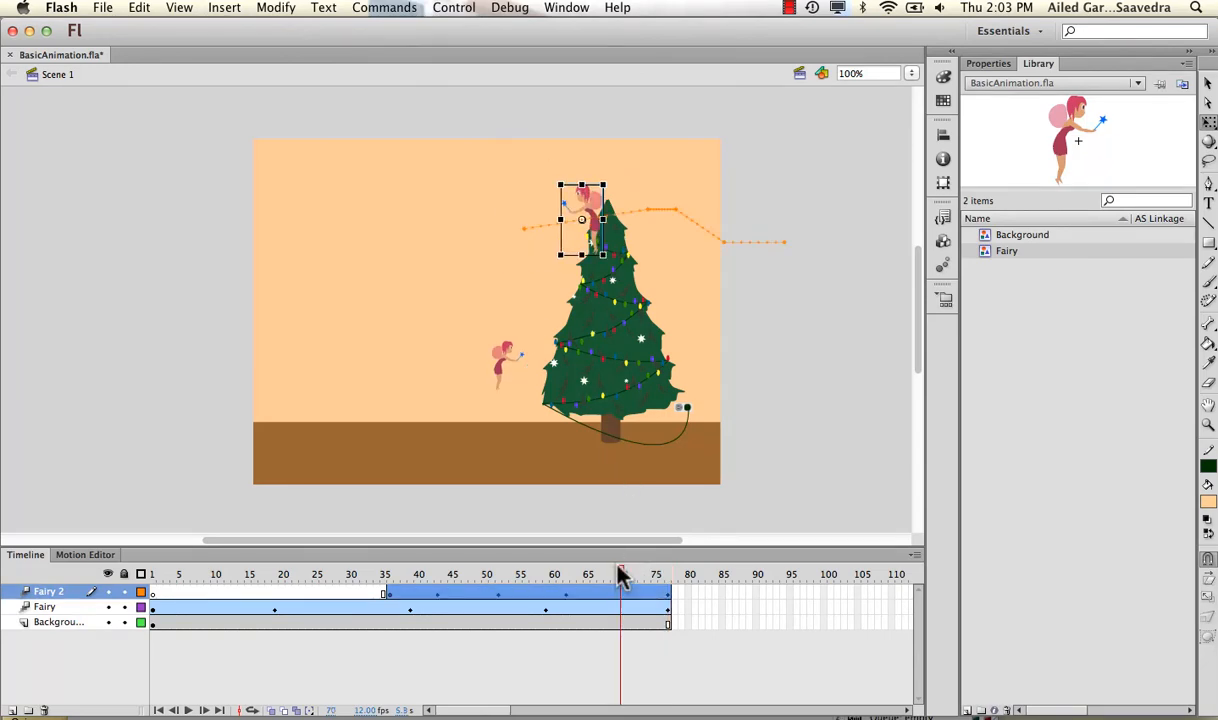
left_click(611, 215)
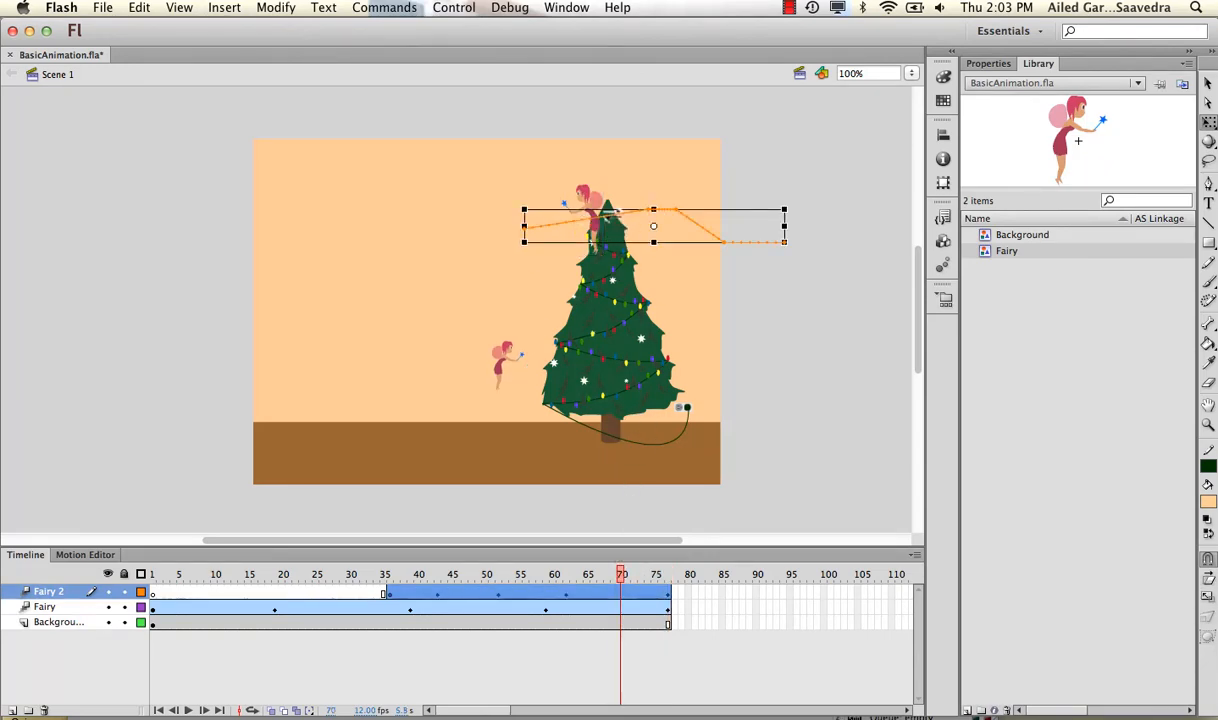
left_click(582, 187)
left_click_drag(578, 177, 577, 169)
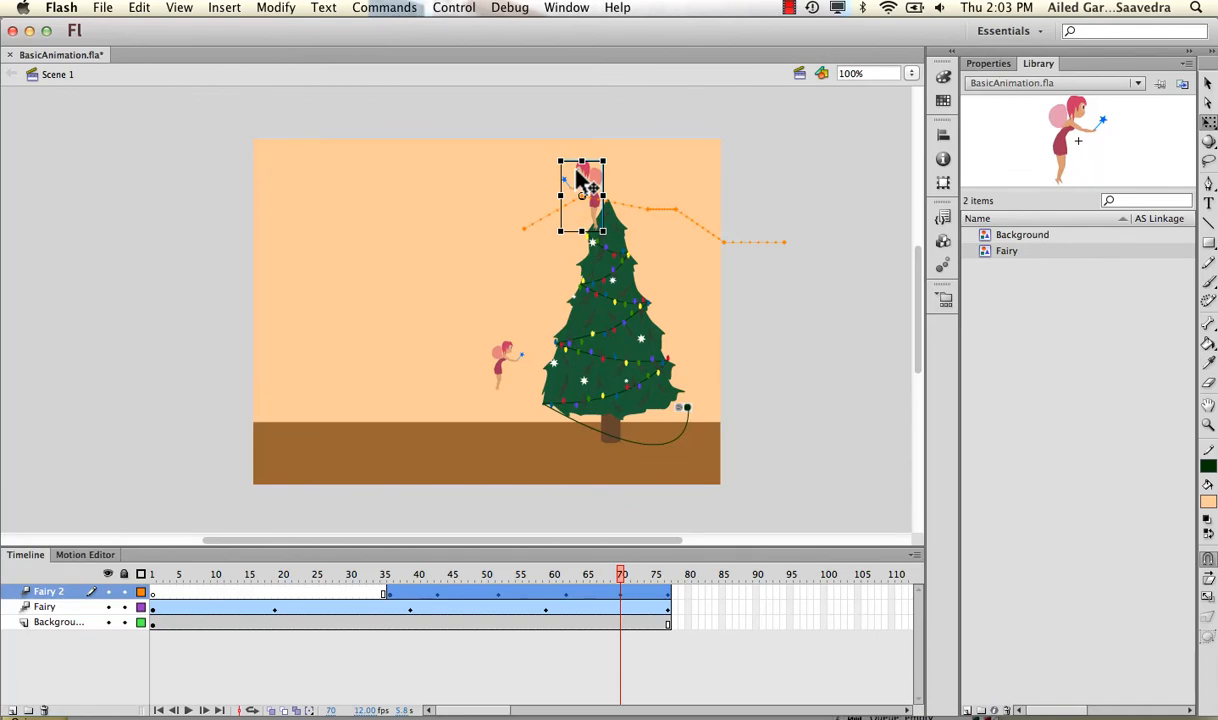
- Bend the second fairy's motion path into an upward arc over the treetop with the Selection tool
left_click(666, 224)
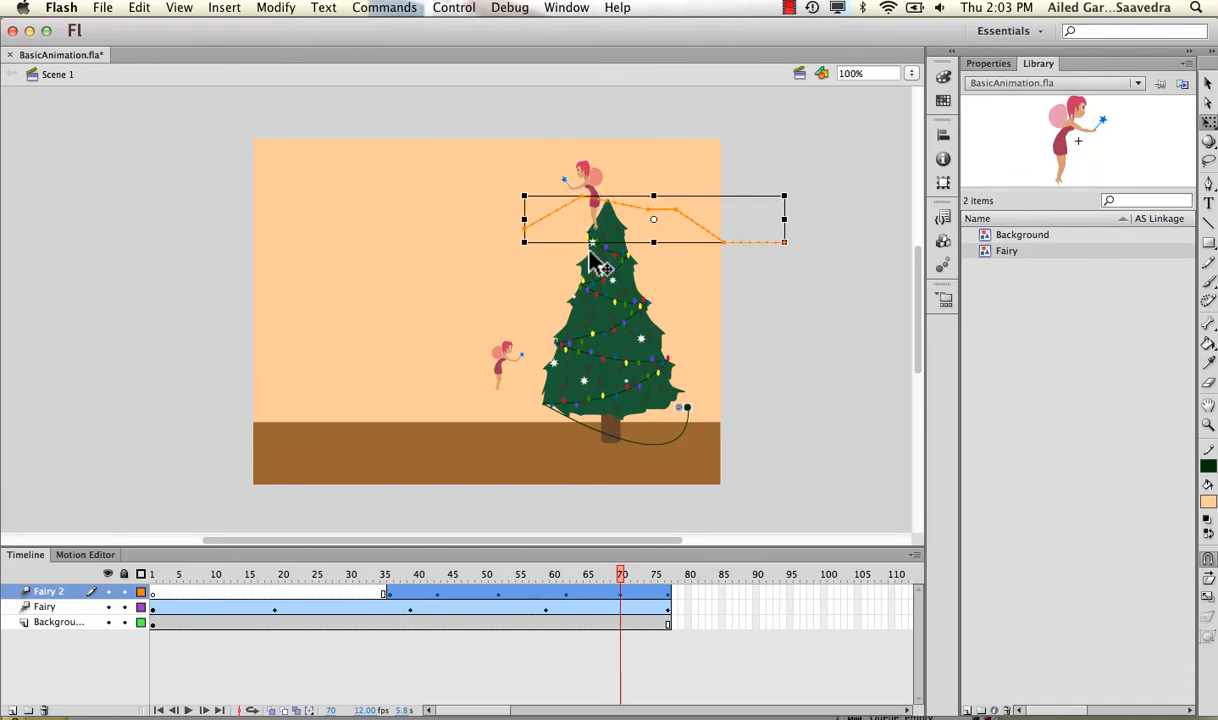
left_click(1209, 85)
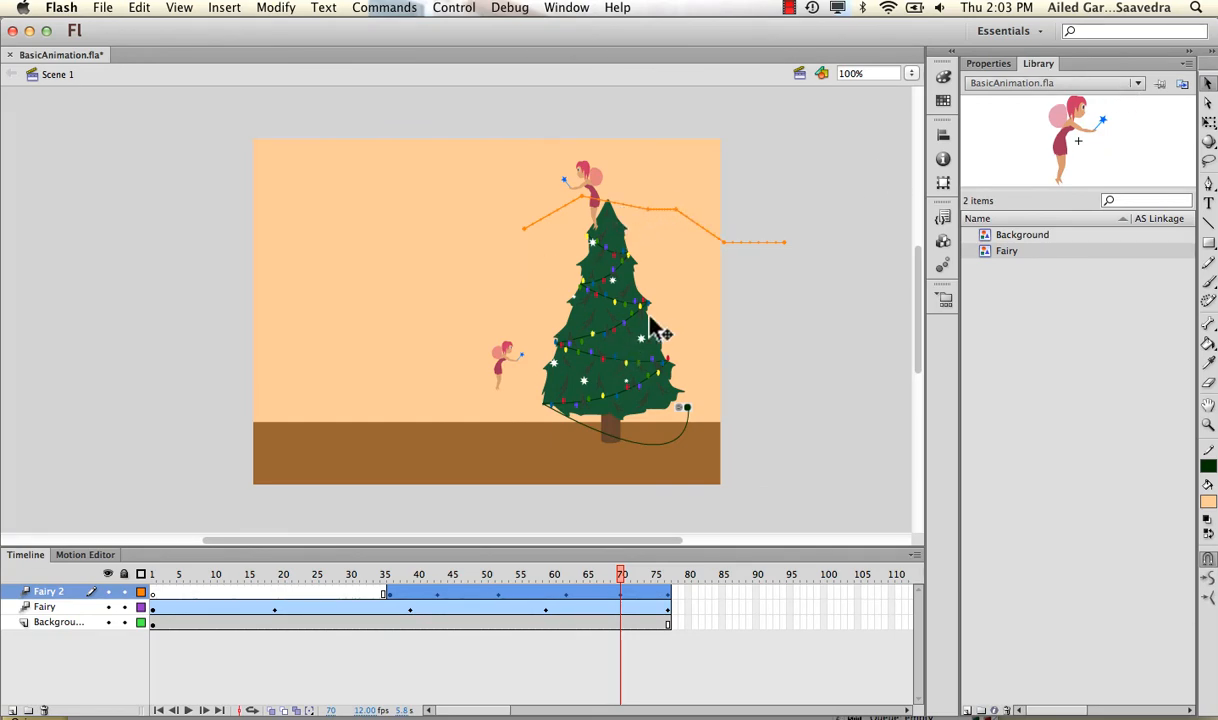
left_click(645, 280)
left_click(591, 196)
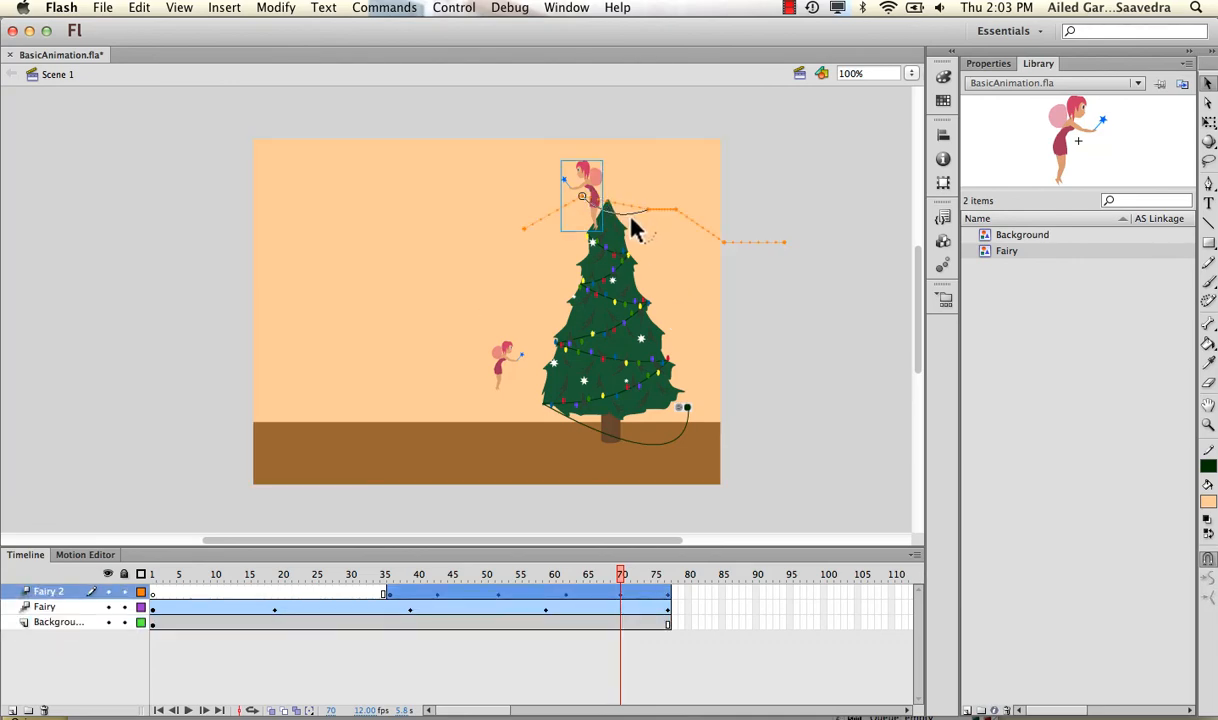
left_click_drag(632, 228, 643, 190)
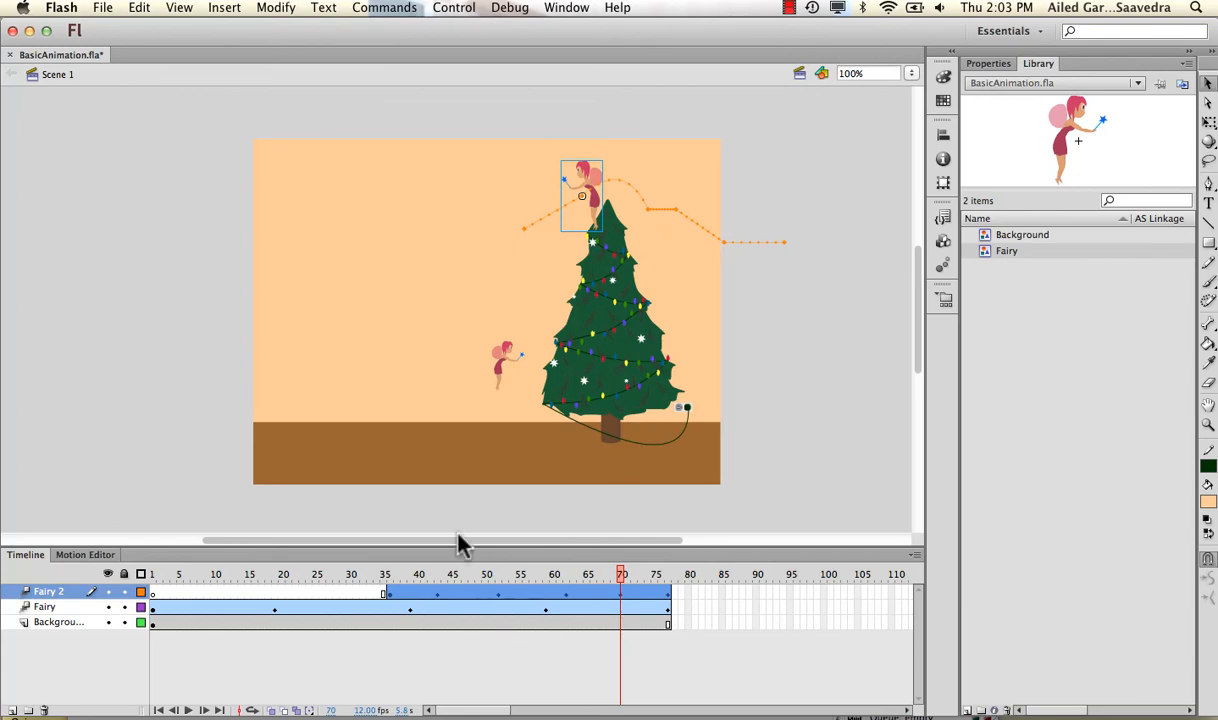
- Return to frame 1 and play the animation through to frame 77 to review both fairies' motion
left_click_drag(349, 575, 152, 575)
left_click(153, 592)
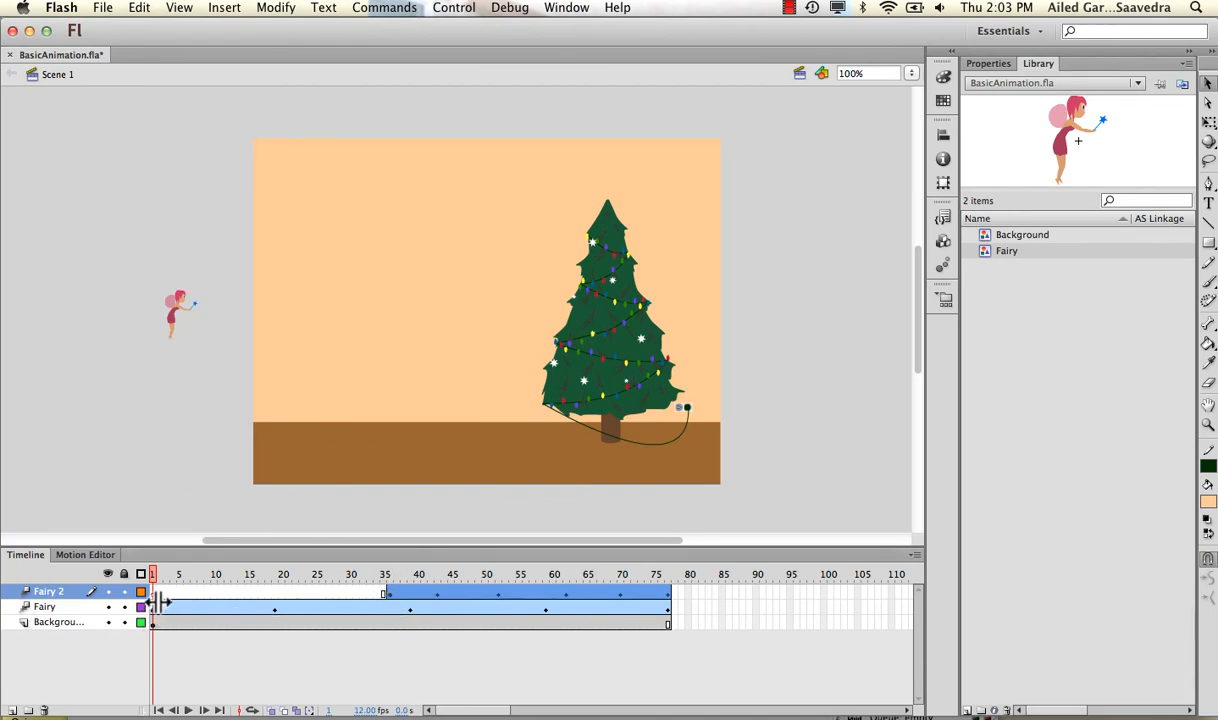
left_click(389, 576)
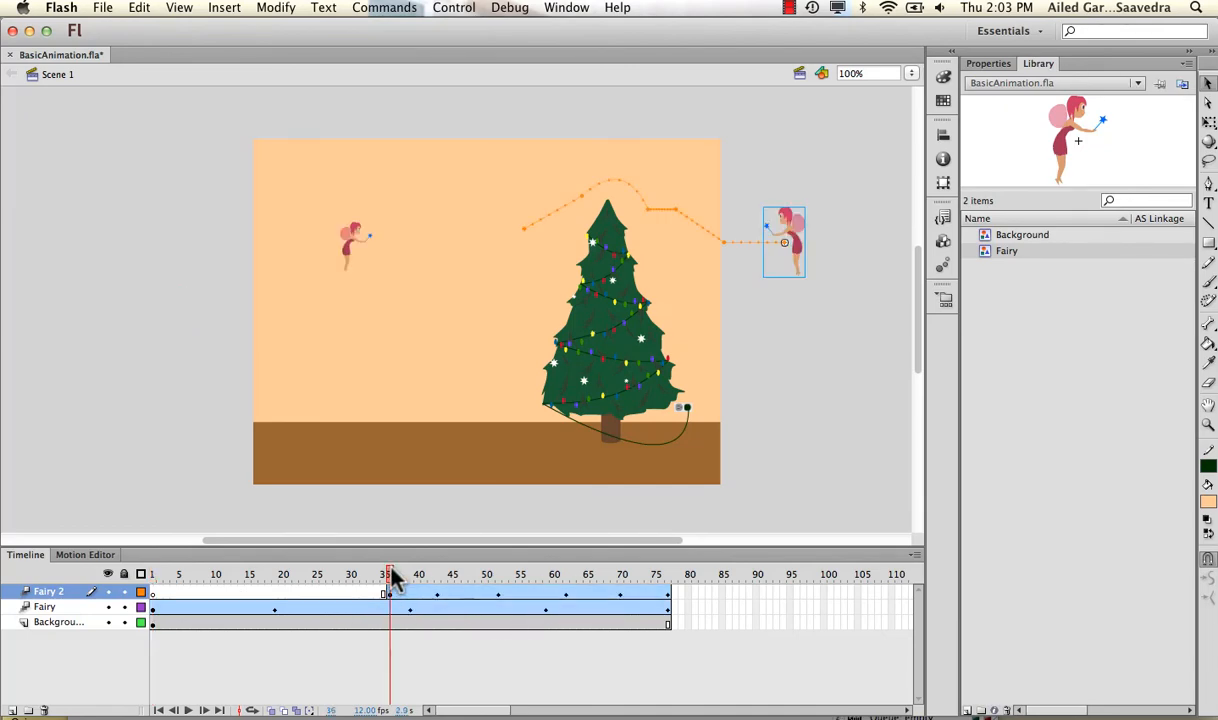
left_click_drag(393, 578, 152, 574)
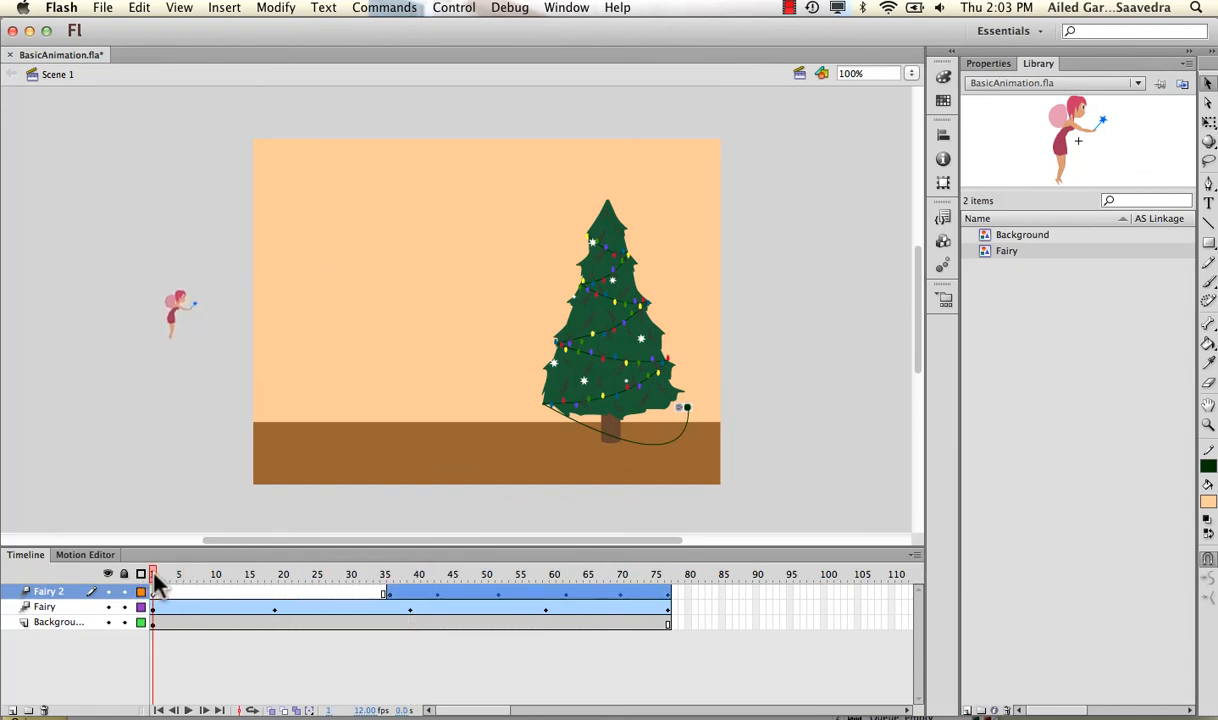
key("Return")
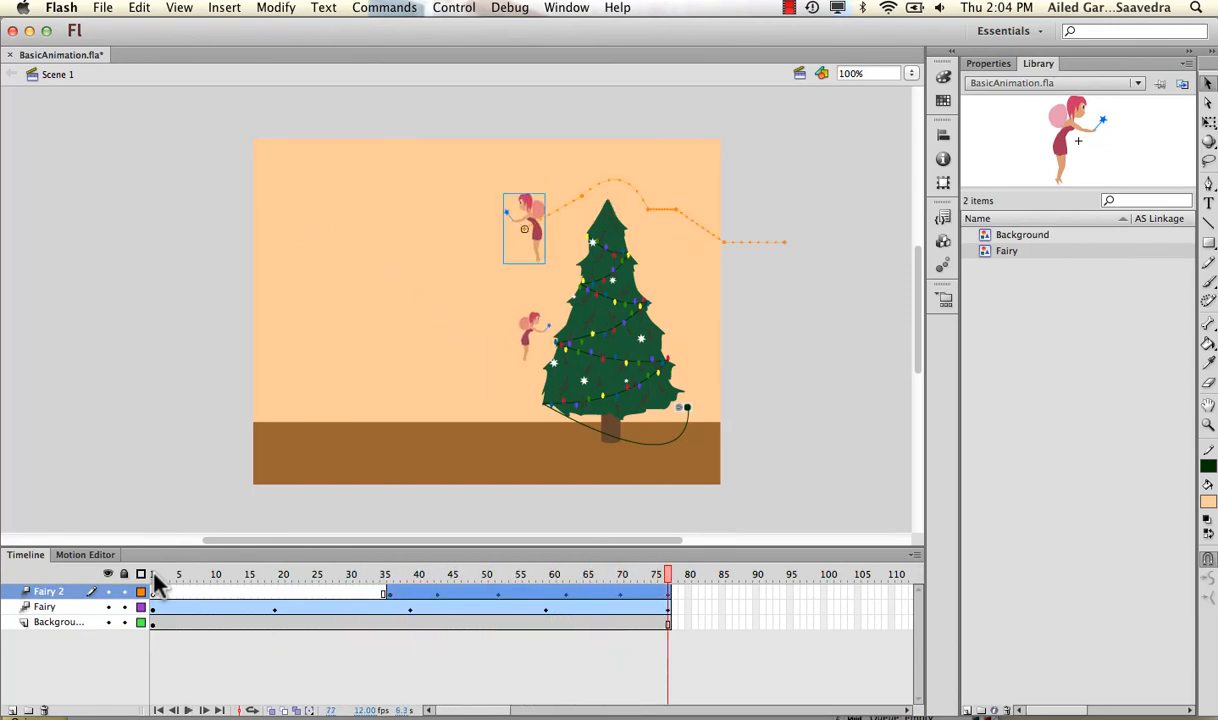
left_click(613, 640)
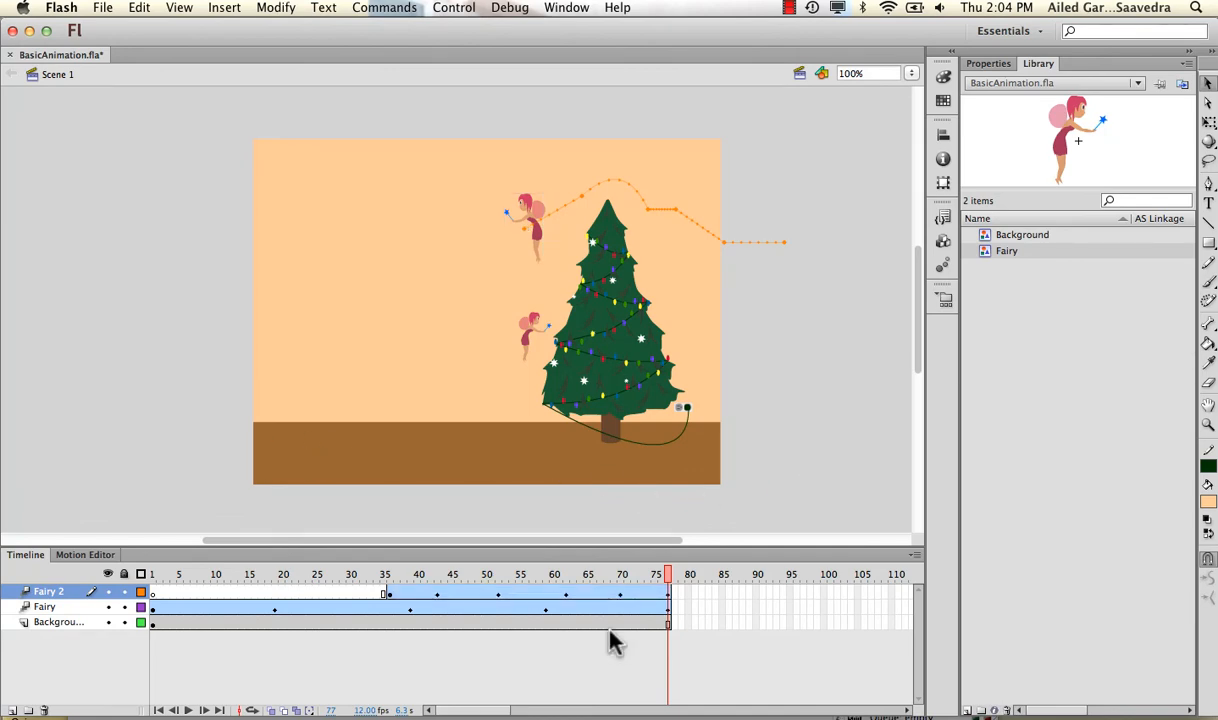